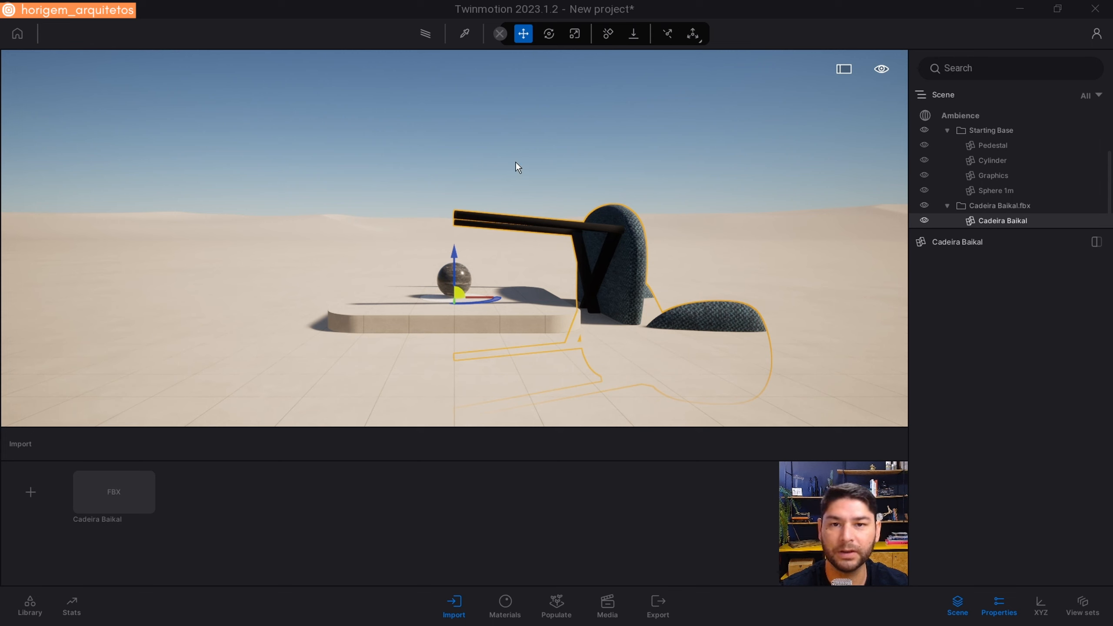
Delete the sideways Cadeira Baikal chair from the scene and remove its imported FBX file from the project
{"action": "key", "text": "Delete"}
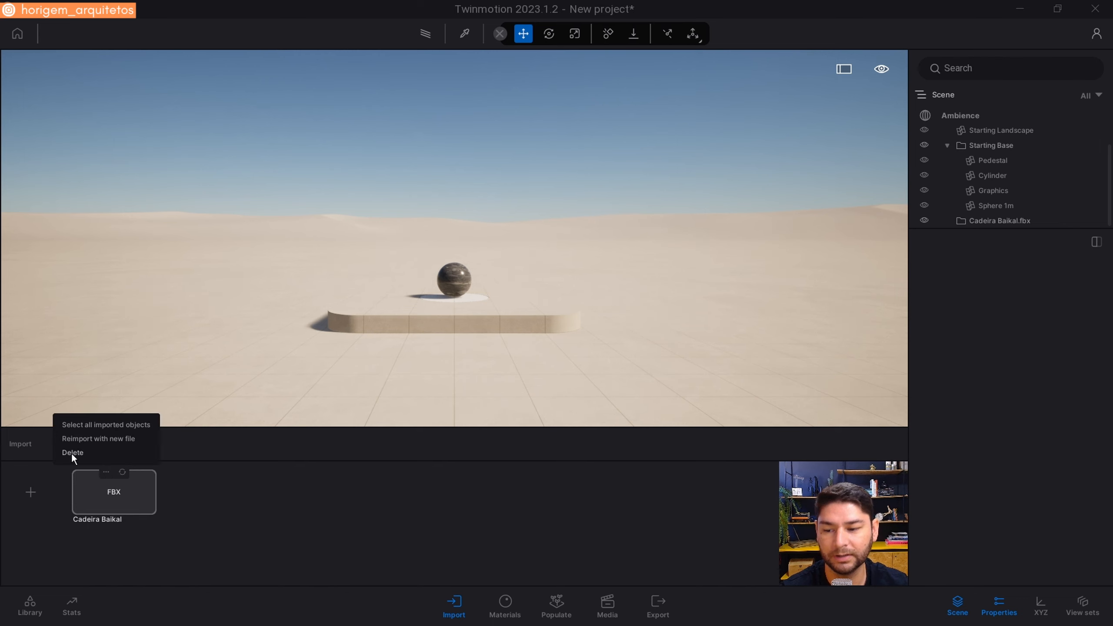
{"action": "left_click", "coordinate": [72, 455]}
Import the Cadeira Baikal FBX geometry with the up axis set to Y up, using the imported material for all conflicts
{"action": "left_click", "coordinate": [29, 491]}
{"action": "left_click", "coordinate": [551, 303]}
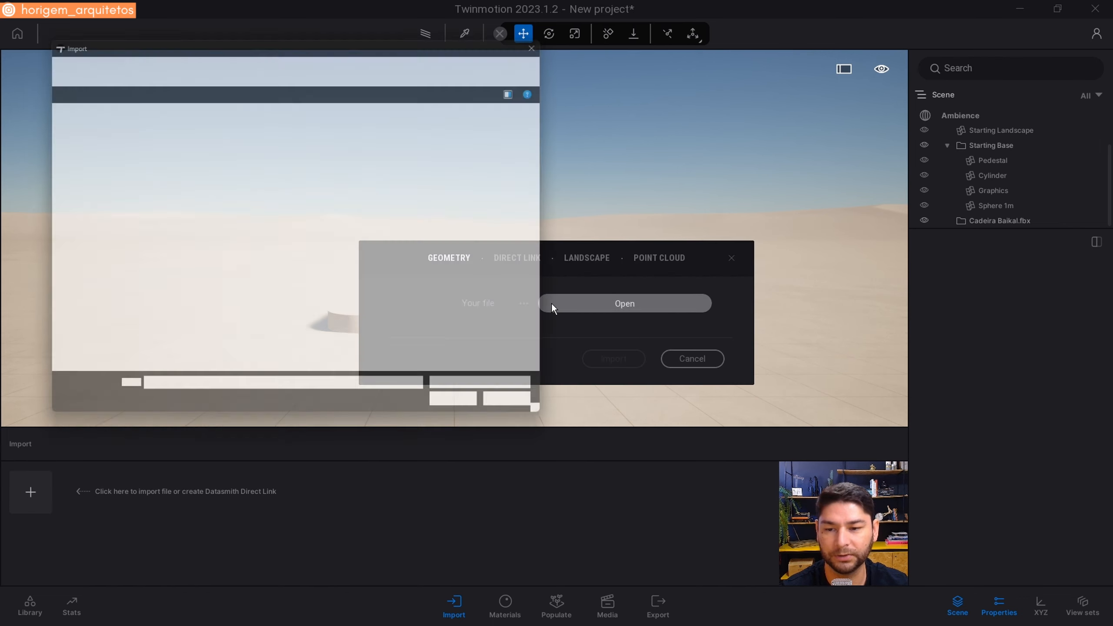
{"action": "left_click", "coordinate": [93, 138]}
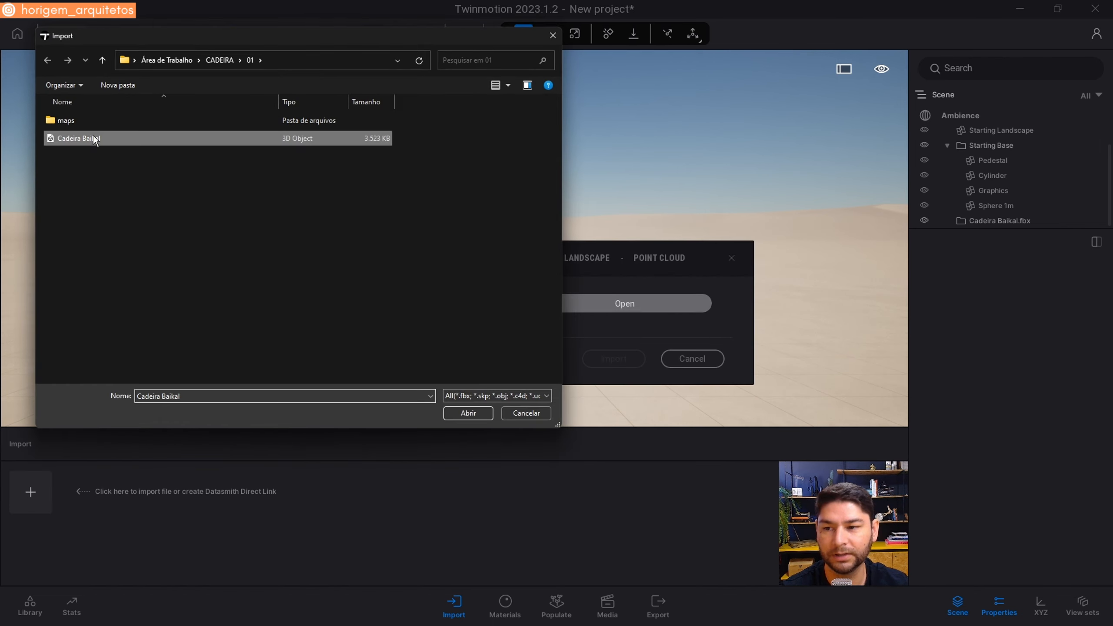
{"action": "left_click", "coordinate": [467, 413]}
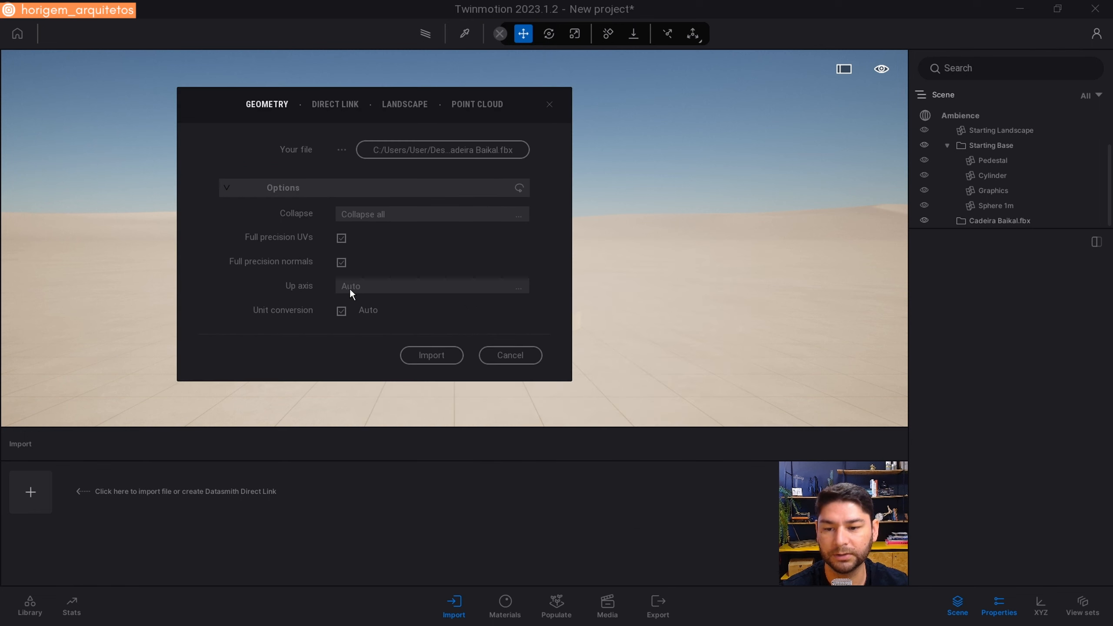
{"action": "left_click", "coordinate": [352, 290]}
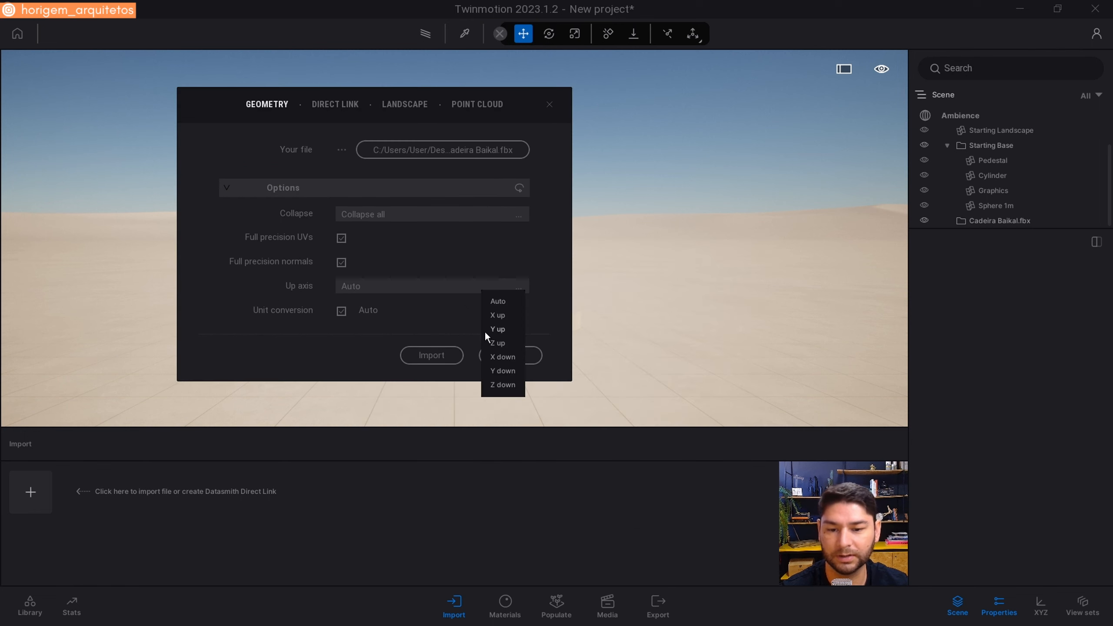
{"action": "left_click", "coordinate": [496, 329]}
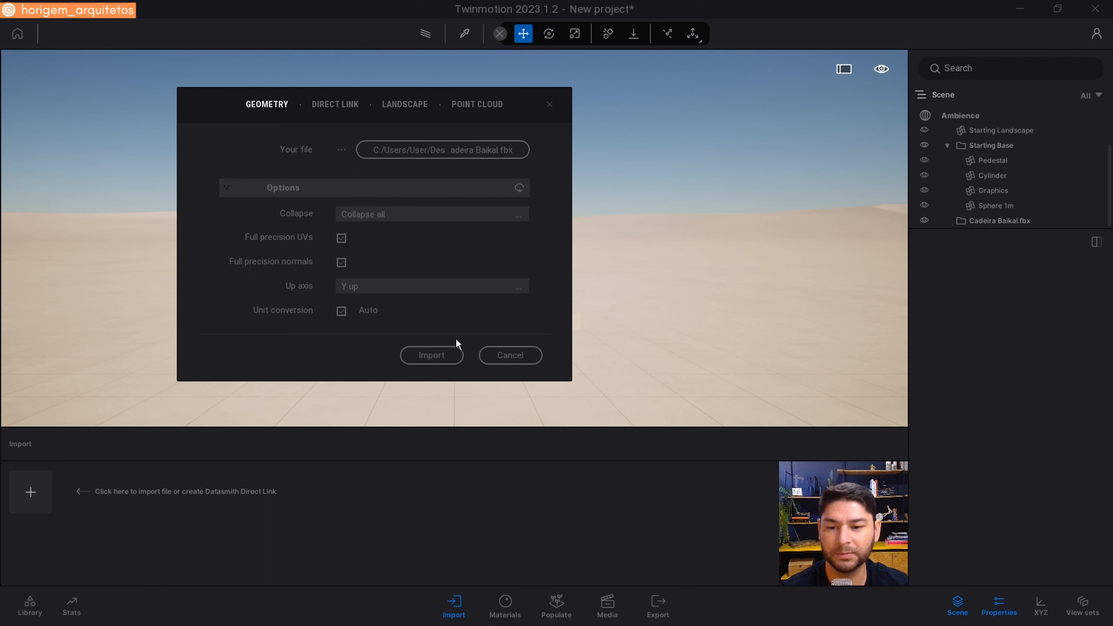
{"action": "left_click", "coordinate": [432, 355]}
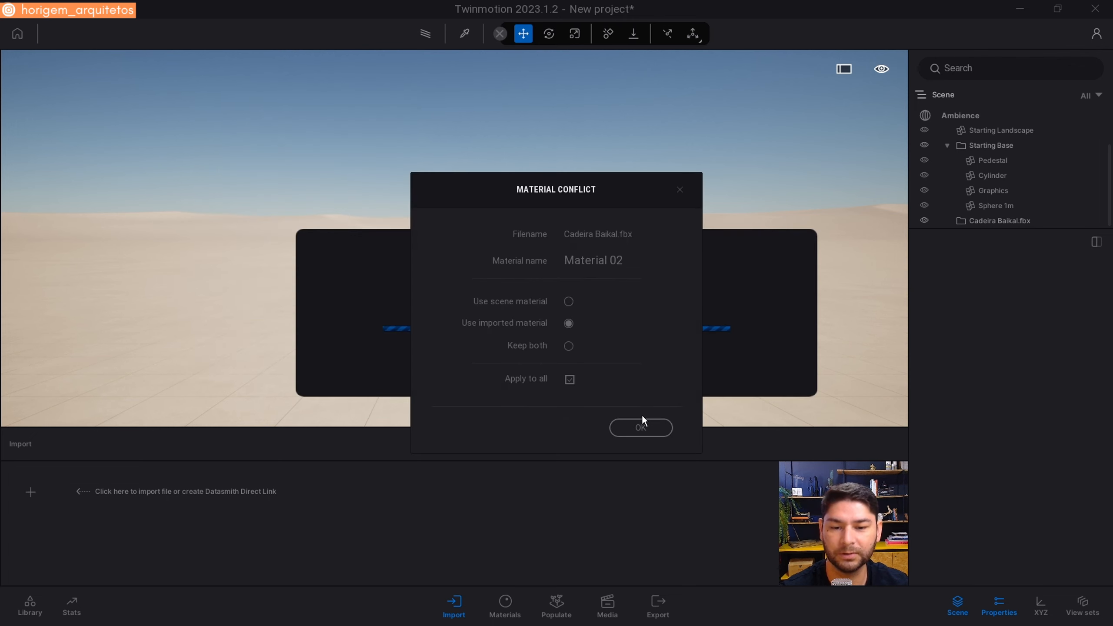
{"action": "left_click", "coordinate": [638, 427]}
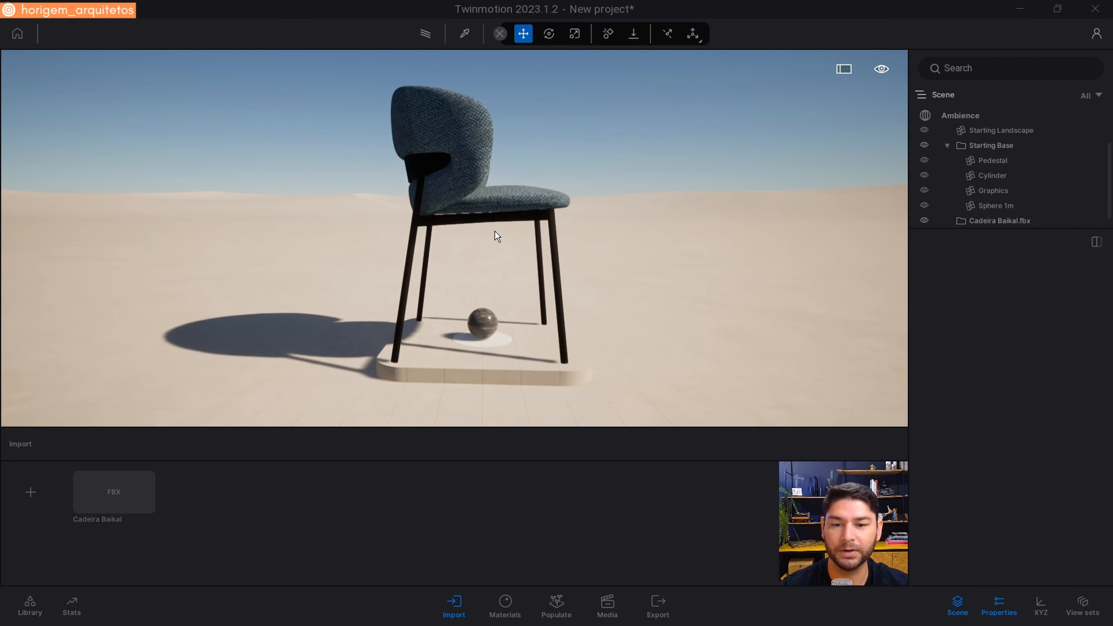
Try rotating the imported chair onto its side about a horizontal axis and undo the rotation
{"action": "left_click", "coordinate": [496, 196]}
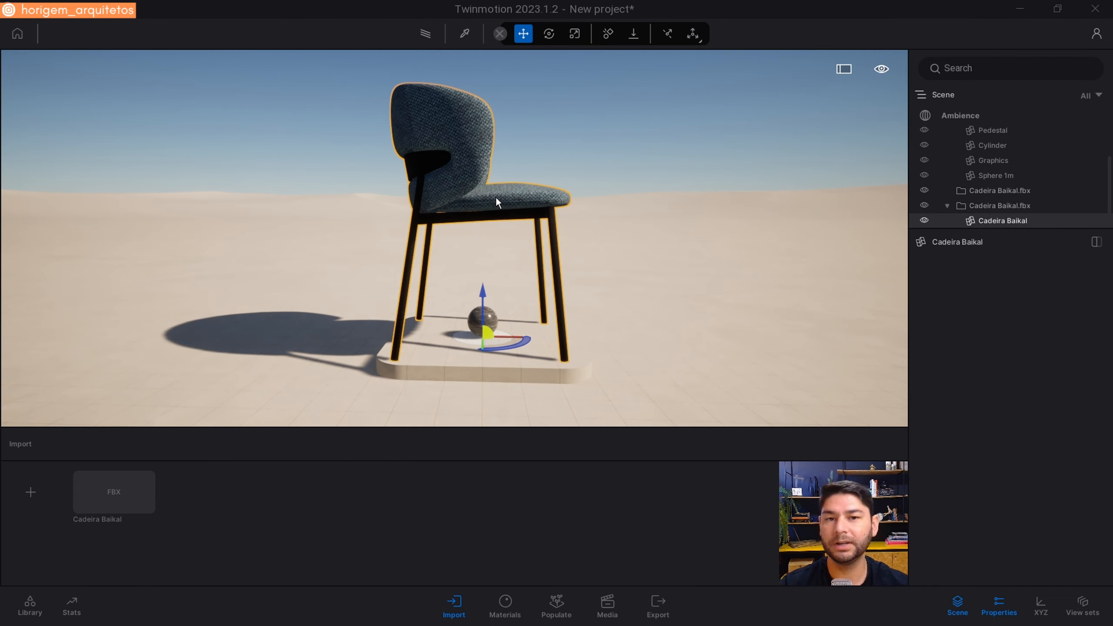
{"action": "key", "text": "space"}
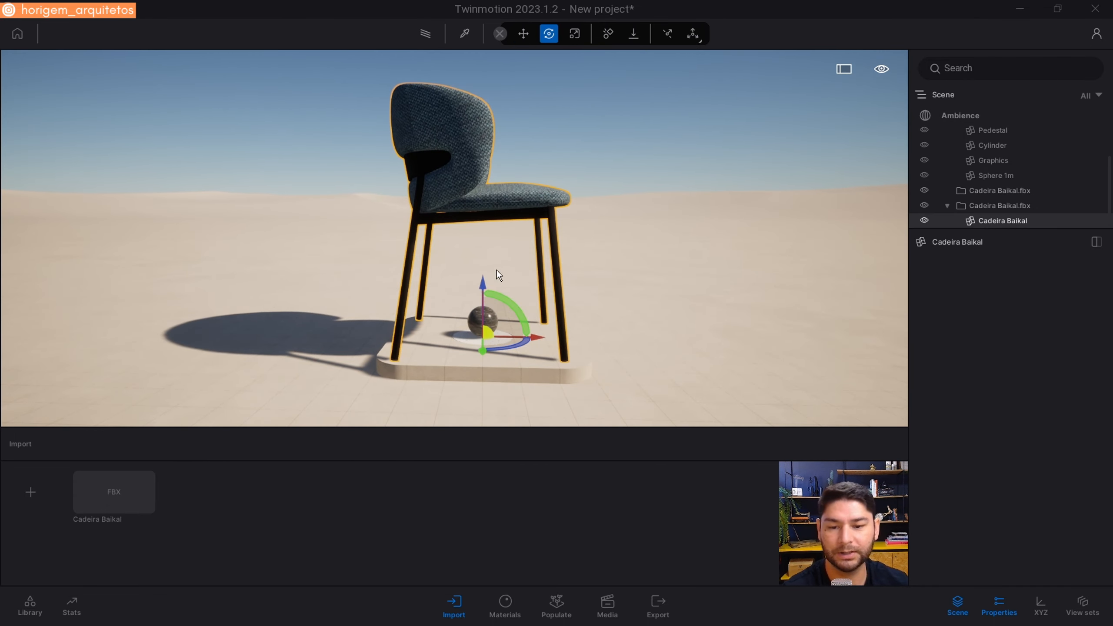
{"action": "left_click_drag", "start_coordinate": [506, 300], "coordinate": [573, 333]}
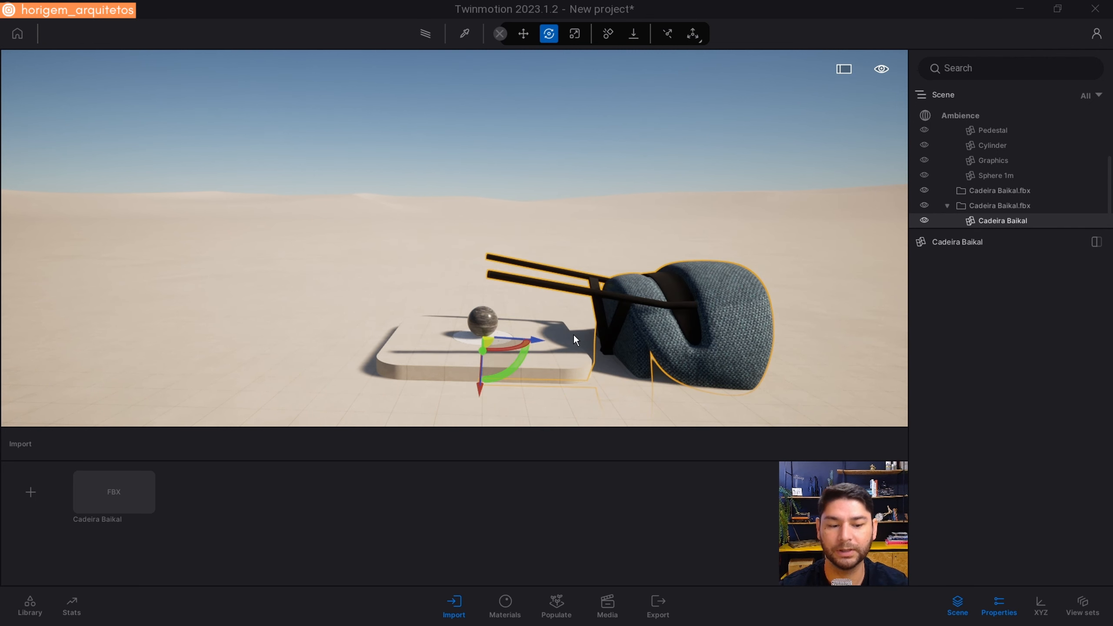
{"action": "key", "text": "ctrl+z"}
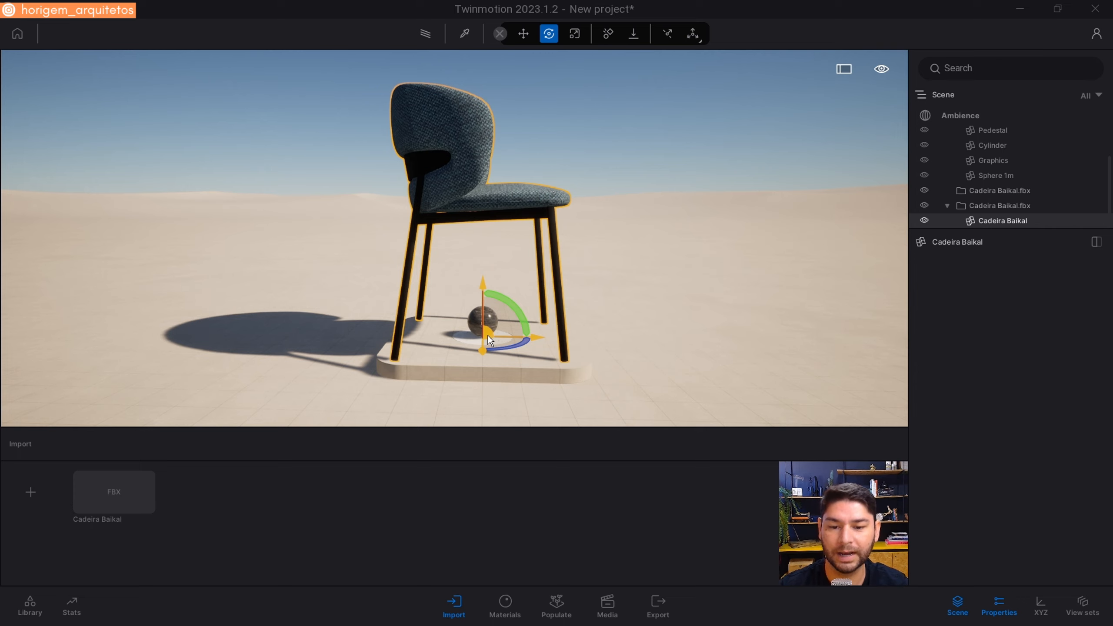
{"action": "mouse_move", "coordinate": [488, 336]}
{"action": "left_mouse_down"}
{"action": "mouse_move", "coordinate": [562, 354]}
{"action": "mouse_move", "coordinate": [560, 370]}
{"action": "mouse_move", "coordinate": [612, 348]}
{"action": "mouse_move", "coordinate": [478, 332]}
{"action": "mouse_move", "coordinate": [506, 334]}
{"action": "mouse_move", "coordinate": [493, 333]}
{"action": "left_mouse_up"}
{"action": "middle_click_drag", "start_coordinate": [633, 231], "coordinate": [632, 232], "text": "shift"}
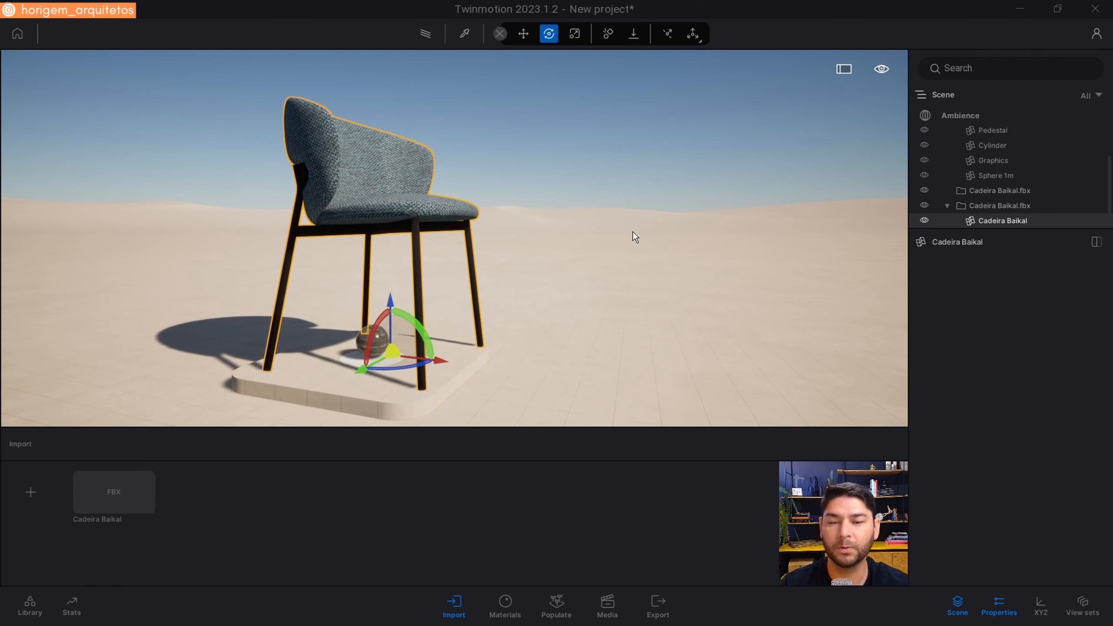
Place the casual posed human Mathis from the library on the pedestal next to the sphere, under the chair
{"action": "left_click", "coordinate": [29, 606]}
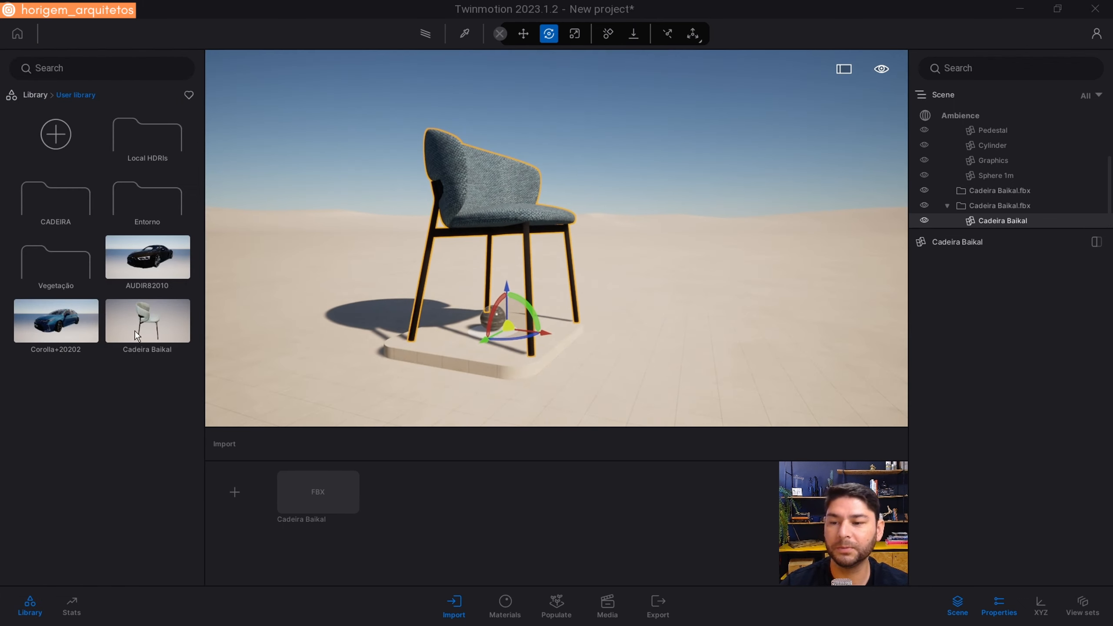
{"action": "left_click", "coordinate": [36, 95]}
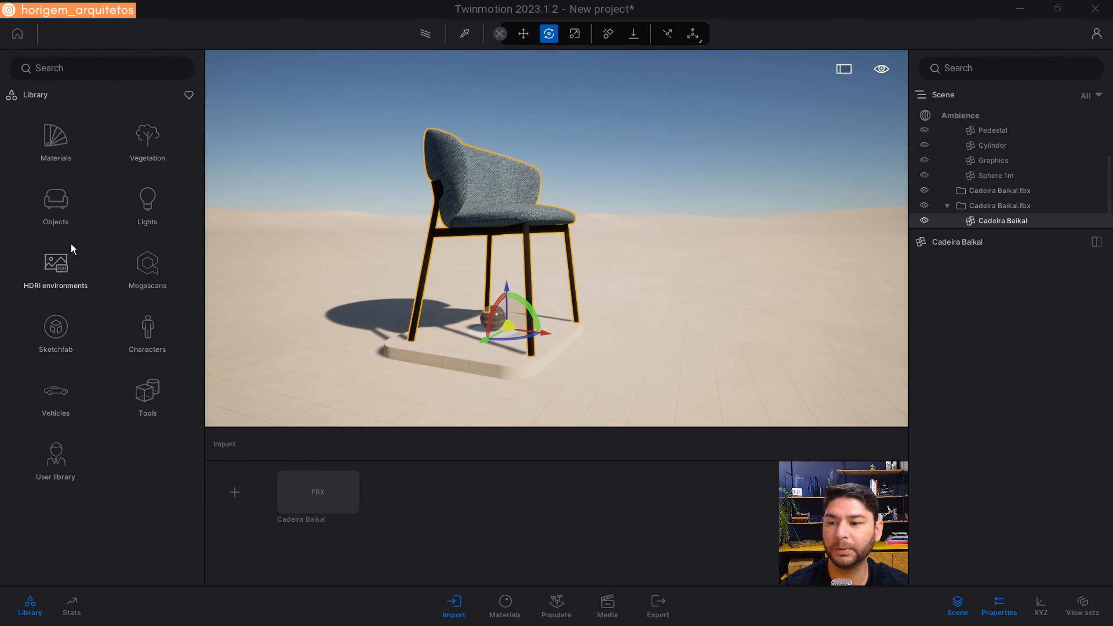
{"action": "left_click", "coordinate": [146, 322]}
{"action": "left_click", "coordinate": [53, 199]}
{"action": "left_click", "coordinate": [58, 140]}
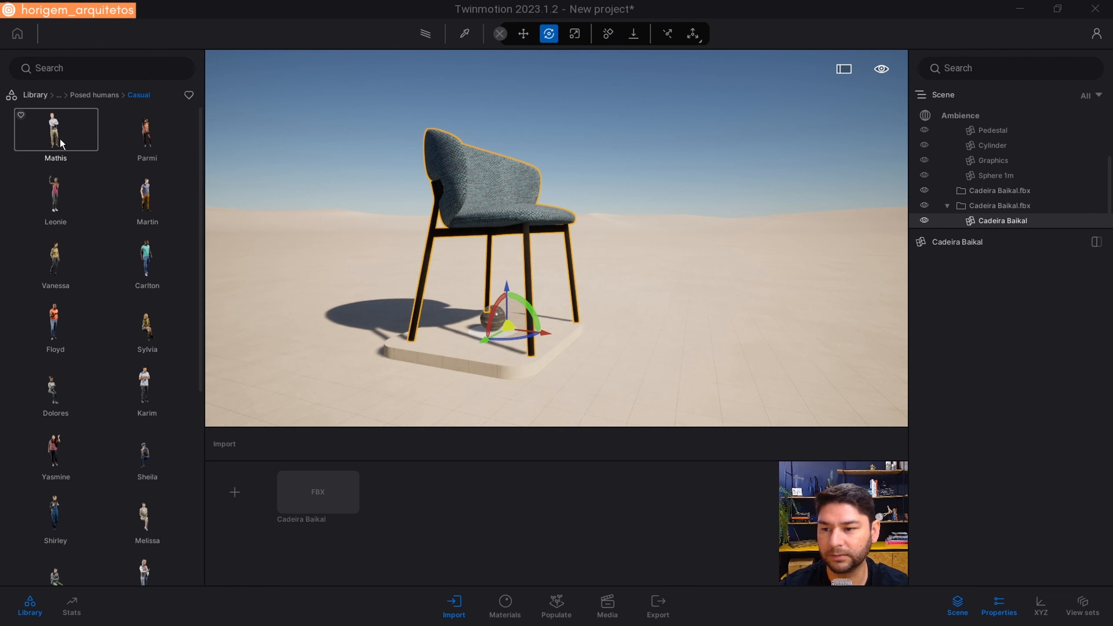
{"action": "left_click_drag", "start_coordinate": [59, 136], "coordinate": [466, 343]}
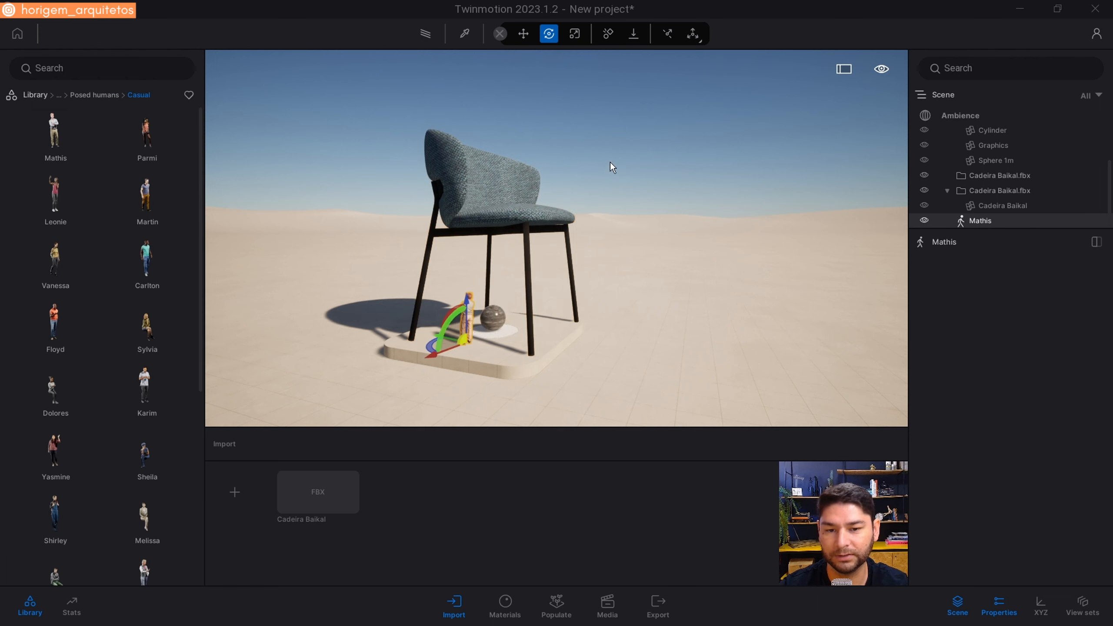
Examine the chair's size against the standing human figure from close up
{"action": "left_click", "coordinate": [610, 162]}
{"action": "key", "text": "q"}
{"action": "key", "text": "w"}
{"action": "right_click_drag", "start_coordinate": [505, 221], "coordinate": [504, 221]}
{"action": "key", "text": "e"}
{"action": "key", "text": "w"}
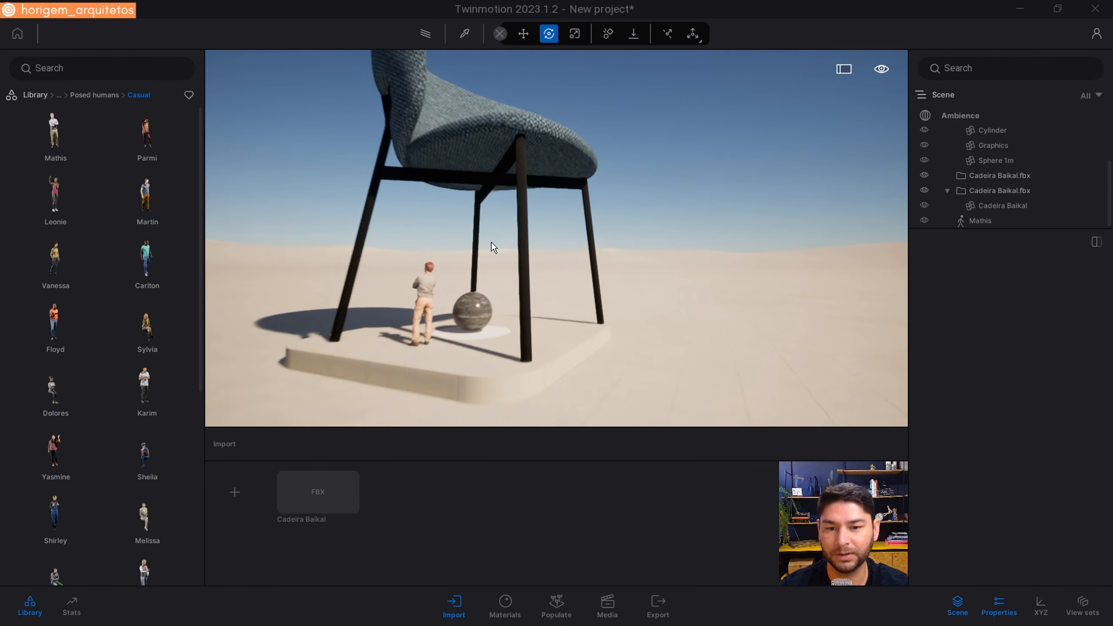
{"action": "key", "text": "a"}
{"action": "scroll", "coordinate": [552, 162], "scroll_direction": "up", "scroll_amount": 2}
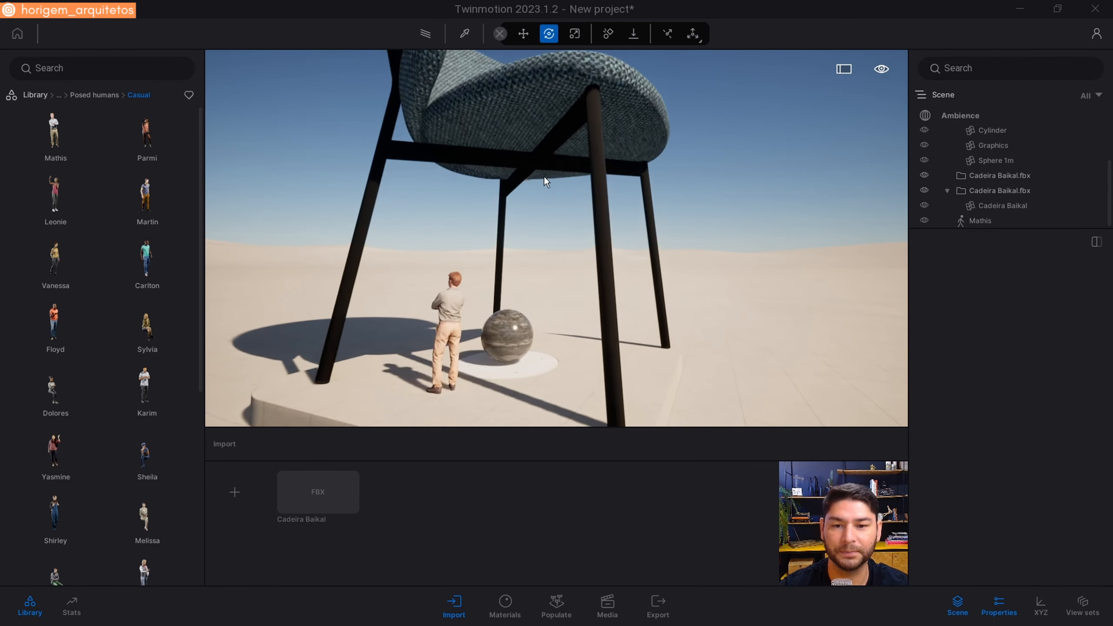
{"action": "scroll", "coordinate": [545, 176], "scroll_direction": "down", "scroll_amount": 3}
{"action": "scroll", "coordinate": [546, 175], "scroll_direction": "up", "scroll_amount": 2}
Scale the Cadeira Baikal chair down slightly relative to the standing figure
{"action": "left_click", "coordinate": [547, 177]}
{"action": "key", "text": "r"}
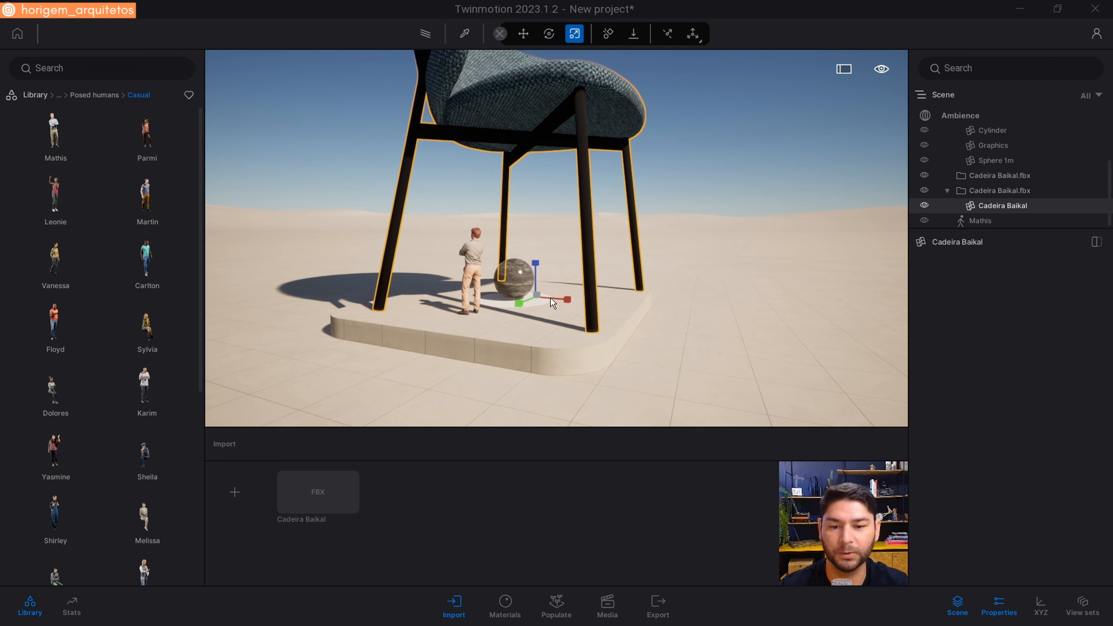
{"action": "left_click_drag", "start_coordinate": [551, 298], "coordinate": [572, 85]}
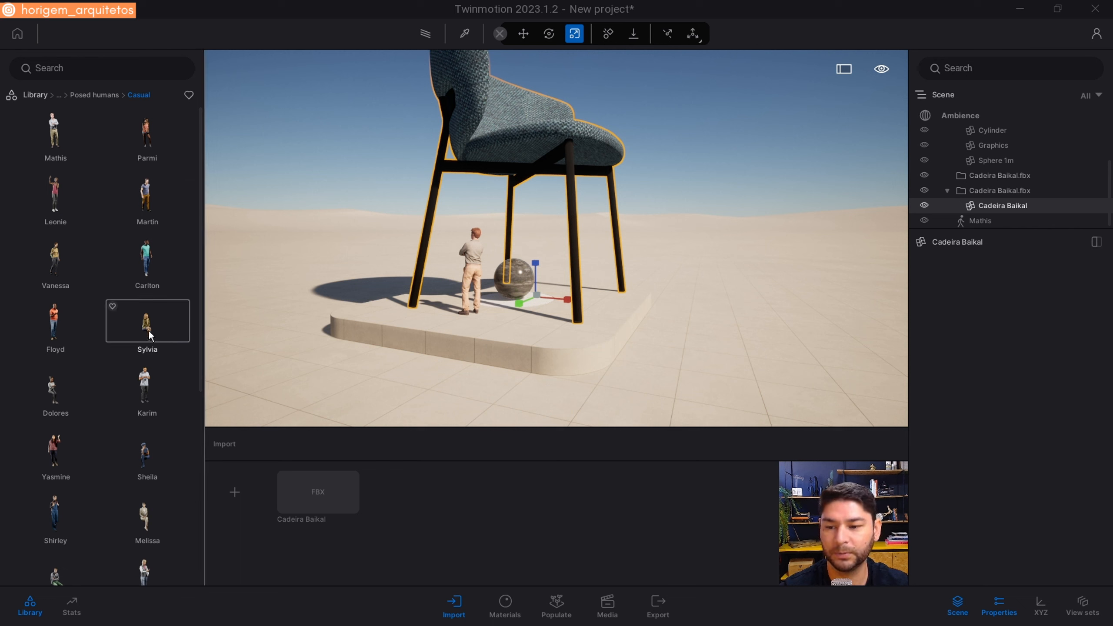
Place the seated posed human Sylvia beside the sphere and delete the standing Mathis figure
{"action": "left_click_drag", "start_coordinate": [148, 330], "coordinate": [521, 307]}
{"action": "left_click", "coordinate": [475, 256]}
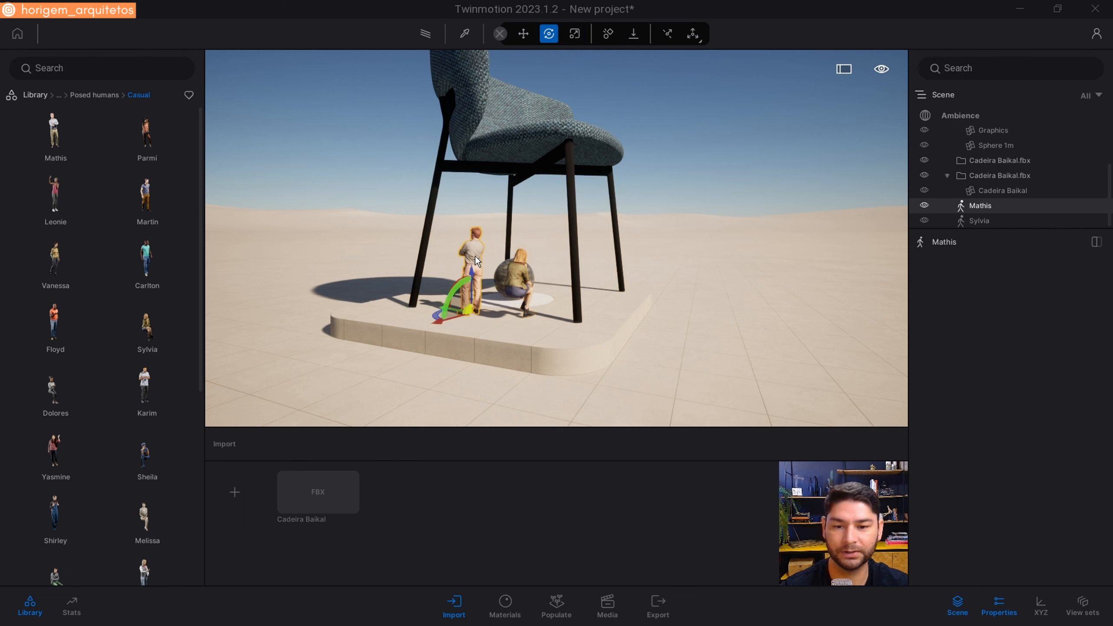
{"action": "key", "text": "Delete"}
Rotate the seated Sylvia figure about 59 degrees around the vertical axis
{"action": "scroll", "coordinate": [509, 285], "scroll_direction": "up", "scroll_amount": 5}
{"action": "left_click", "coordinate": [475, 259]}
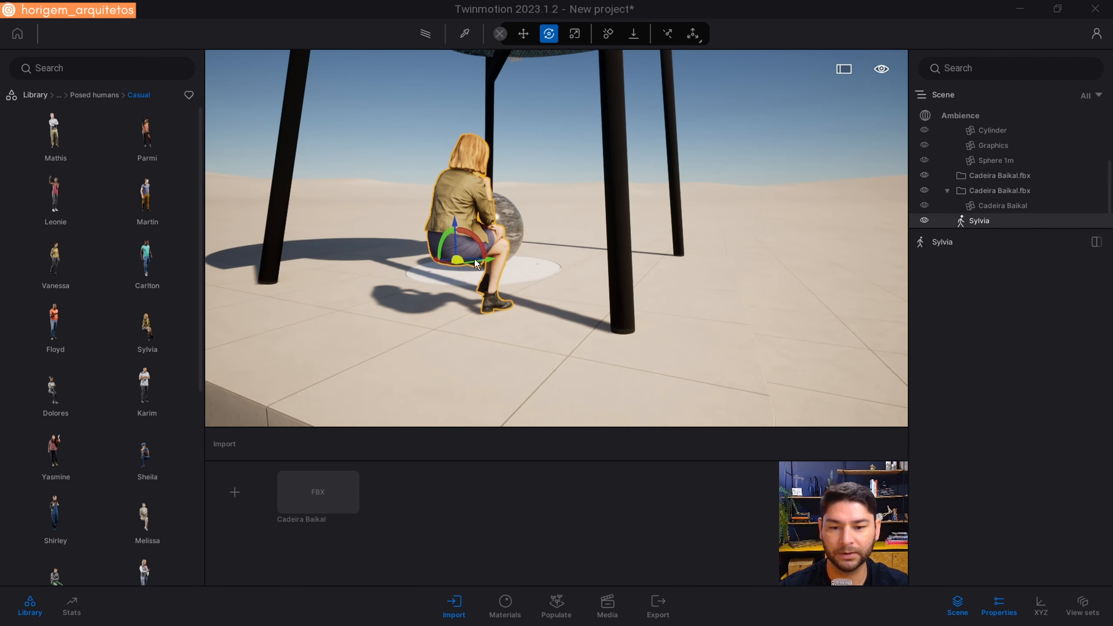
{"action": "left_click_drag", "start_coordinate": [469, 257], "coordinate": [518, 270]}
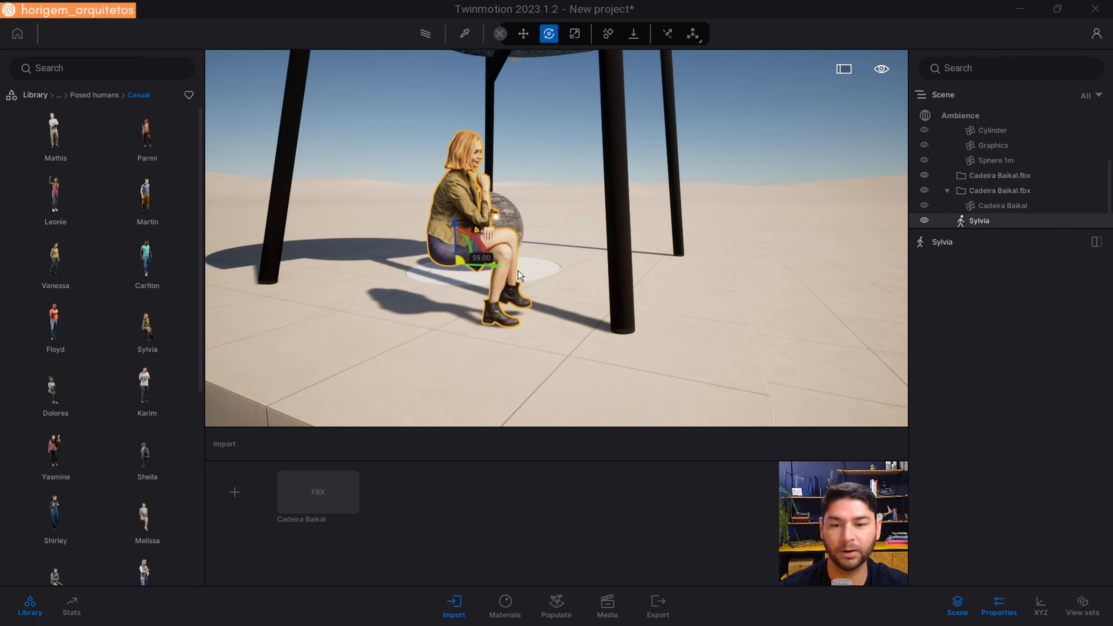
Close the library and scale the Cadeira Baikal chair uniformly to about 0.15
{"action": "left_click", "coordinate": [30, 605]}
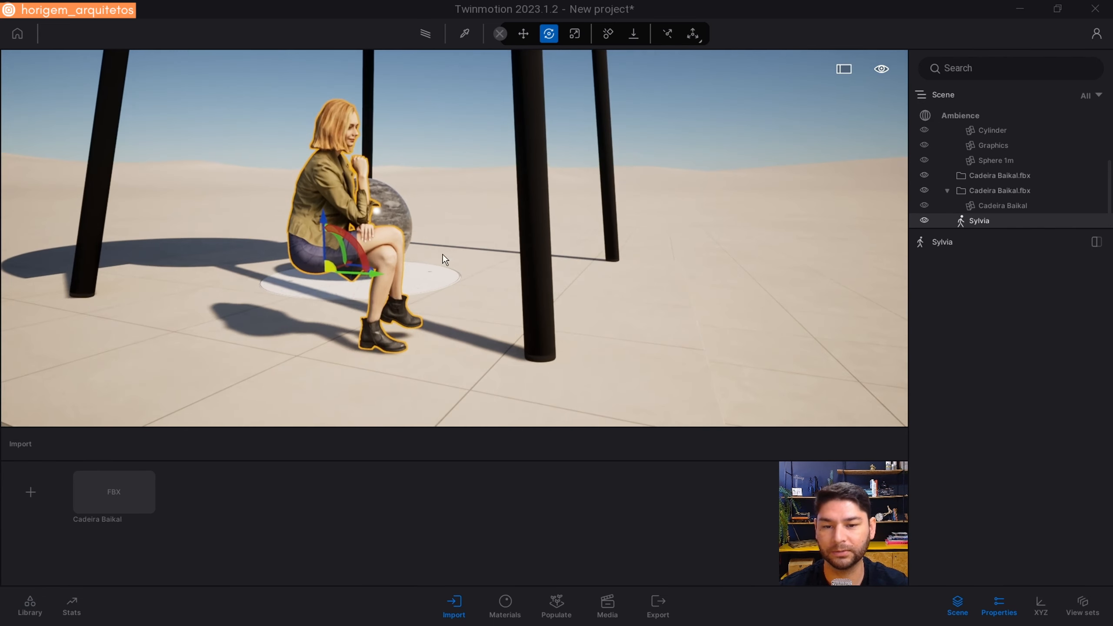
{"action": "left_click", "coordinate": [532, 220]}
{"action": "key", "text": "r"}
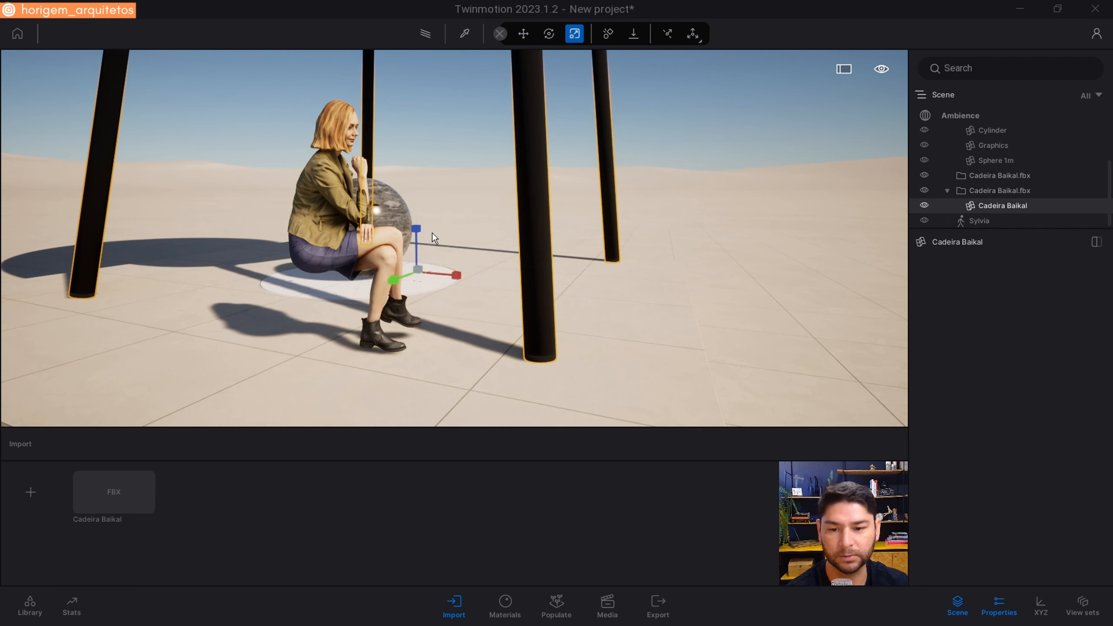
{"action": "left_click_drag", "start_coordinate": [416, 266], "coordinate": [421, 467]}
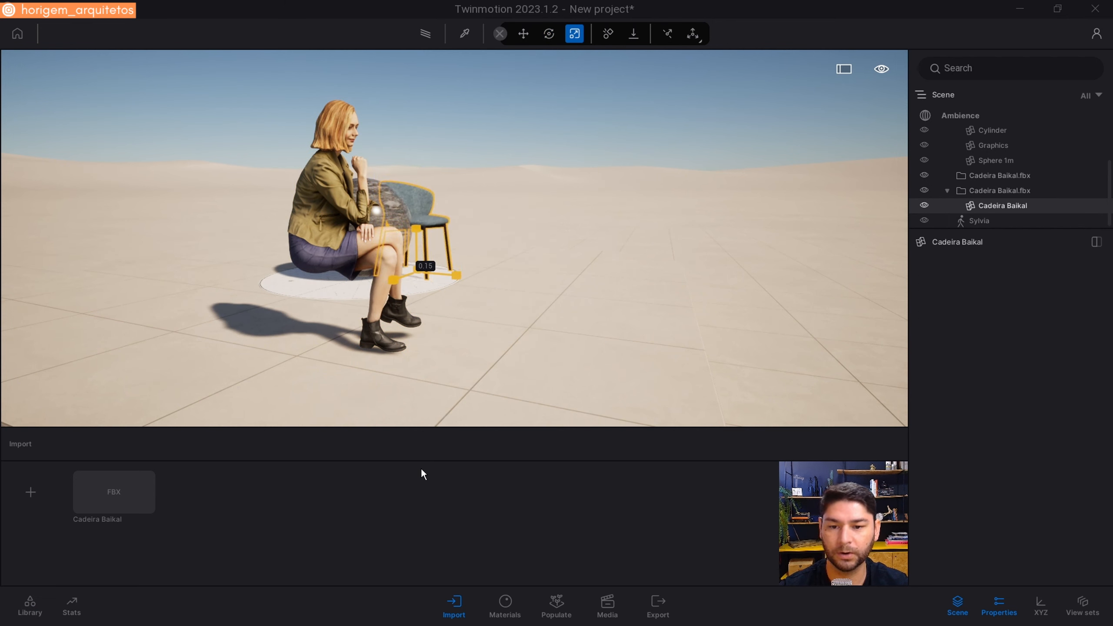
Move the chair beneath the seated woman and scale it by about 0.86 so it fits her
{"action": "key", "text": "e"}
{"action": "left_click_drag", "start_coordinate": [430, 290], "coordinate": [409, 320]}
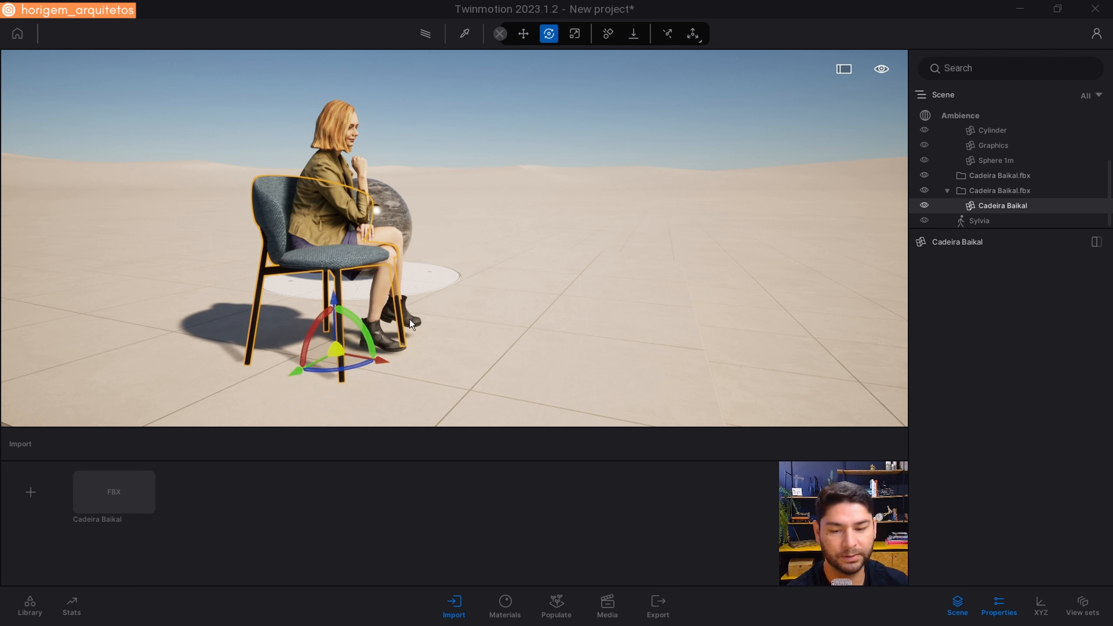
{"action": "key", "text": "r"}
{"action": "left_click_drag", "start_coordinate": [337, 348], "coordinate": [338, 365]}
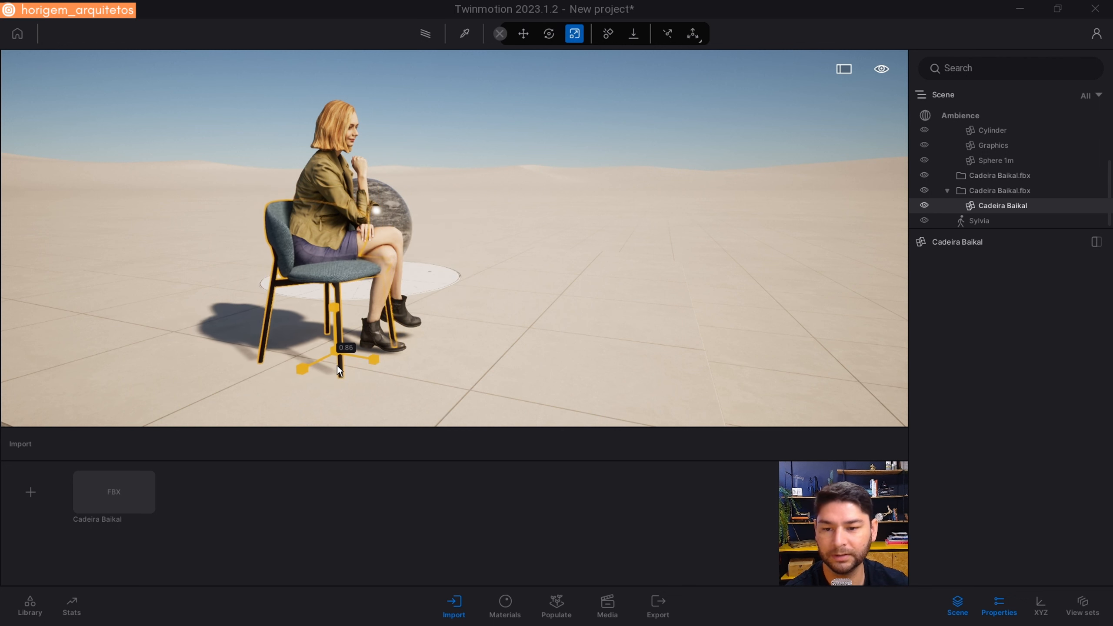
{"action": "key", "text": "e"}
{"action": "double_click", "coordinate": [385, 244]}
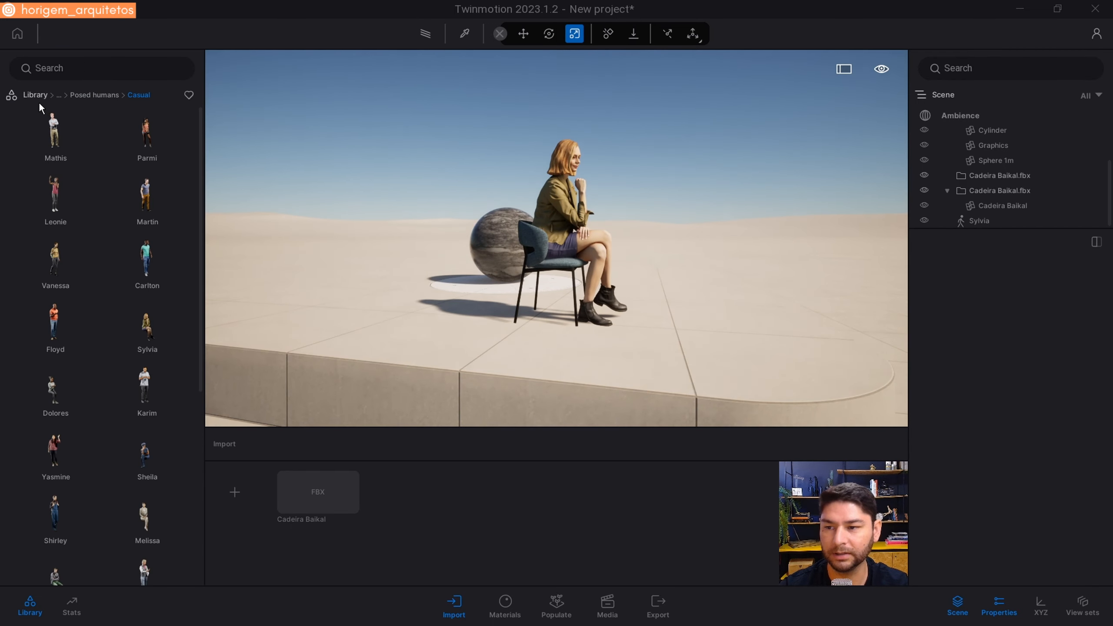
Place the Ink chair from the library's living room chairs beside the imported chair and compare their sizes up close
{"action": "left_click", "coordinate": [35, 95]}
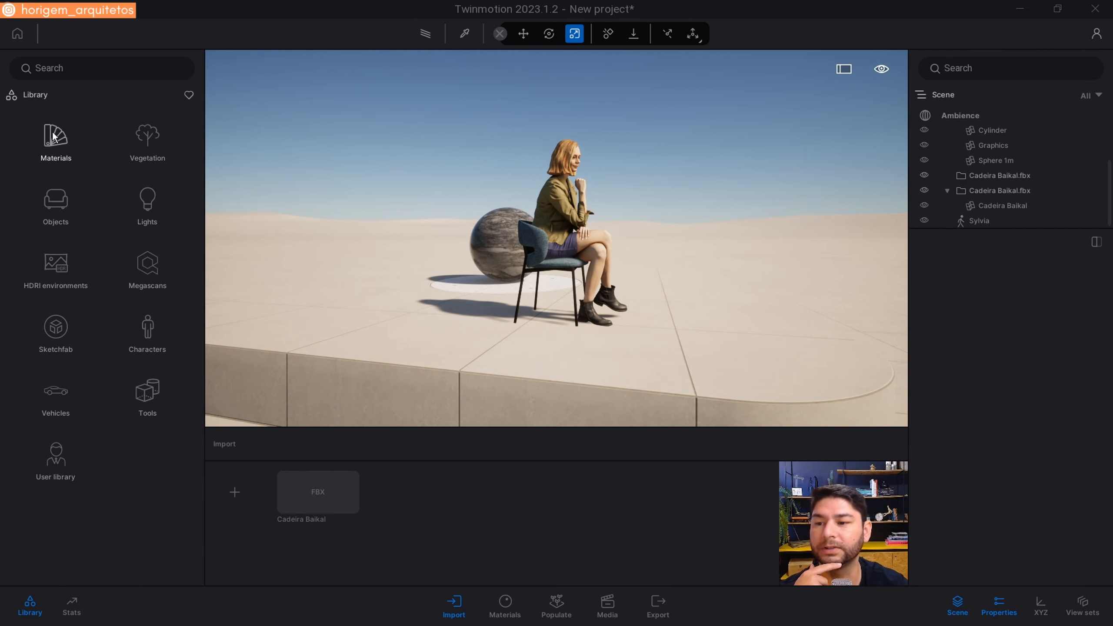
{"action": "left_click", "coordinate": [60, 203]}
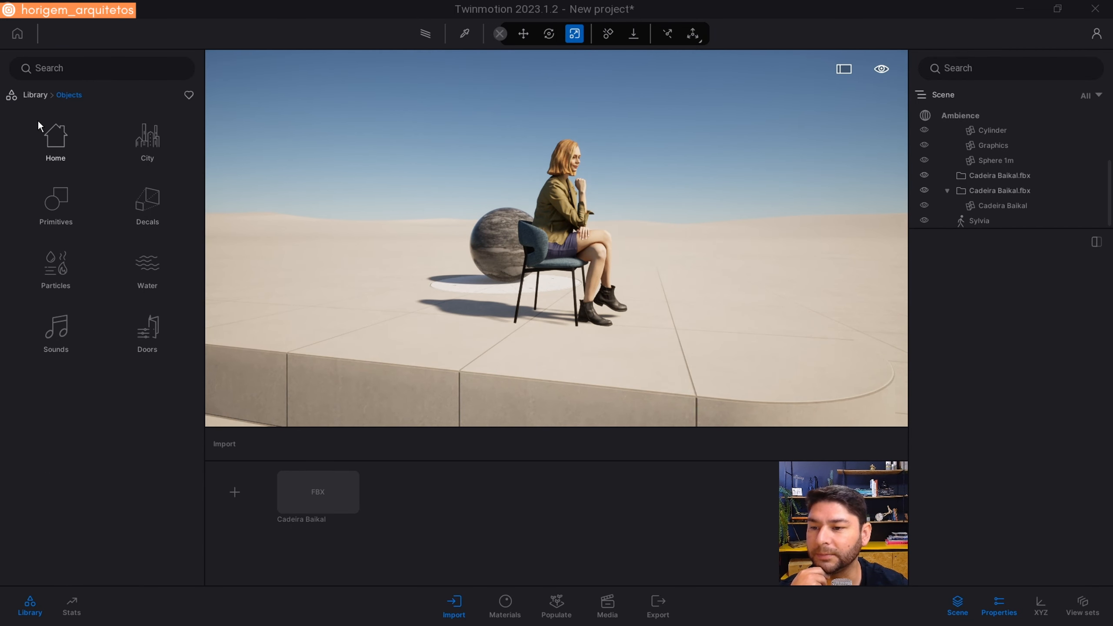
{"action": "left_click", "coordinate": [49, 133]}
{"action": "left_click", "coordinate": [73, 140]}
{"action": "left_click", "coordinate": [73, 149]}
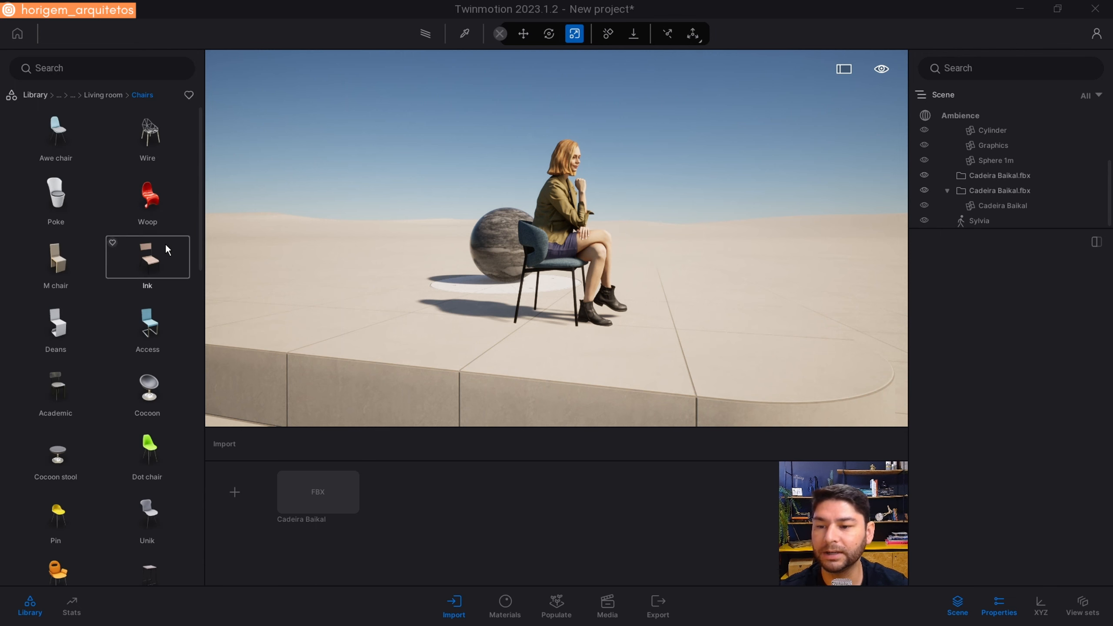
{"action": "mouse_move", "coordinate": [155, 263]}
{"action": "left_mouse_down"}
{"action": "mouse_move", "coordinate": [618, 320]}
{"action": "mouse_move", "coordinate": [620, 301]}
{"action": "left_mouse_up"}
{"action": "scroll", "coordinate": [620, 302], "scroll_direction": "up", "scroll_amount": 10}
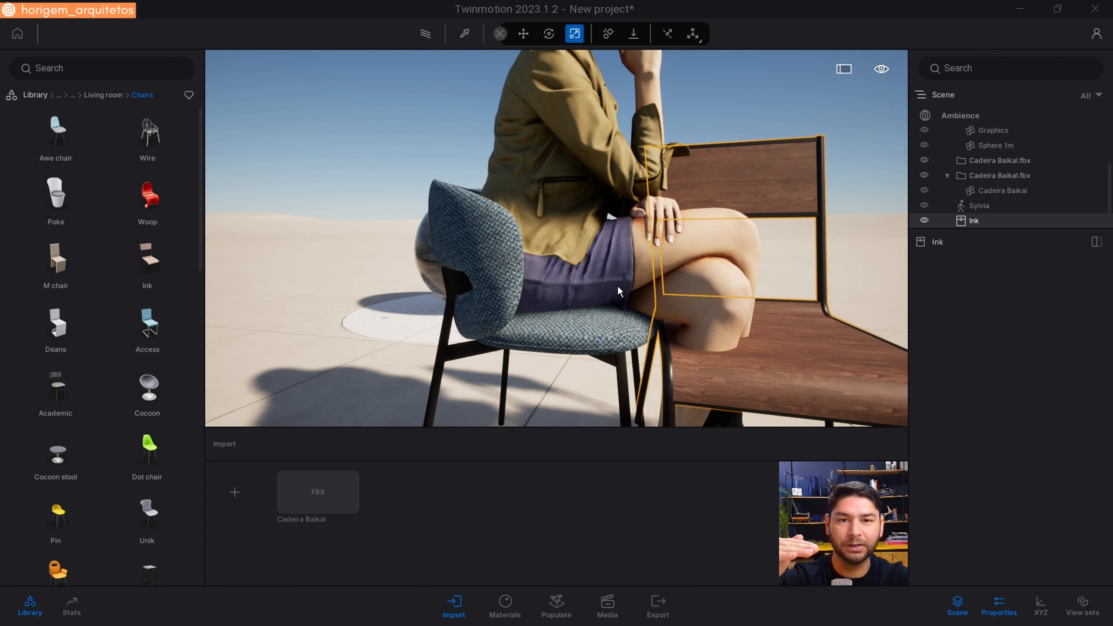
{"action": "scroll", "coordinate": [619, 288], "scroll_direction": "down", "scroll_amount": 8}
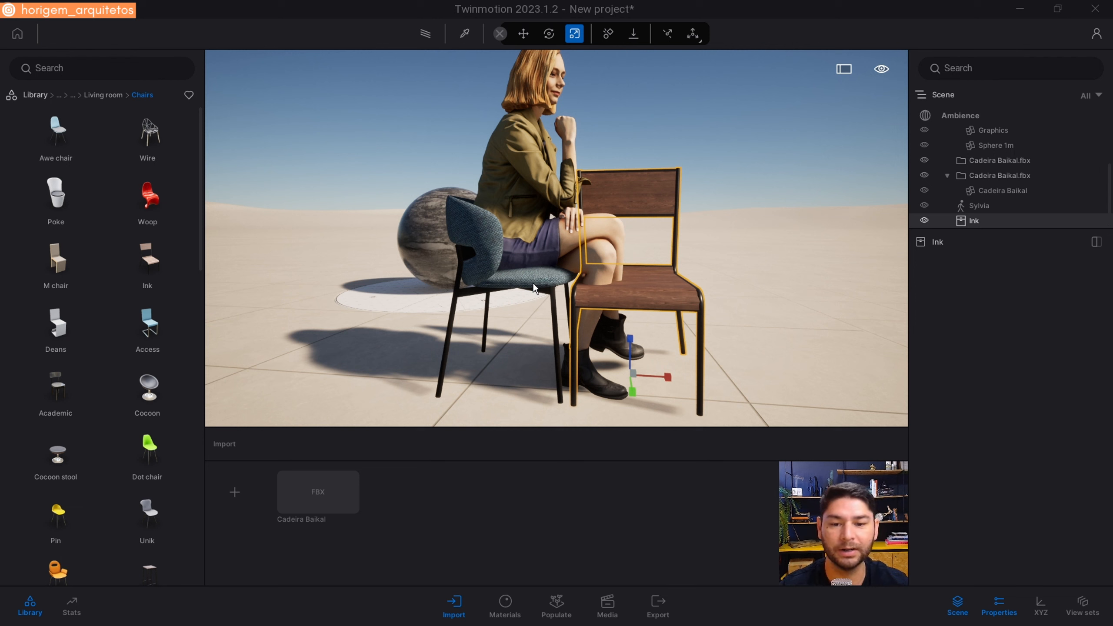
Scale the Cadeira Baikal chair down to about 8%, roughly 65 cm tall, and compare it with the Ink chair and seated woman
{"action": "left_click", "coordinate": [498, 279]}
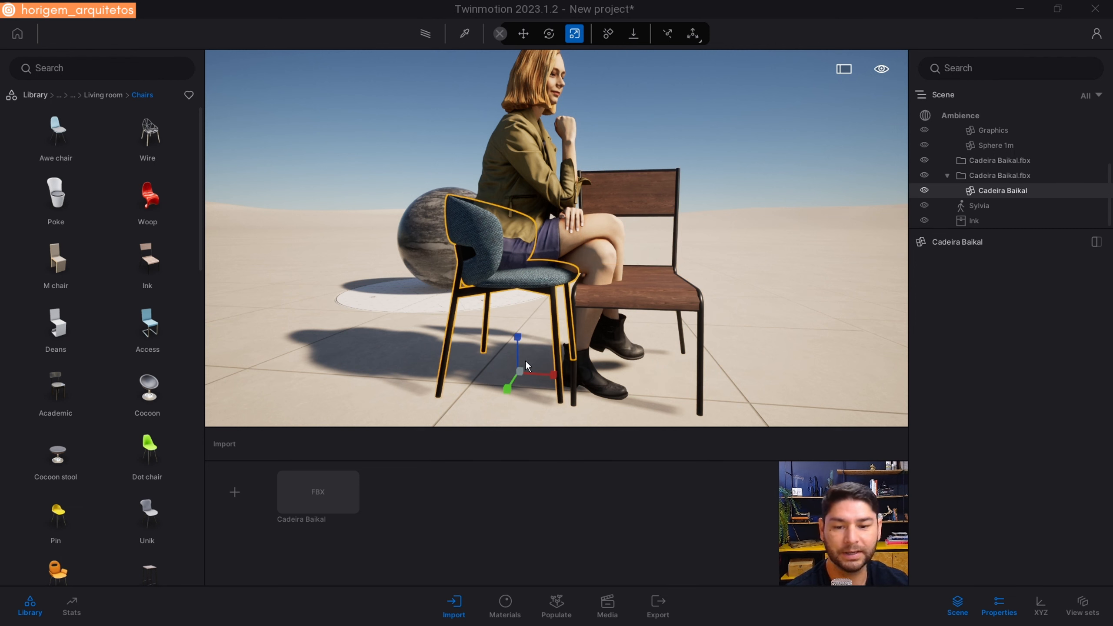
{"action": "left_click_drag", "start_coordinate": [520, 370], "coordinate": [521, 386]}
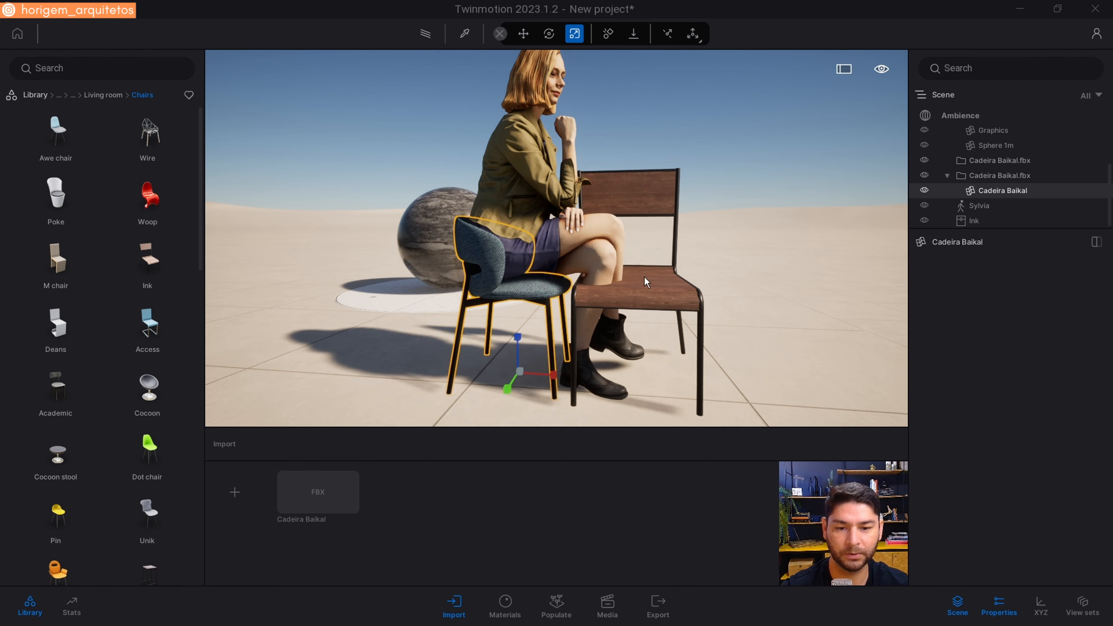
{"action": "left_click", "coordinate": [640, 252]}
{"action": "right_click_drag", "start_coordinate": [640, 253], "coordinate": [593, 283]}
{"action": "scroll", "coordinate": [578, 294], "scroll_direction": "up", "scroll_amount": 5}
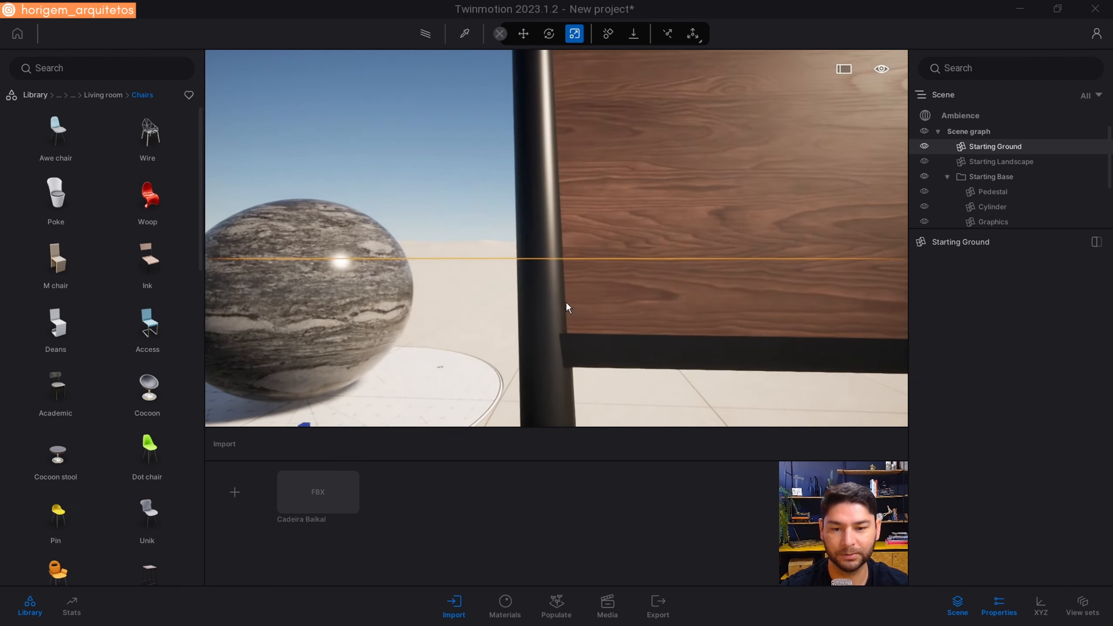
{"action": "scroll", "coordinate": [565, 302], "scroll_direction": "down", "scroll_amount": 4}
{"action": "middle_click_drag", "start_coordinate": [591, 300], "coordinate": [585, 310]}
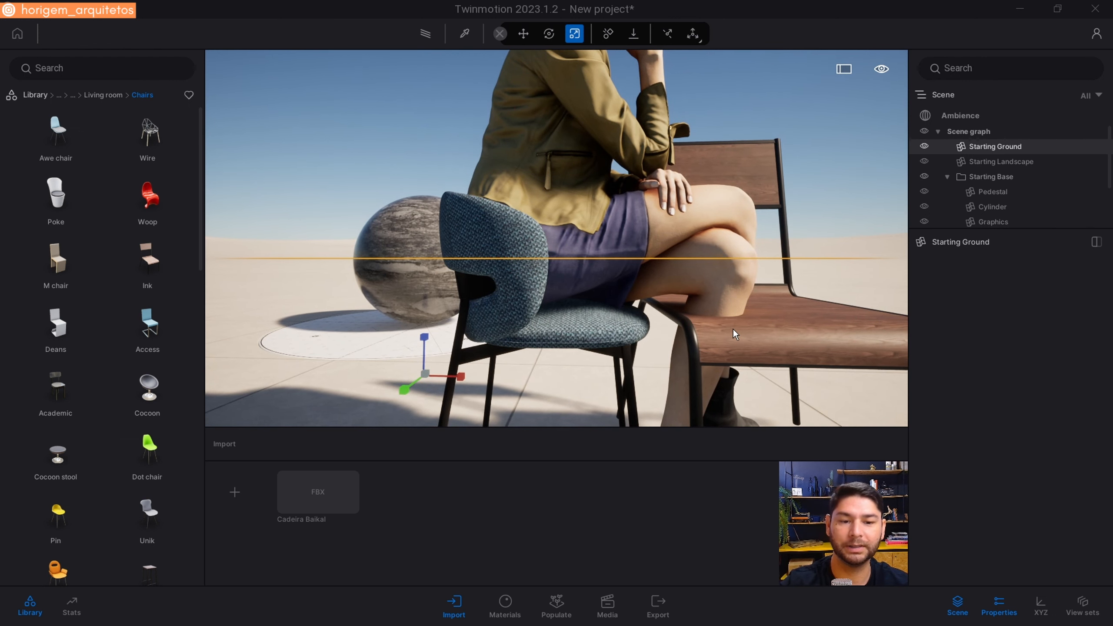
{"action": "scroll", "coordinate": [733, 329], "scroll_direction": "down", "scroll_amount": 5}
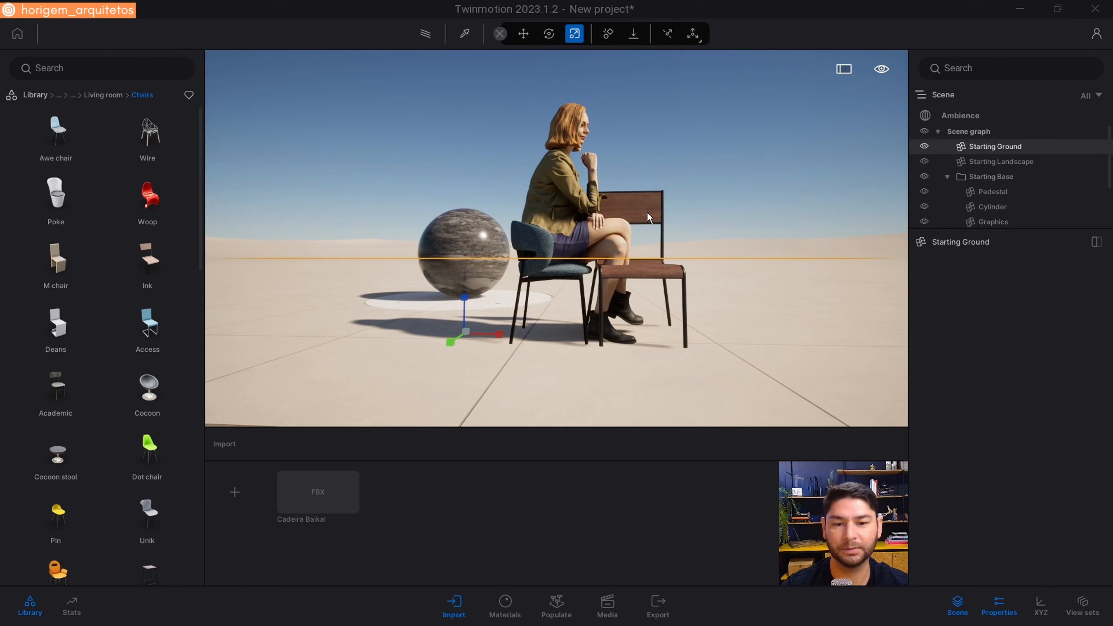
{"action": "scroll", "coordinate": [648, 215], "scroll_direction": "down", "scroll_amount": 3}
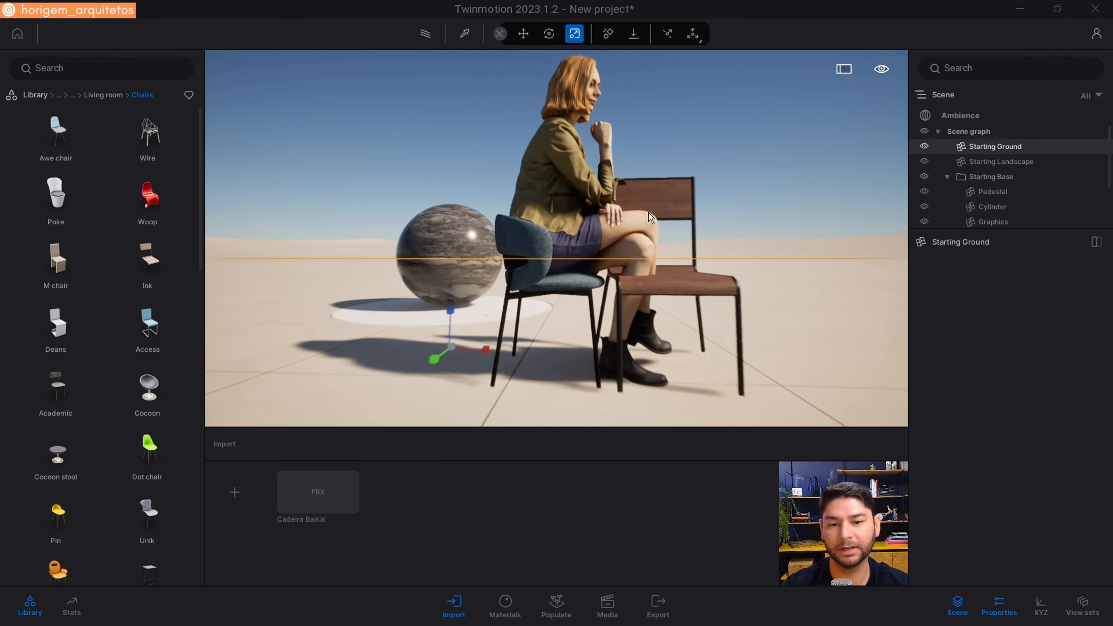
Delete the Ink chair, the seated woman and the marble sphere, and close the library
{"action": "left_click", "coordinate": [627, 221]}
{"action": "key", "text": "Delete"}
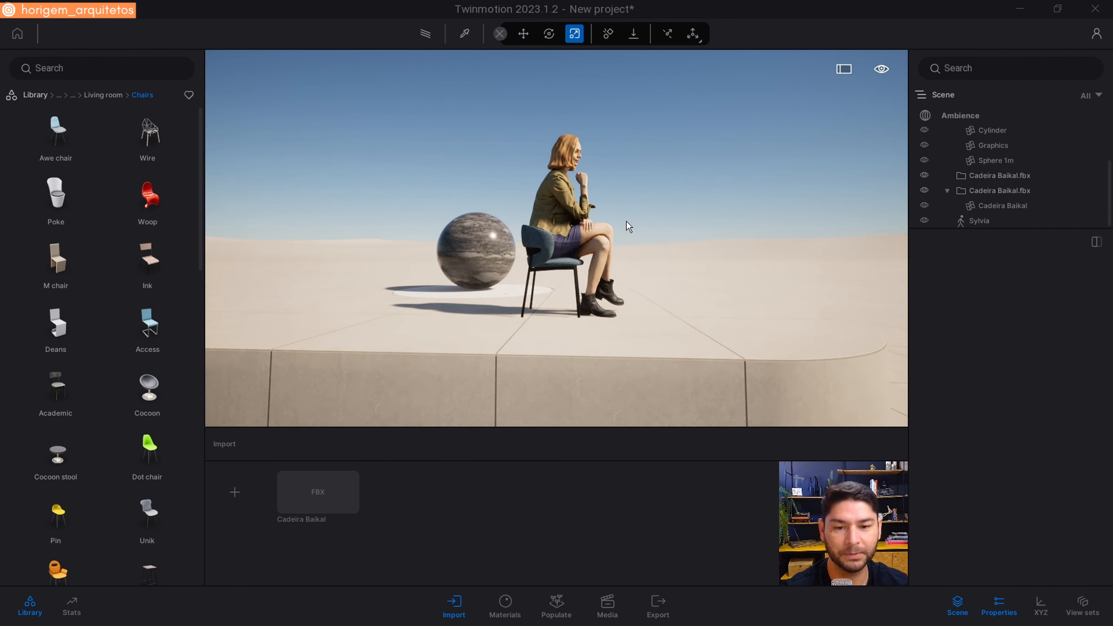
{"action": "left_click", "coordinate": [556, 197]}
{"action": "key", "text": "Delete"}
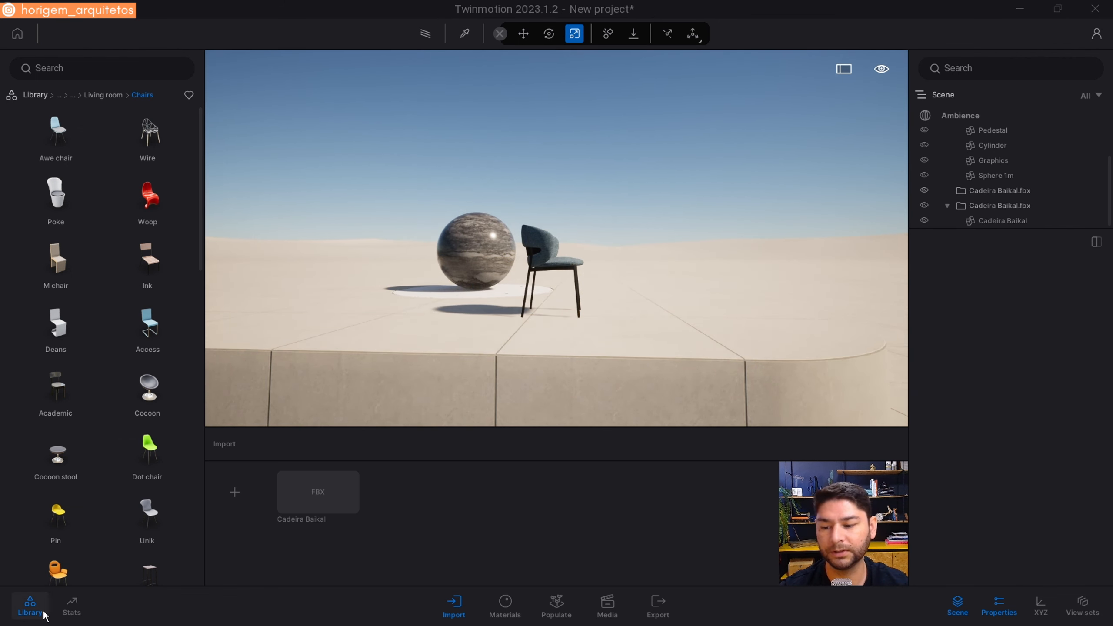
{"action": "left_click", "coordinate": [30, 605]}
{"action": "left_click", "coordinate": [359, 263]}
{"action": "key", "text": "Delete"}
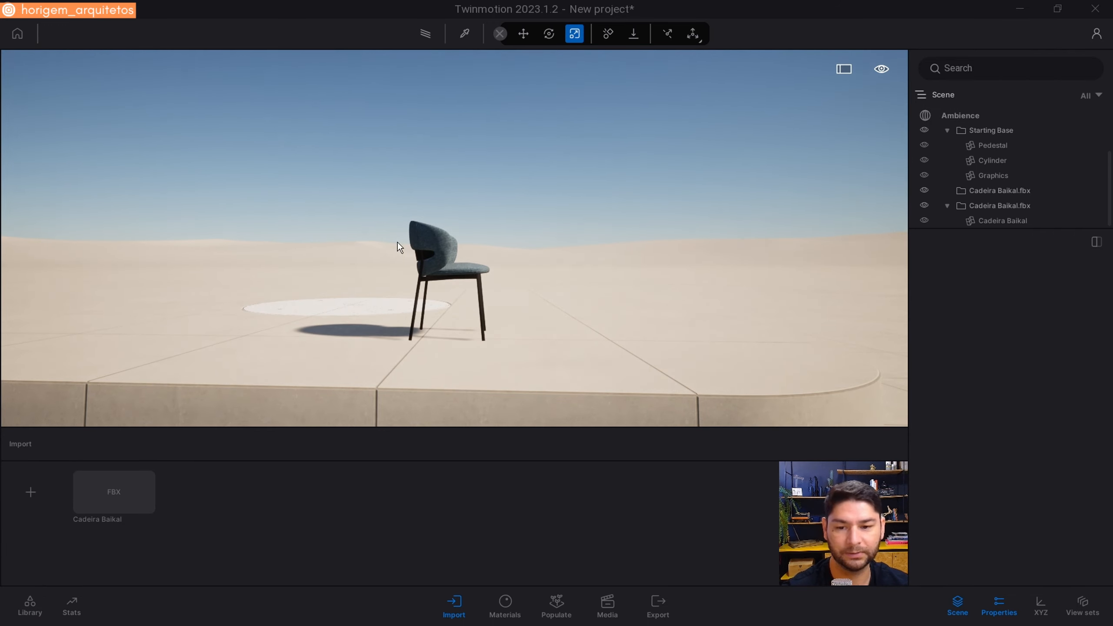
Set the Cadeira Baikal chair's X and Y position to 0 to center it on the starting base
{"action": "left_click", "coordinate": [436, 251]}
{"action": "left_click", "coordinate": [1041, 604]}
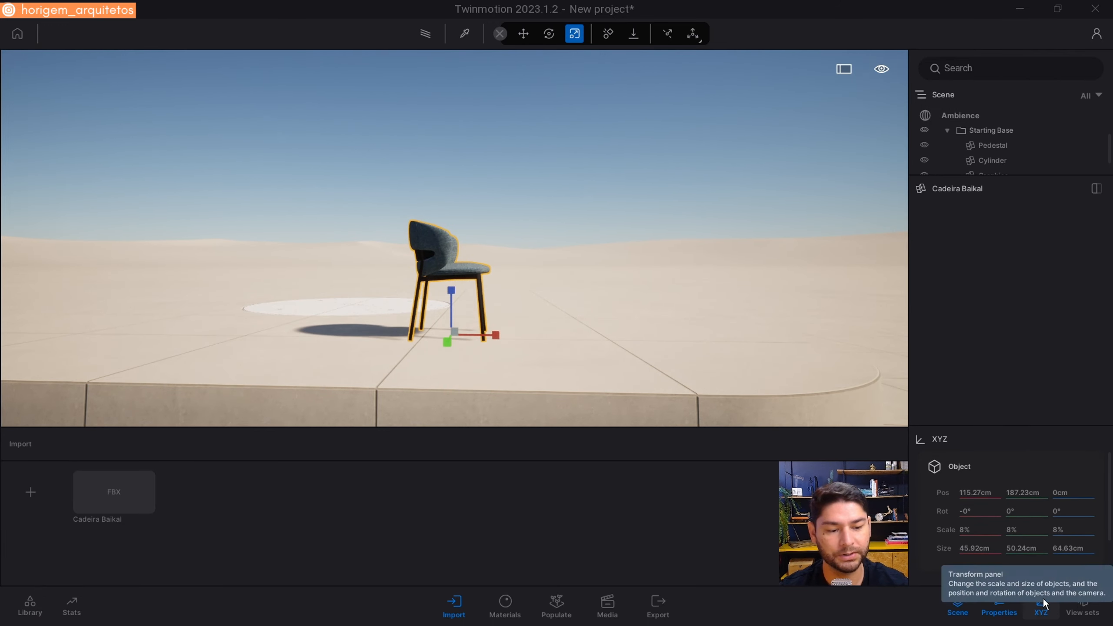
{"action": "left_click", "coordinate": [979, 493]}
{"action": "type", "text": "0"}
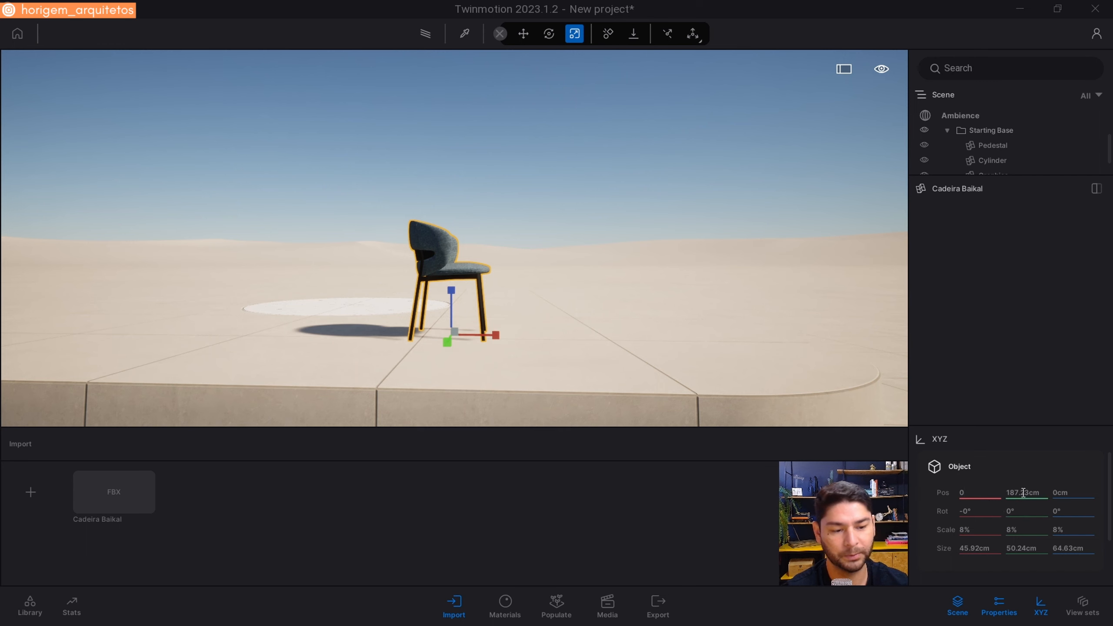
{"action": "left_click", "coordinate": [1024, 493]}
{"action": "type", "text": "0"}
{"action": "key", "text": "Return"}
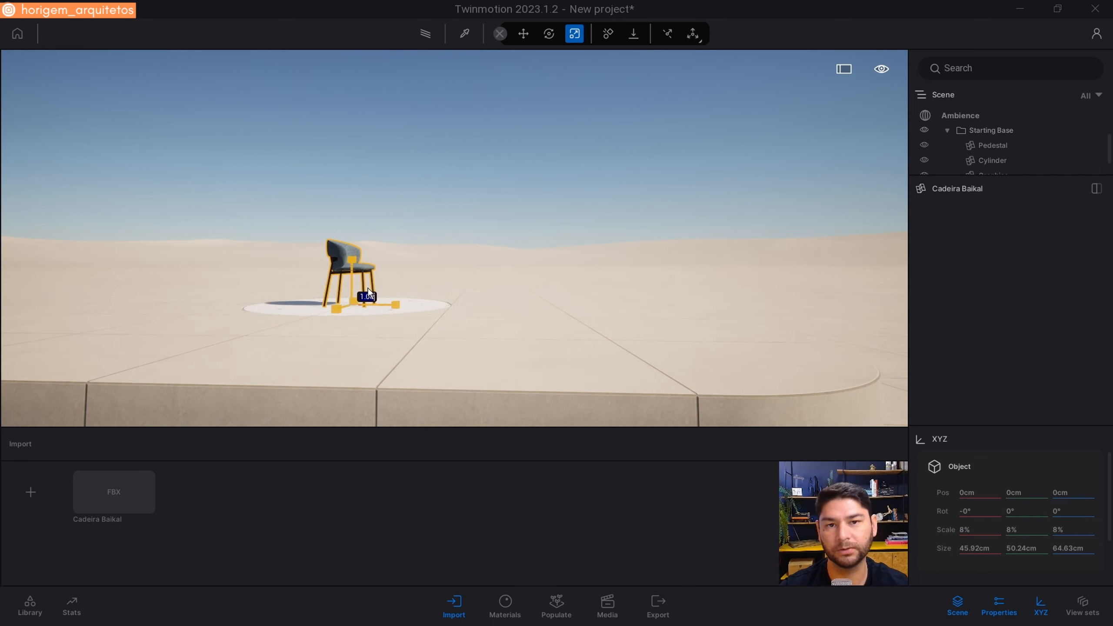
Examine the centered chair up close from the side and front, with the import dock collapsed
{"action": "key", "text": "f"}
{"action": "left_click", "coordinate": [607, 138]}
{"action": "right_click_drag", "start_coordinate": [607, 138], "coordinate": [539, 193]}
{"action": "key", "text": "d"}
{"action": "key", "text": "e"}
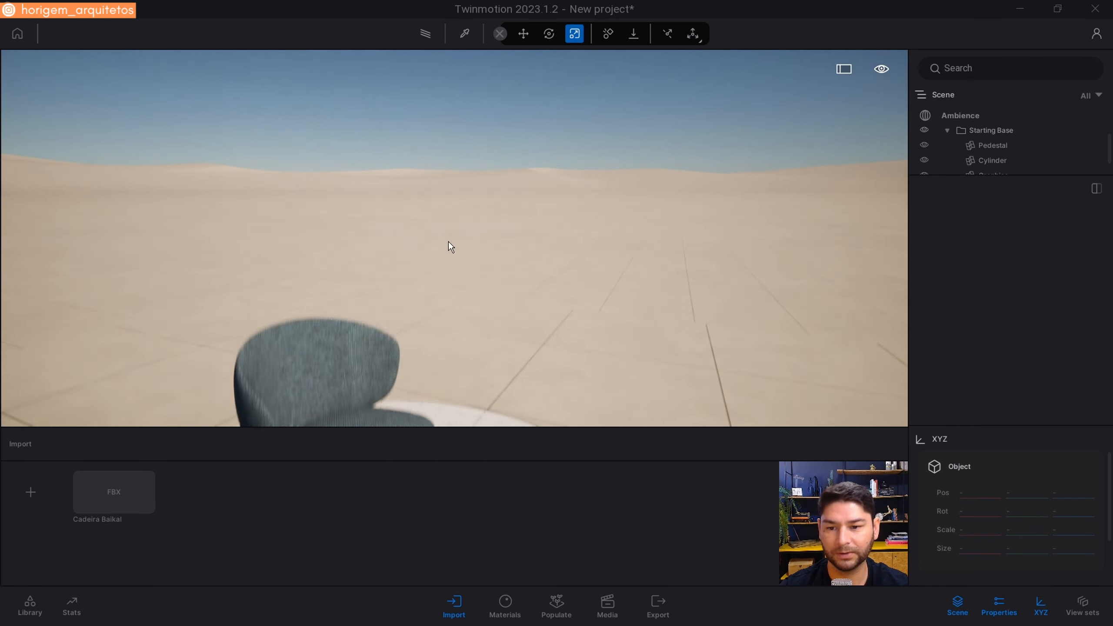
{"action": "right_click_drag", "start_coordinate": [448, 242], "coordinate": [426, 221]}
{"action": "key", "text": "q"}
{"action": "key", "text": "w"}
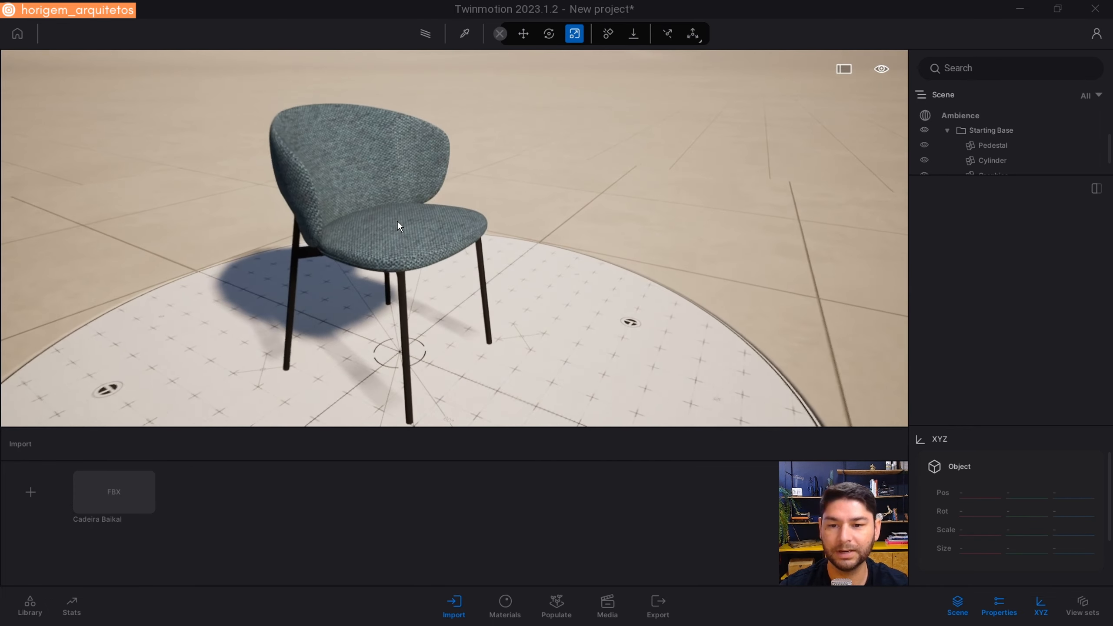
{"action": "left_click", "coordinate": [442, 609]}
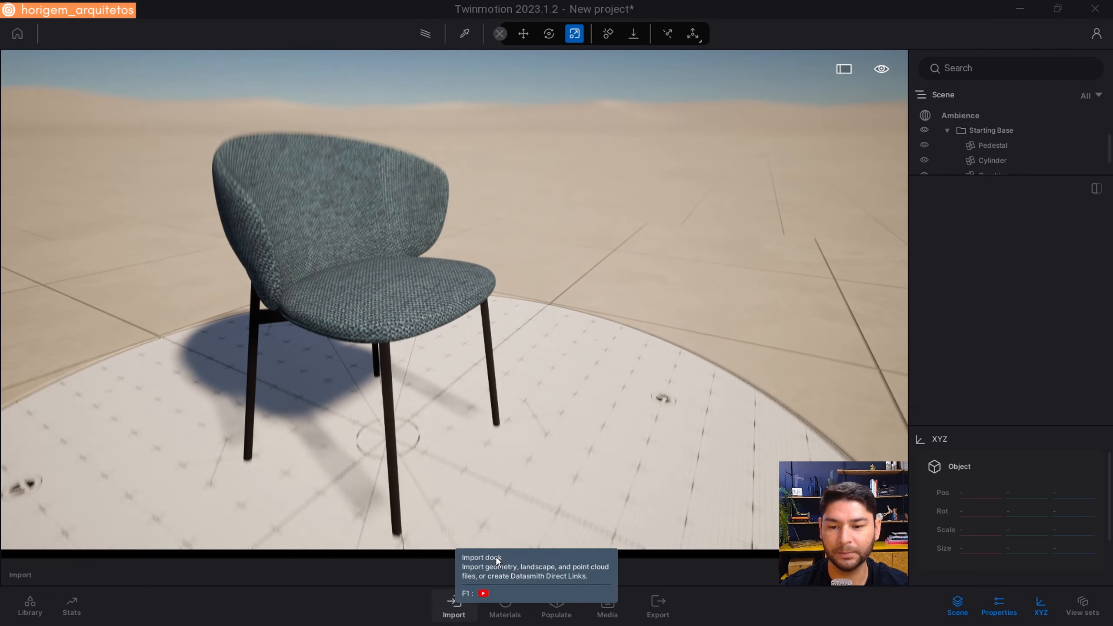
{"action": "right_click_drag", "start_coordinate": [500, 491], "coordinate": [455, 463]}
{"action": "key", "text": "d"}
{"action": "right_click_drag", "start_coordinate": [578, 366], "coordinate": [525, 351]}
Inspect the chair's imported materials, Material 02 on the legs and Material 01 on the upholstery
{"action": "left_click", "coordinate": [504, 608]}
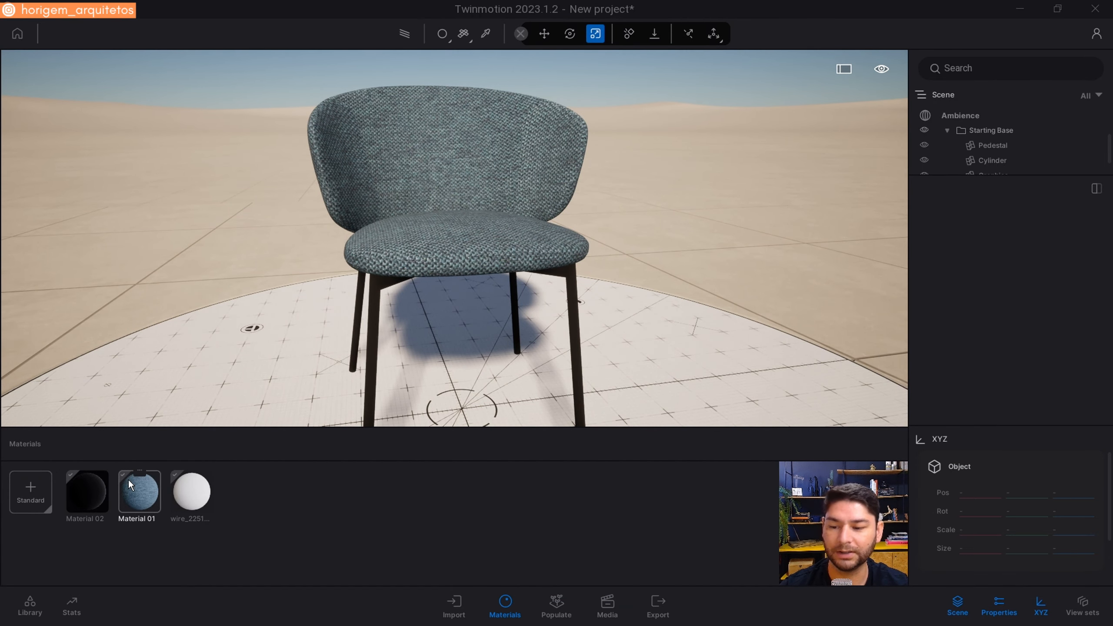
{"action": "left_click", "coordinate": [81, 497]}
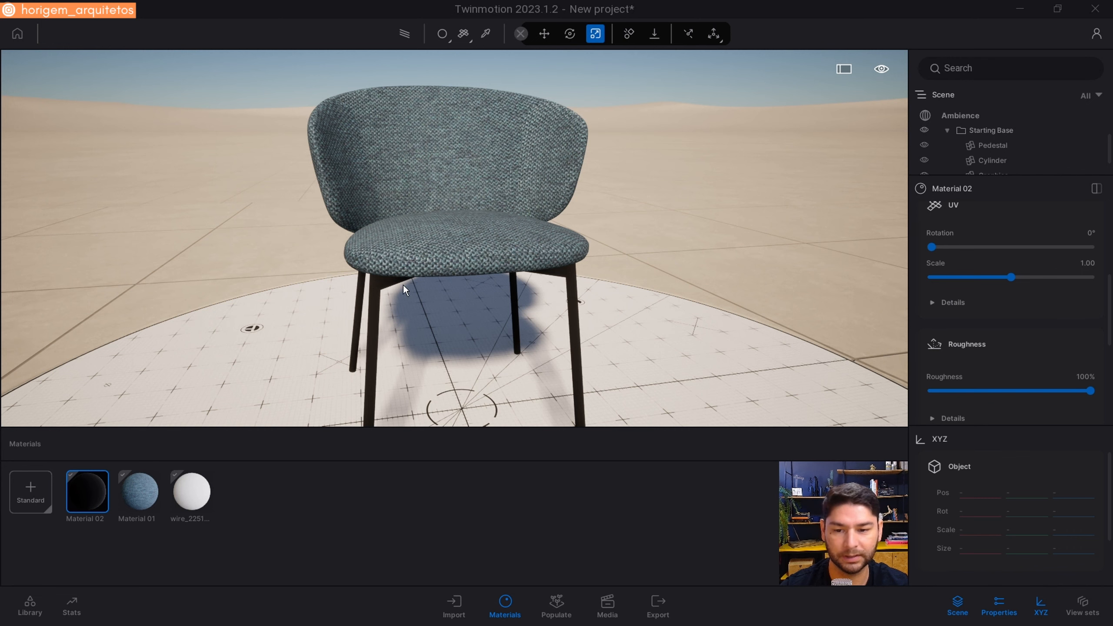
{"action": "middle_click_drag", "start_coordinate": [376, 309], "coordinate": [378, 292]}
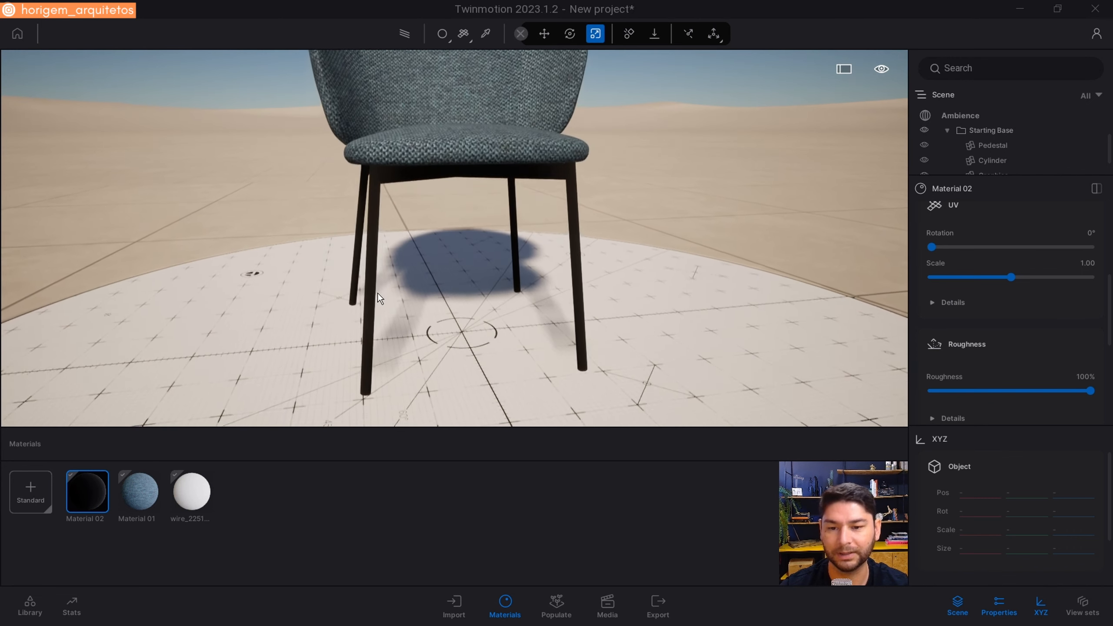
{"action": "scroll", "coordinate": [378, 293], "scroll_direction": "down", "scroll_amount": 1}
{"action": "left_click", "coordinate": [135, 499]}
{"action": "right_click_drag", "start_coordinate": [512, 340], "coordinate": [481, 183]}
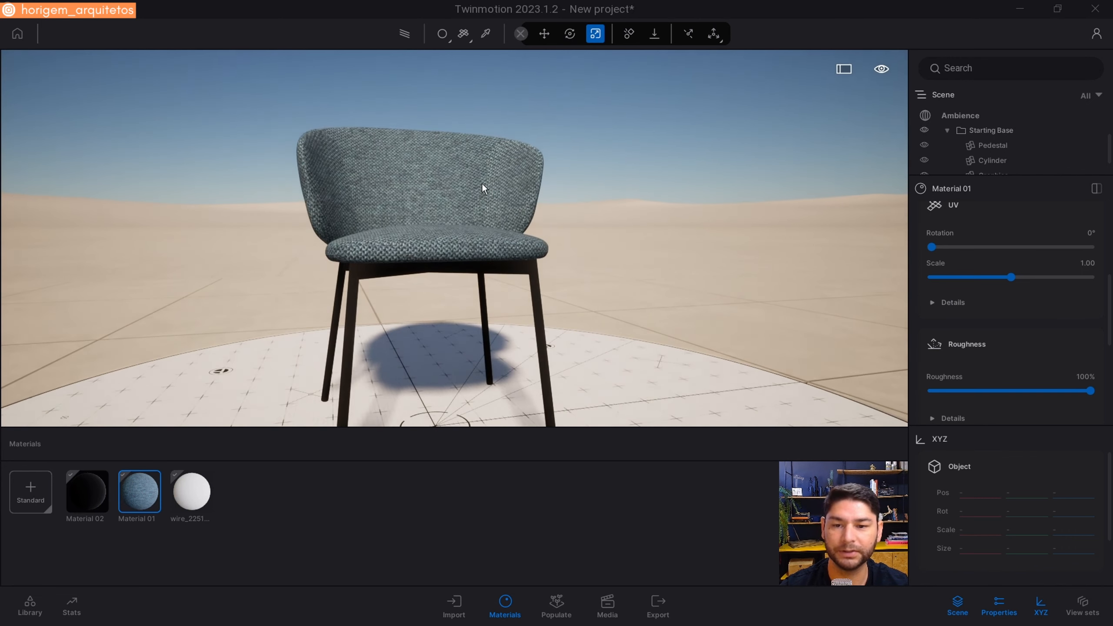
{"action": "scroll", "coordinate": [426, 193], "scroll_direction": "up", "scroll_amount": 3}
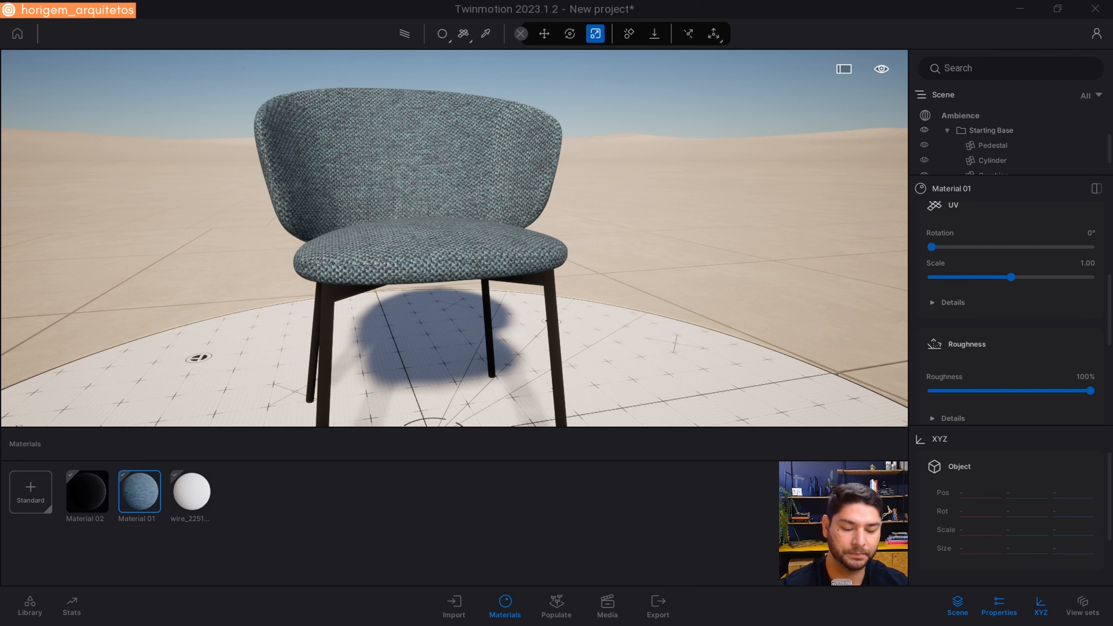
{"action": "right_click_drag", "start_coordinate": [670, 112], "coordinate": [678, 164]}
{"action": "scroll", "coordinate": [621, 192], "scroll_direction": "down", "scroll_amount": 5}
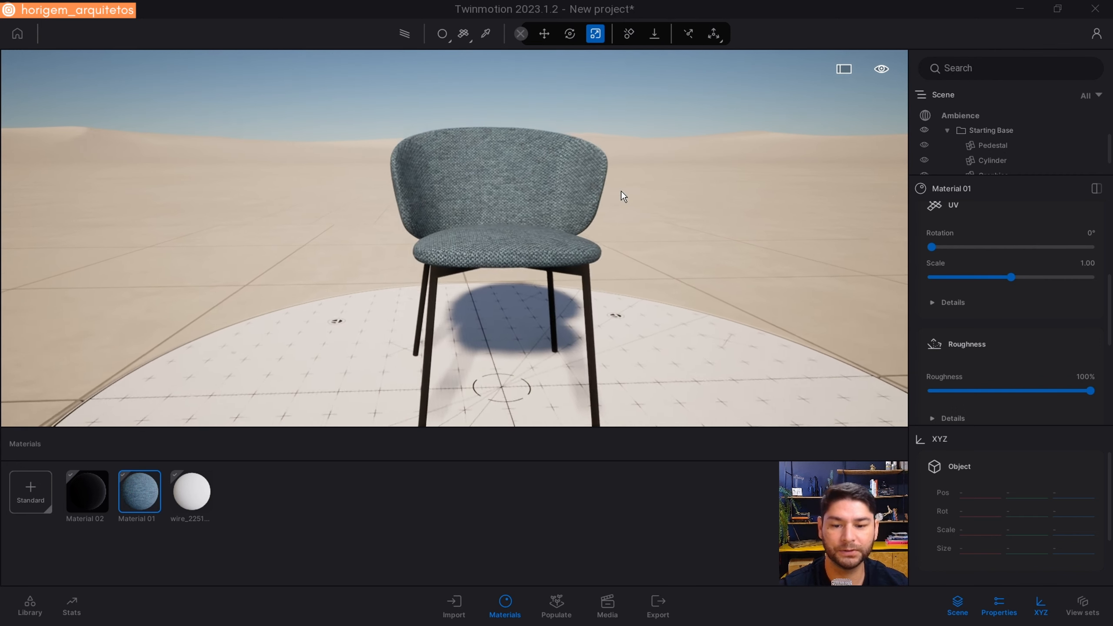
Sample Material 01 from the chair's backrest and set its luminosity to 0%
{"action": "scroll", "coordinate": [565, 207], "scroll_direction": "up", "scroll_amount": 2}
{"action": "key", "text": "t"}
{"action": "left_click", "coordinate": [566, 207]}
{"action": "left_click_drag", "start_coordinate": [1012, 418], "coordinate": [919, 428]}
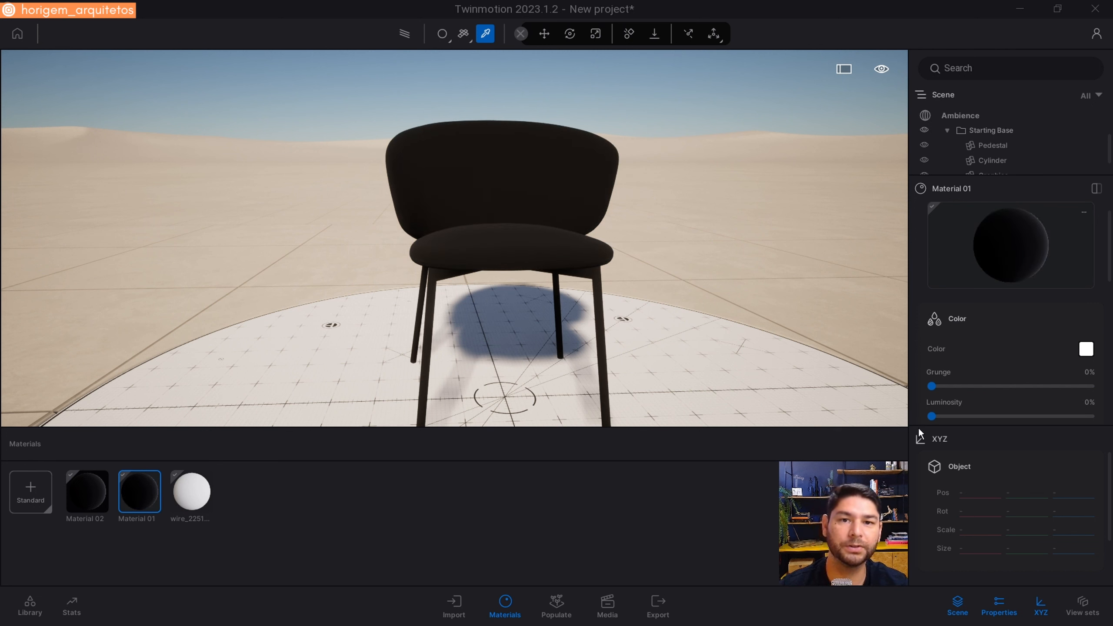
Raise Material 01's luminosity to 41% and preview its neptun37.jpg color texture
{"action": "left_click_drag", "start_coordinate": [931, 417], "coordinate": [996, 417]}
{"action": "scroll", "coordinate": [1004, 373], "scroll_direction": "down", "scroll_amount": 3}
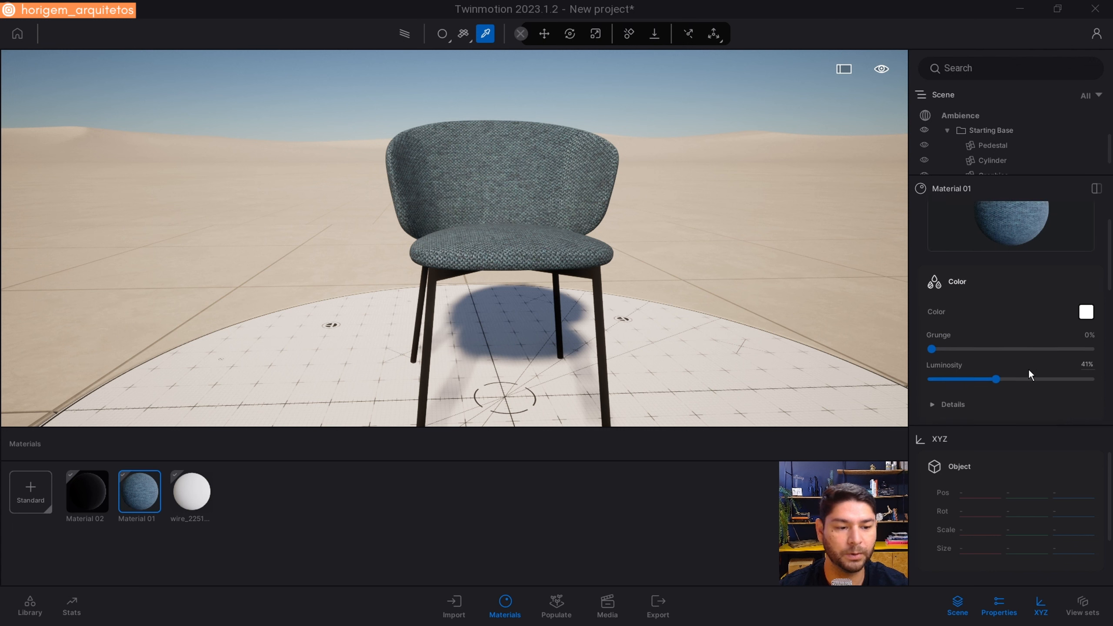
{"action": "left_click", "coordinate": [935, 348]}
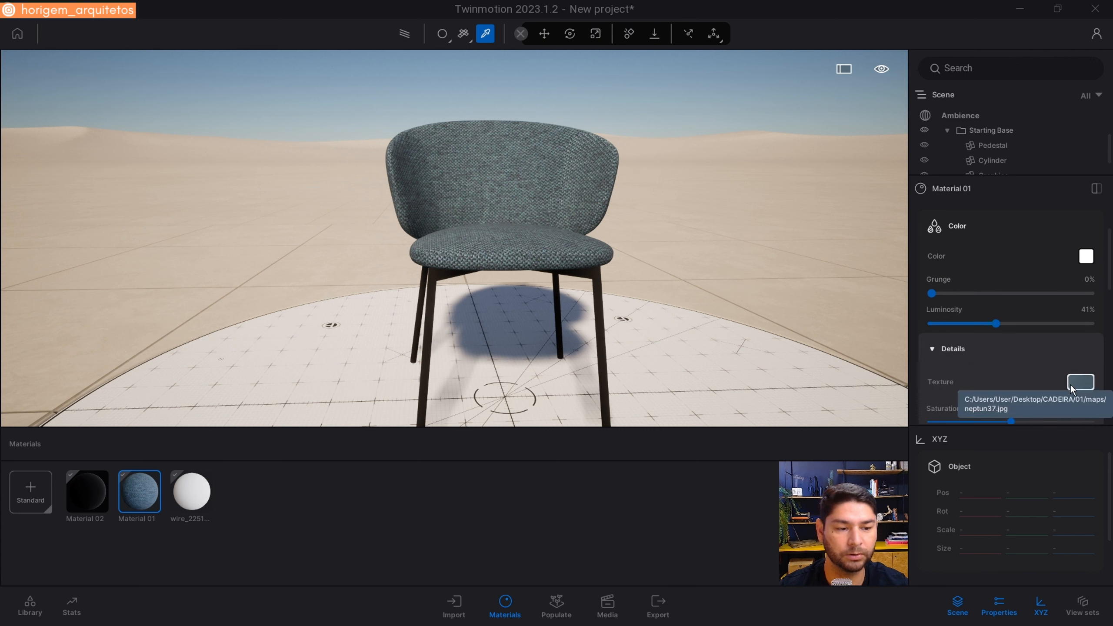
{"action": "scroll", "coordinate": [1072, 381], "scroll_direction": "down", "scroll_amount": 2}
{"action": "left_click", "coordinate": [1080, 327]}
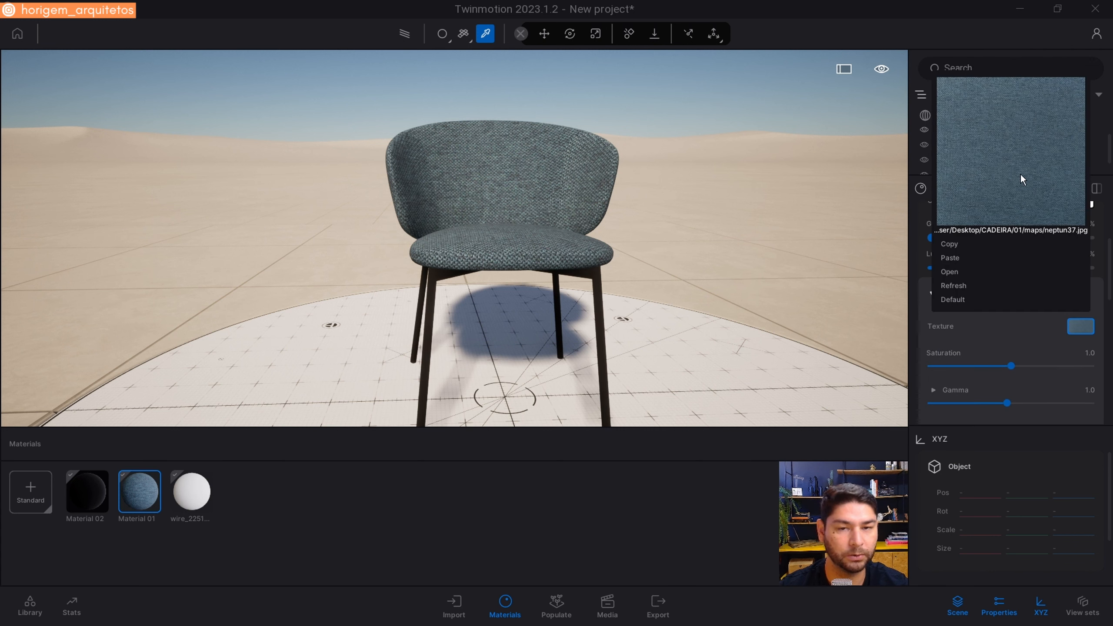
{"action": "scroll", "coordinate": [984, 268], "scroll_direction": "up", "scroll_amount": 2}
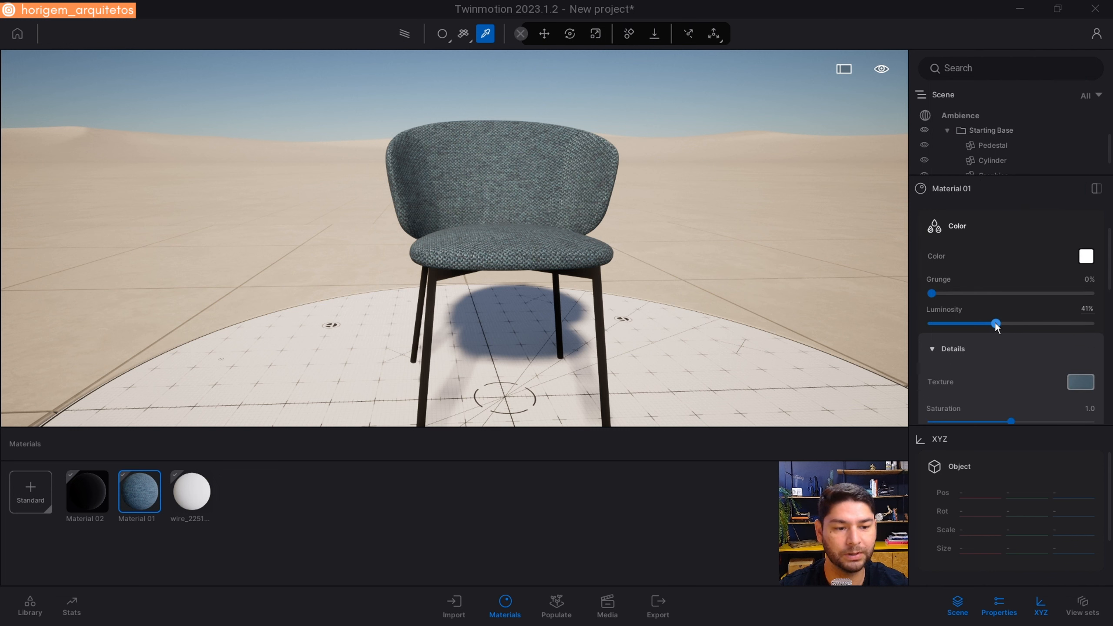
Bring Material 01's luminosity back down to 0% and hide the scene tree to make room for the material properties
{"action": "left_click_drag", "start_coordinate": [996, 324], "coordinate": [925, 325]}
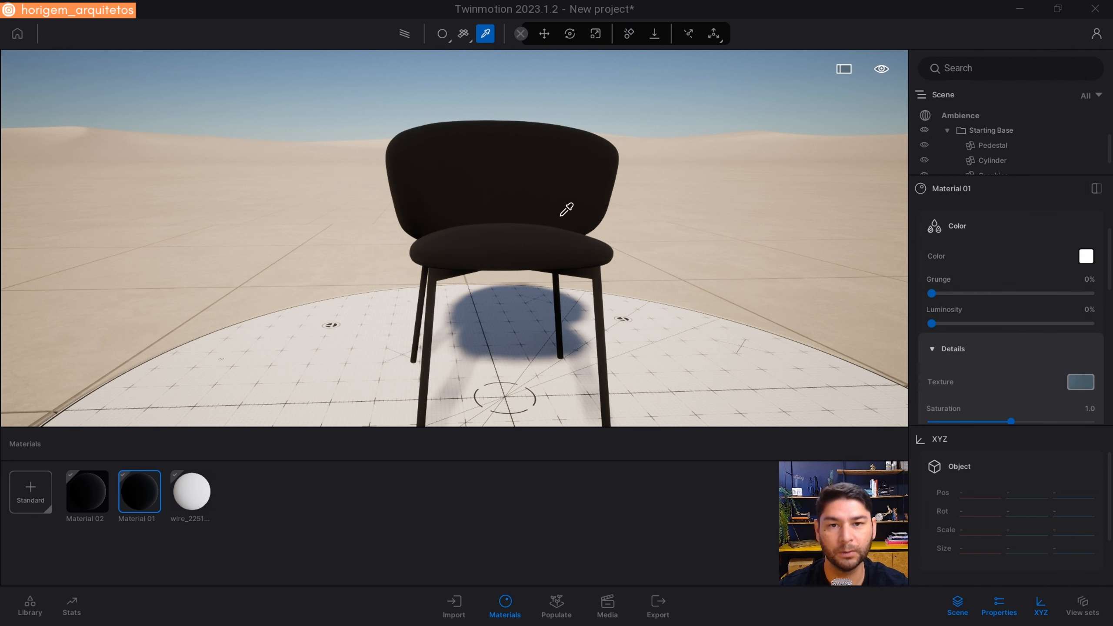
{"action": "scroll", "coordinate": [567, 209], "scroll_direction": "up", "scroll_amount": 5}
{"action": "scroll", "coordinate": [566, 209], "scroll_direction": "up", "scroll_amount": 3}
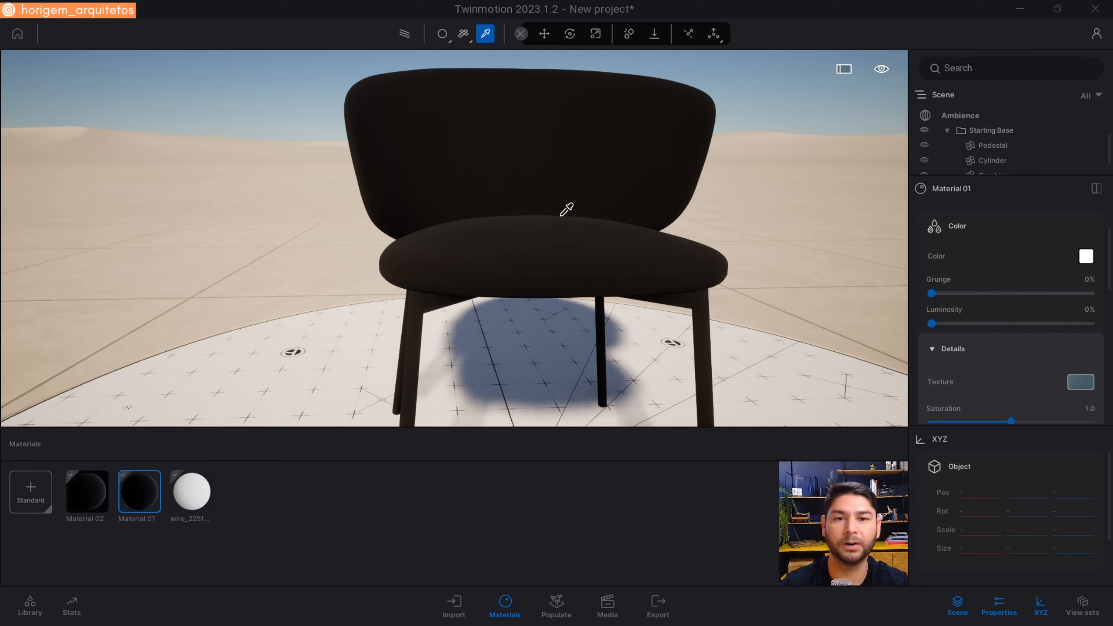
{"action": "left_click", "coordinate": [957, 605]}
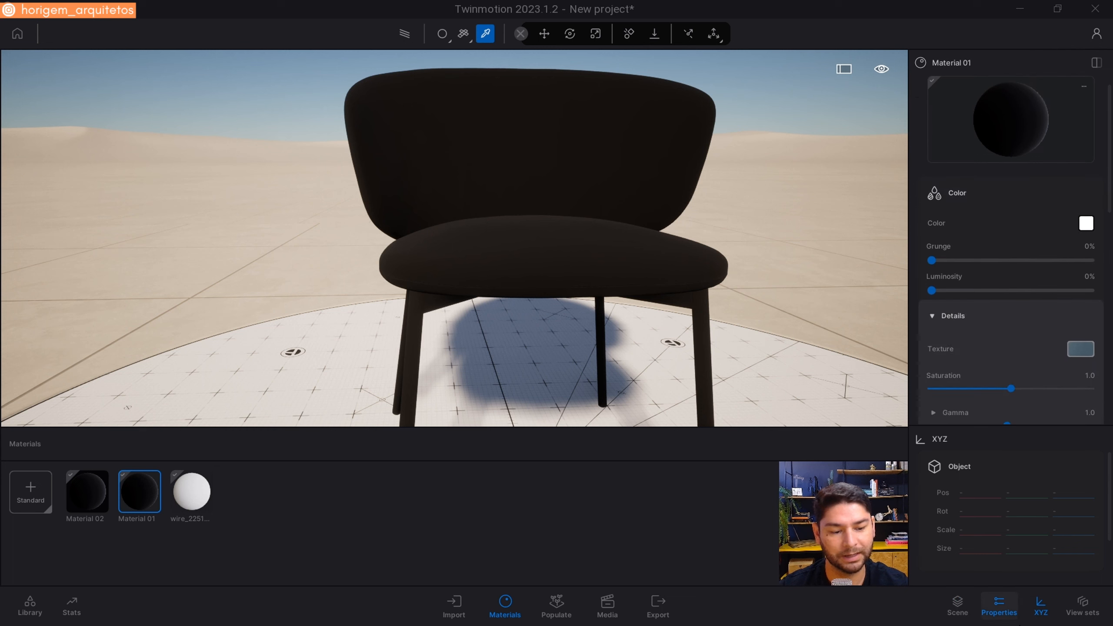
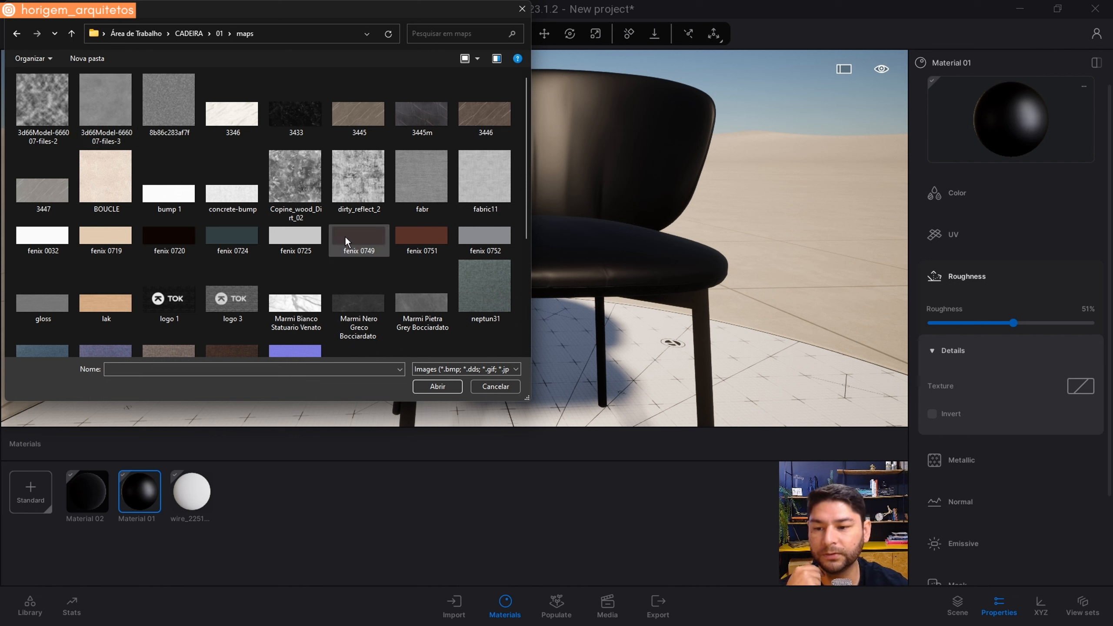
Load the 3d66Model-666007-files-3 image from the maps folder as Material 01's roughness texture
{"action": "scroll", "coordinate": [337, 240], "scroll_direction": "down", "scroll_amount": 4}
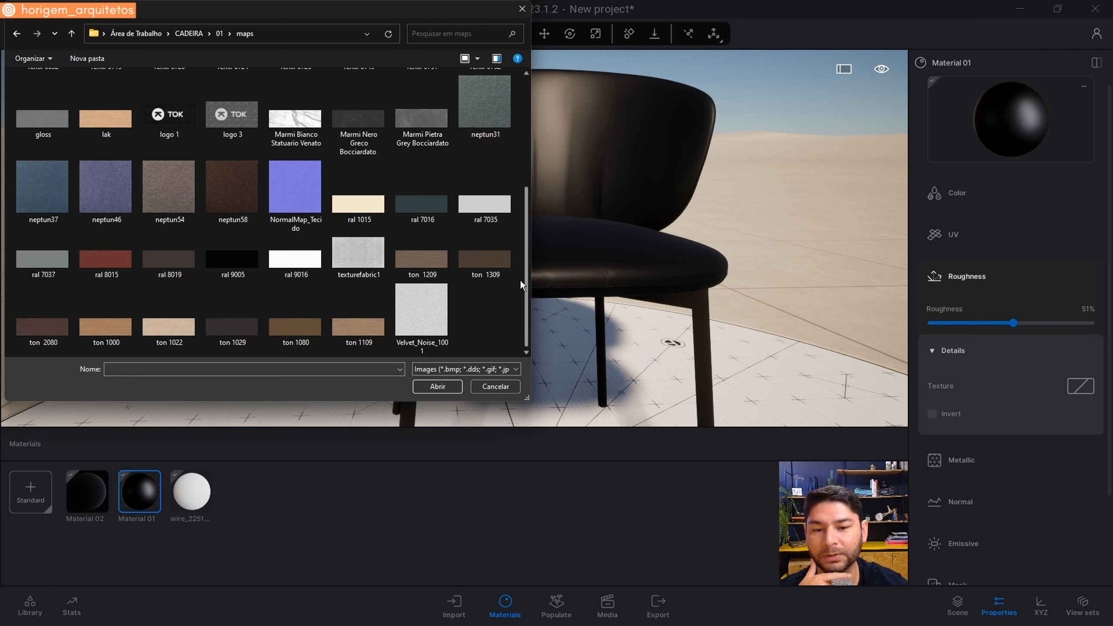
{"action": "left_click_drag", "start_coordinate": [527, 282], "coordinate": [518, 165]}
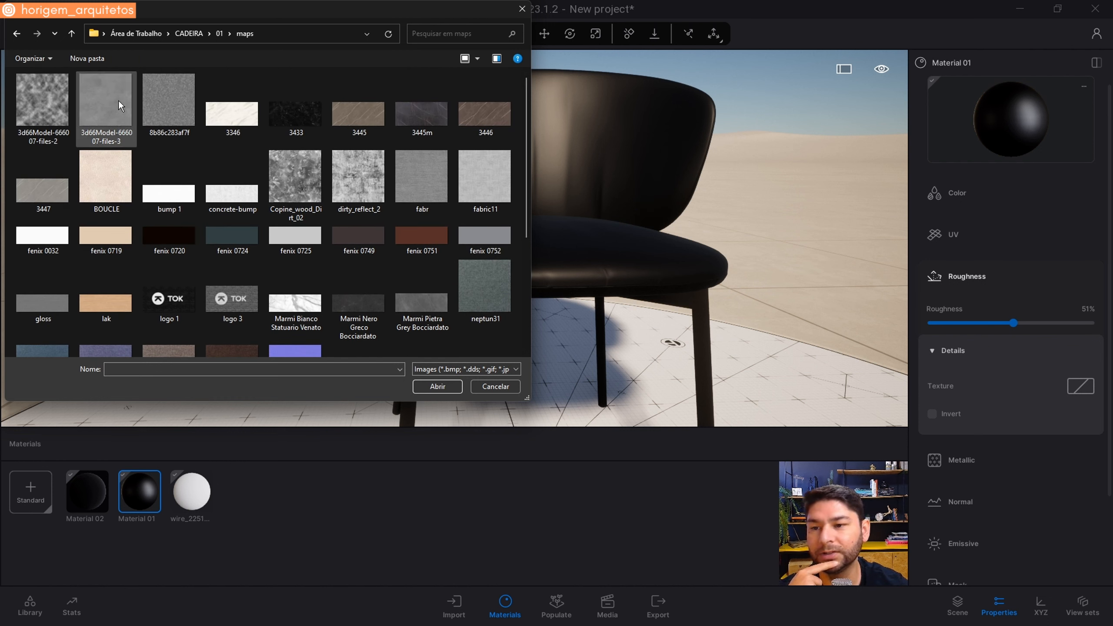
{"action": "scroll", "coordinate": [507, 202], "scroll_direction": "down", "scroll_amount": 1}
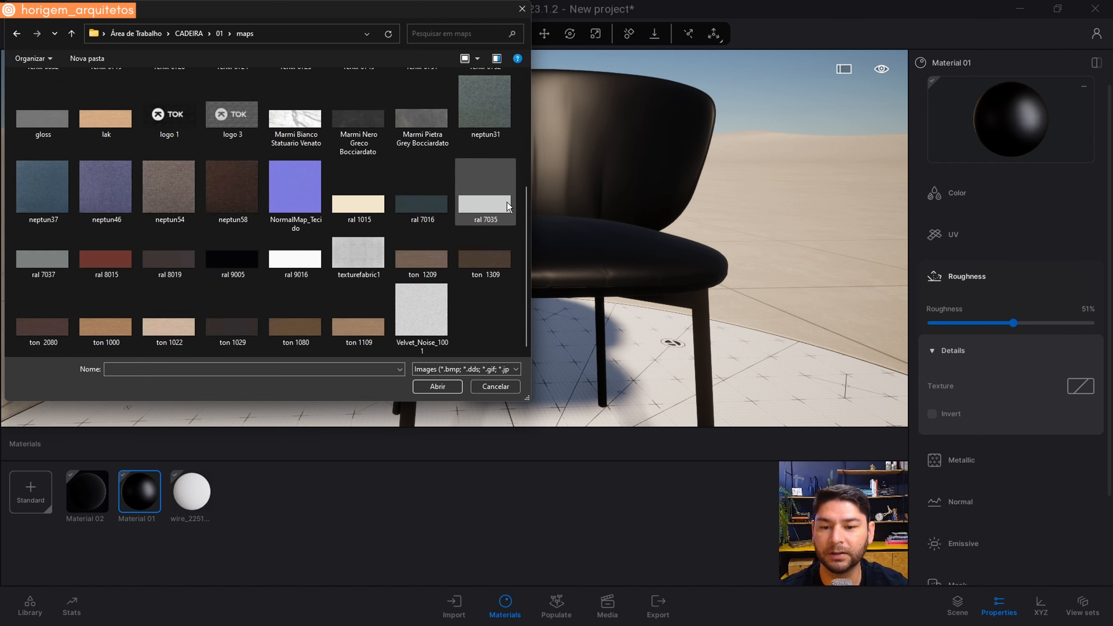
{"action": "scroll", "coordinate": [507, 202], "scroll_direction": "up", "scroll_amount": 1}
{"action": "left_click", "coordinate": [110, 112]}
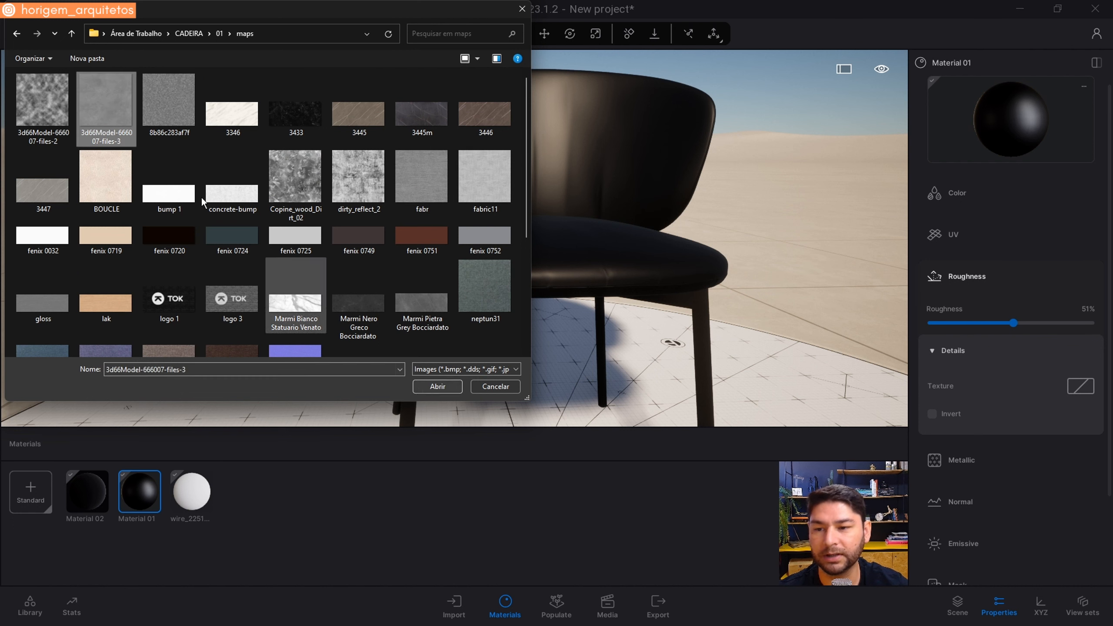
{"action": "left_click", "coordinate": [449, 387]}
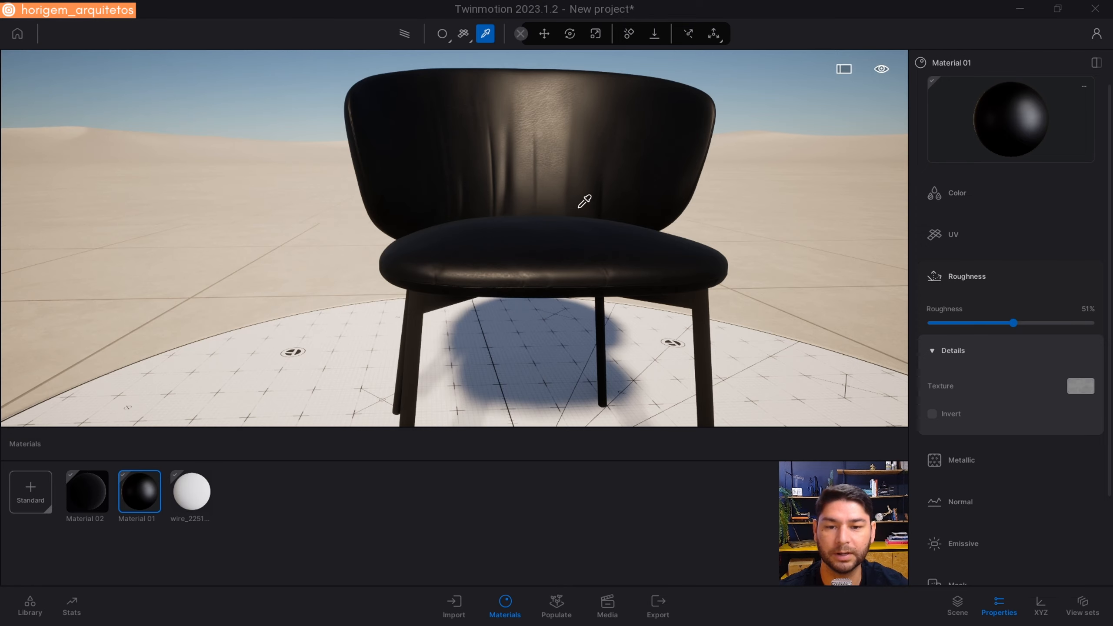
Set Material 01's roughness to 58% and check the sheen on the chair's backrest and seat
{"action": "scroll", "coordinate": [565, 179], "scroll_direction": "up", "scroll_amount": 5}
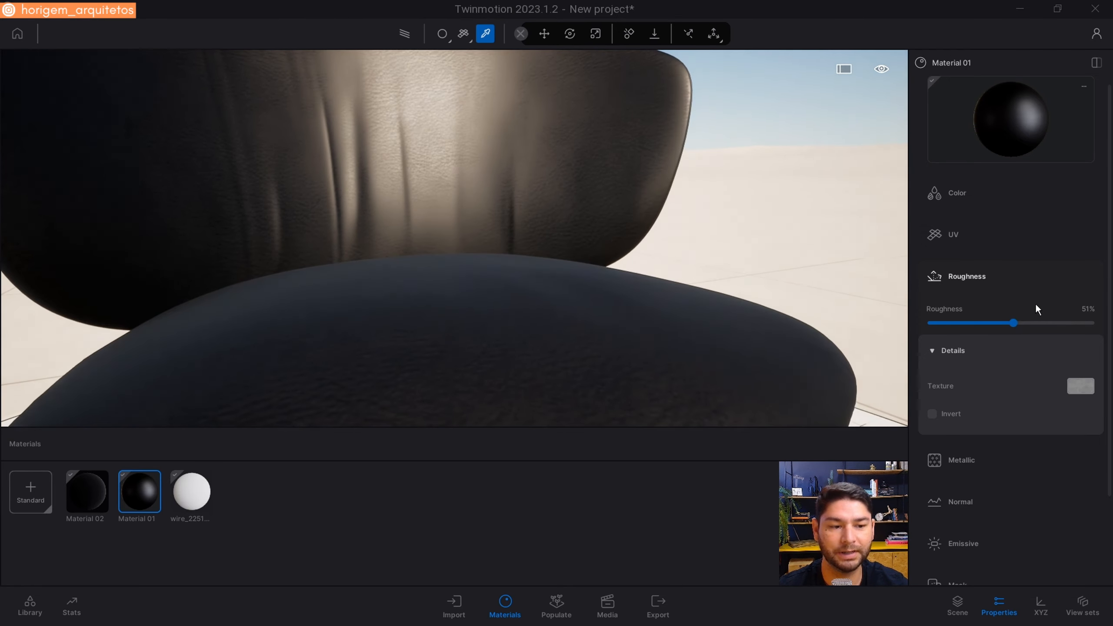
{"action": "mouse_move", "coordinate": [1013, 323]}
{"action": "left_mouse_down"}
{"action": "mouse_move", "coordinate": [977, 327]}
{"action": "mouse_move", "coordinate": [1035, 332]}
{"action": "mouse_move", "coordinate": [1023, 334]}
{"action": "left_mouse_up"}
{"action": "scroll", "coordinate": [621, 192], "scroll_direction": "down", "scroll_amount": 5}
{"action": "scroll", "coordinate": [460, 304], "scroll_direction": "up", "scroll_amount": 5}
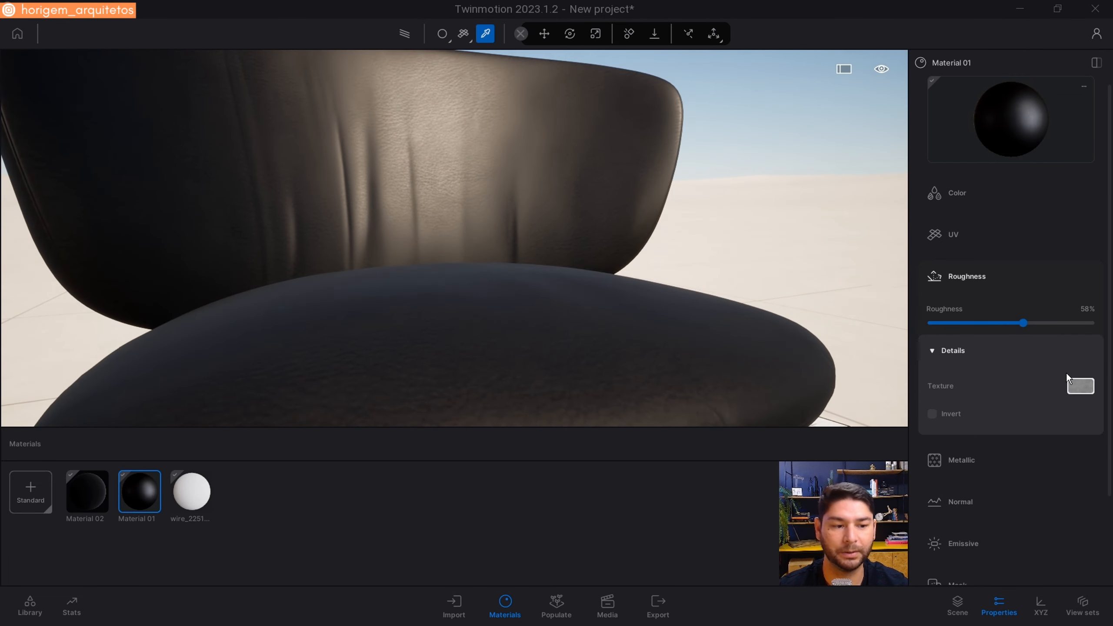
Try the 8b86c283af7f image from the maps folder as Material 01's roughness texture and inspect it on the upholstery
{"action": "right_click", "coordinate": [1080, 385]}
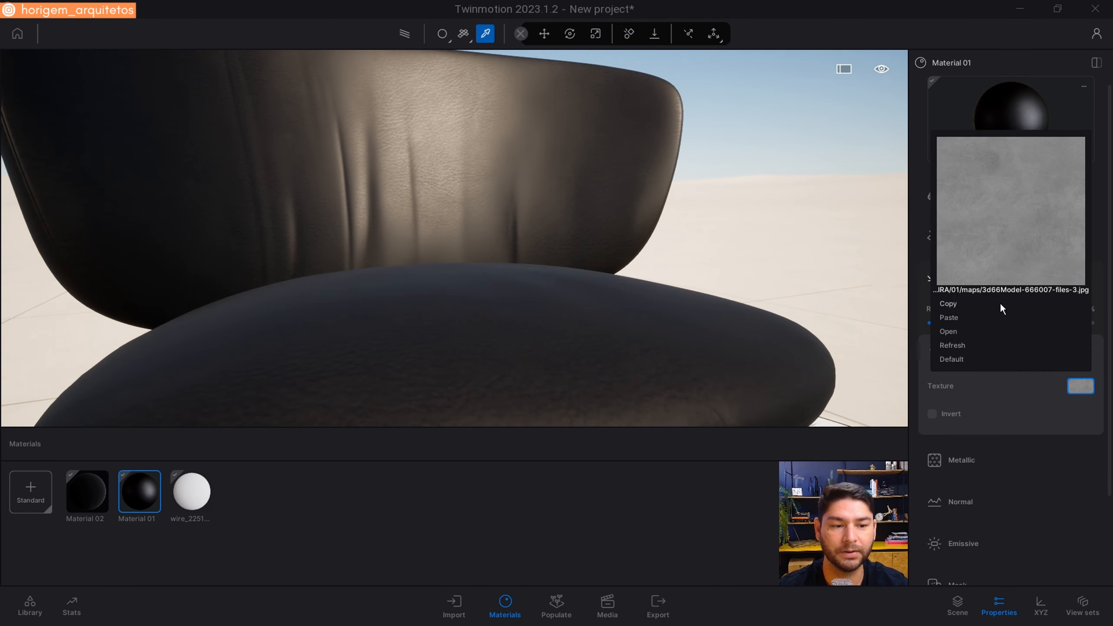
{"action": "left_click", "coordinate": [947, 332]}
{"action": "left_click", "coordinate": [169, 106]}
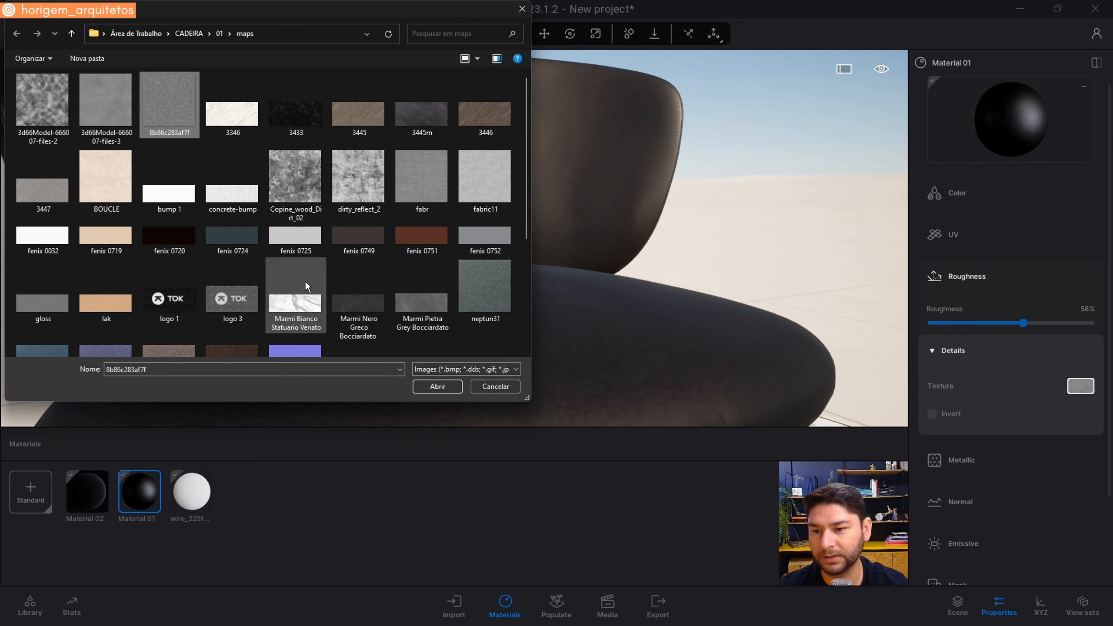
{"action": "left_click", "coordinate": [438, 387]}
{"action": "scroll", "coordinate": [504, 380], "scroll_direction": "down", "scroll_amount": 2}
{"action": "scroll", "coordinate": [505, 380], "scroll_direction": "up", "scroll_amount": 3}
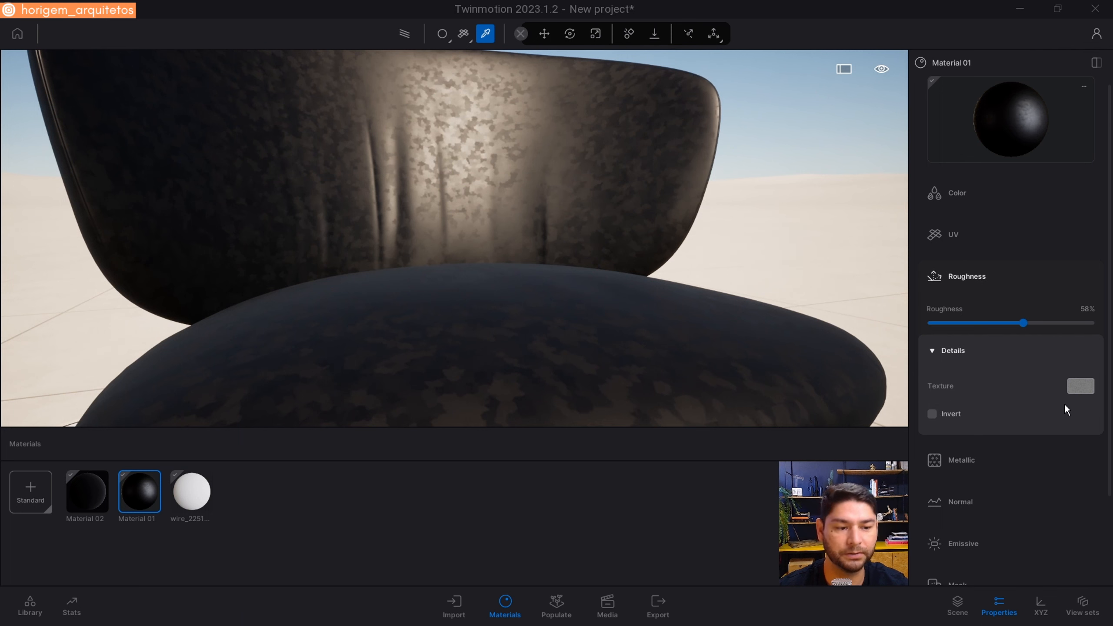
Try the 3d66Model-666007-files-2 and fabric11 images from the maps folder as Material 01's roughness texture
{"action": "left_click", "coordinate": [1071, 388]}
{"action": "left_click", "coordinate": [951, 331]}
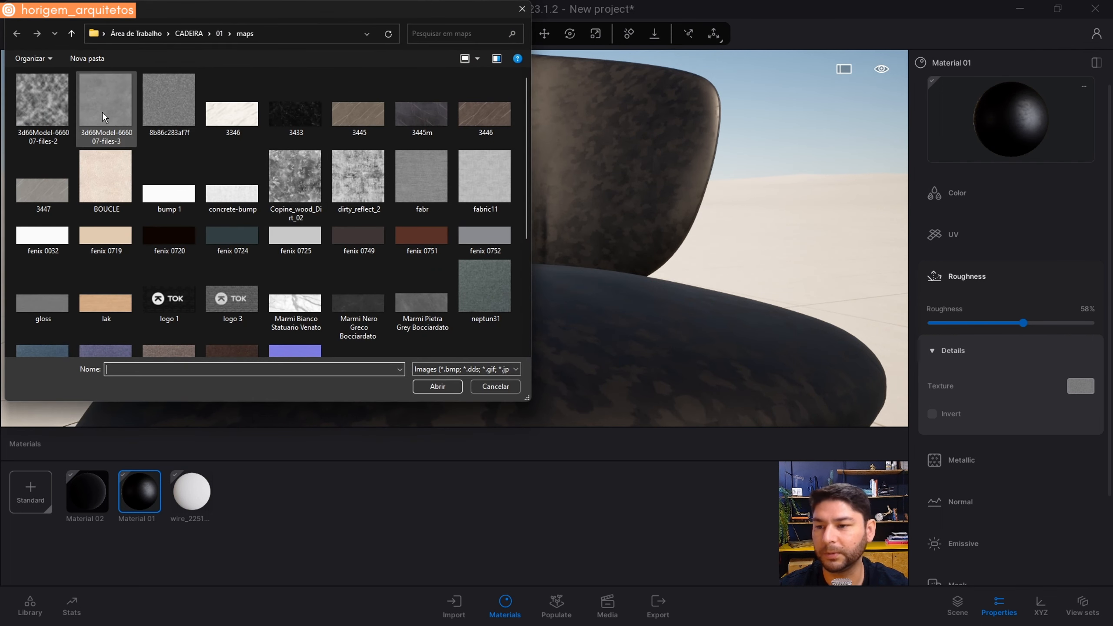
{"action": "left_click", "coordinate": [80, 104]}
{"action": "left_click", "coordinate": [437, 385]}
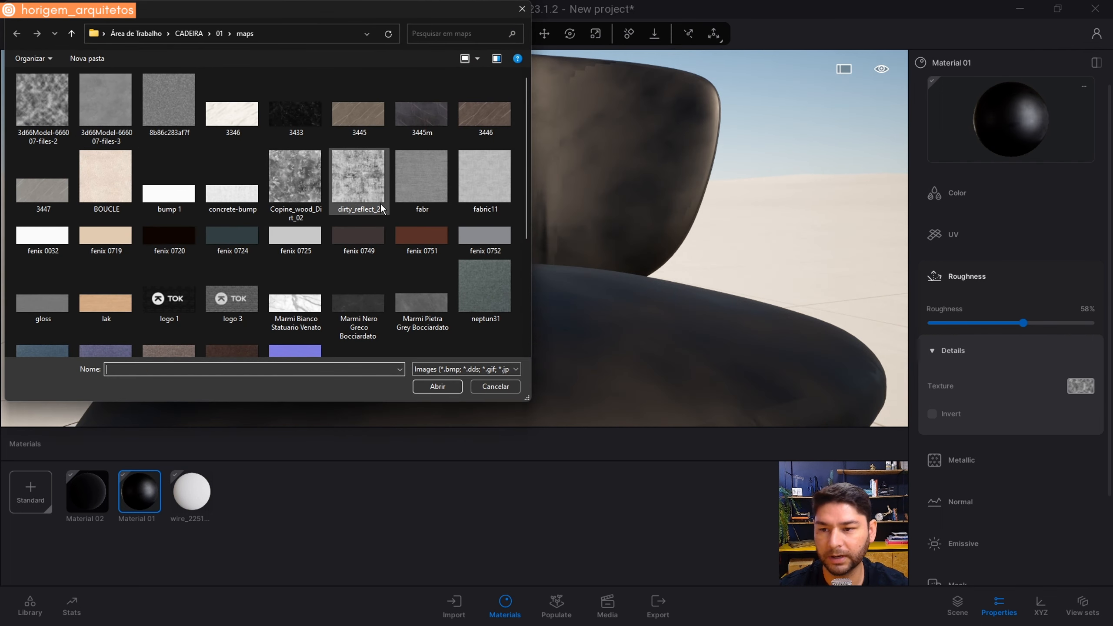
{"action": "left_click", "coordinate": [490, 175]}
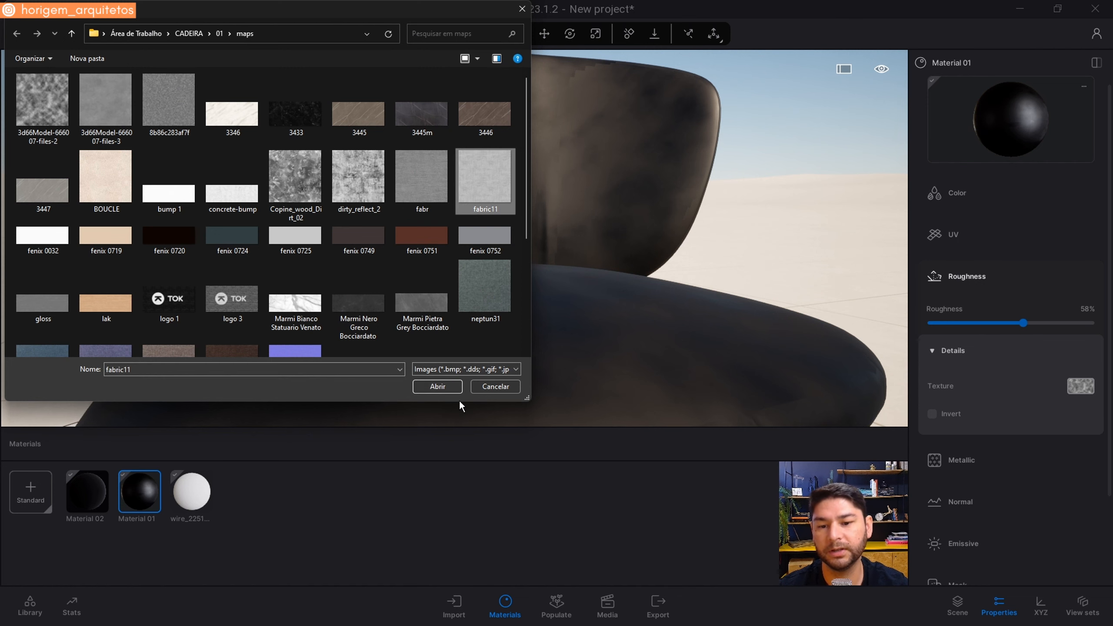
{"action": "left_click", "coordinate": [449, 388]}
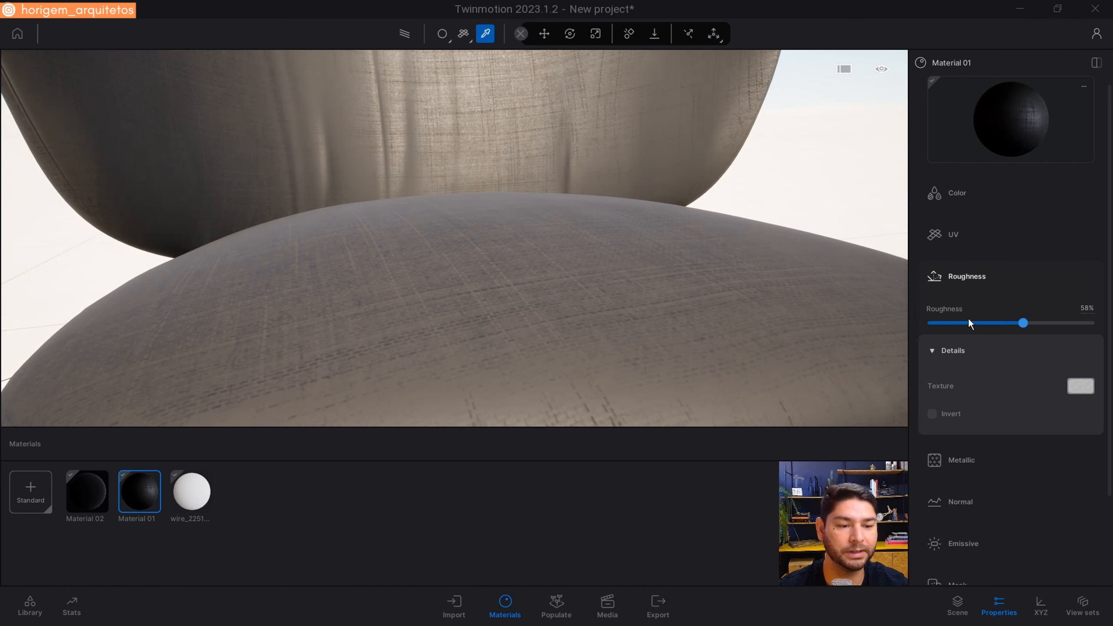
Raise Material 01's luminosity to 32% to compare the color texture's weave, and return it to 0%
{"action": "left_click", "coordinate": [964, 206]}
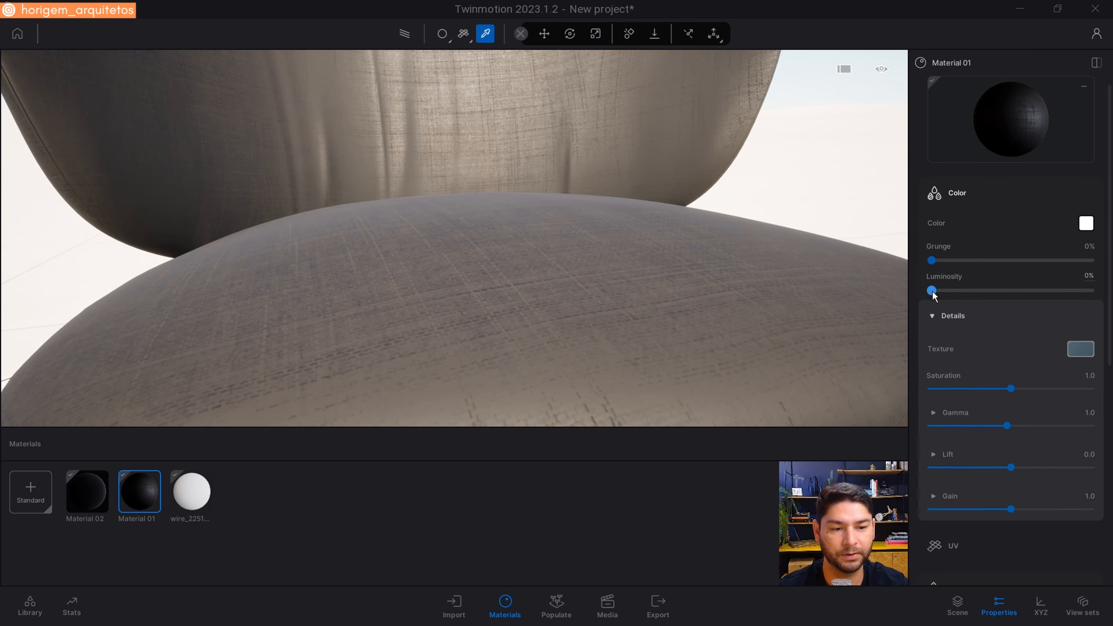
{"action": "left_click_drag", "start_coordinate": [932, 291], "coordinate": [983, 291]}
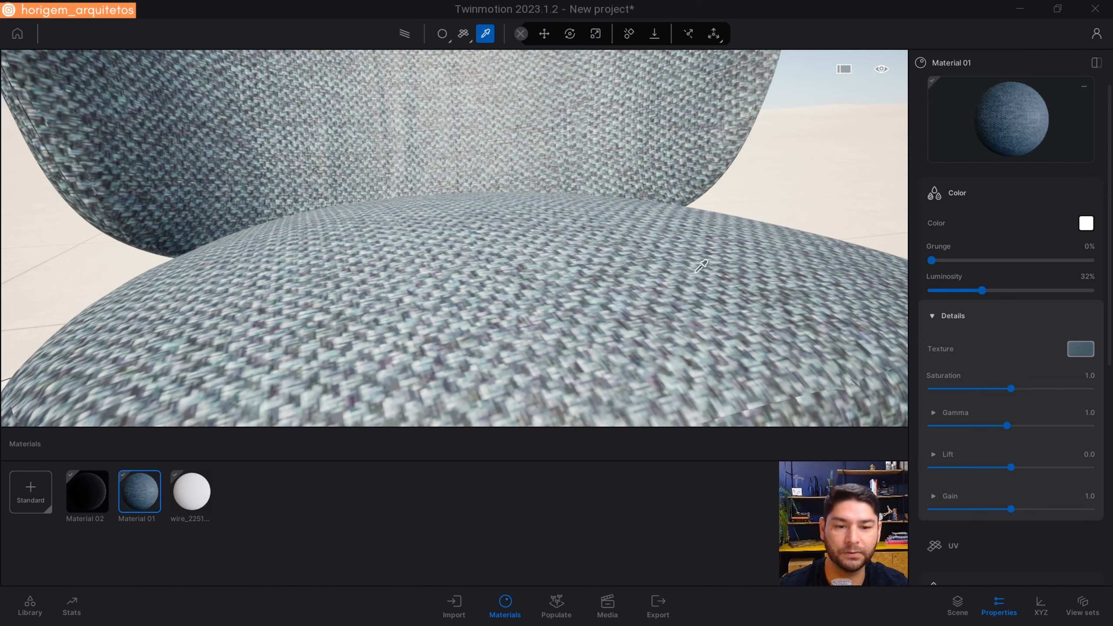
{"action": "left_click_drag", "start_coordinate": [981, 291], "coordinate": [922, 291]}
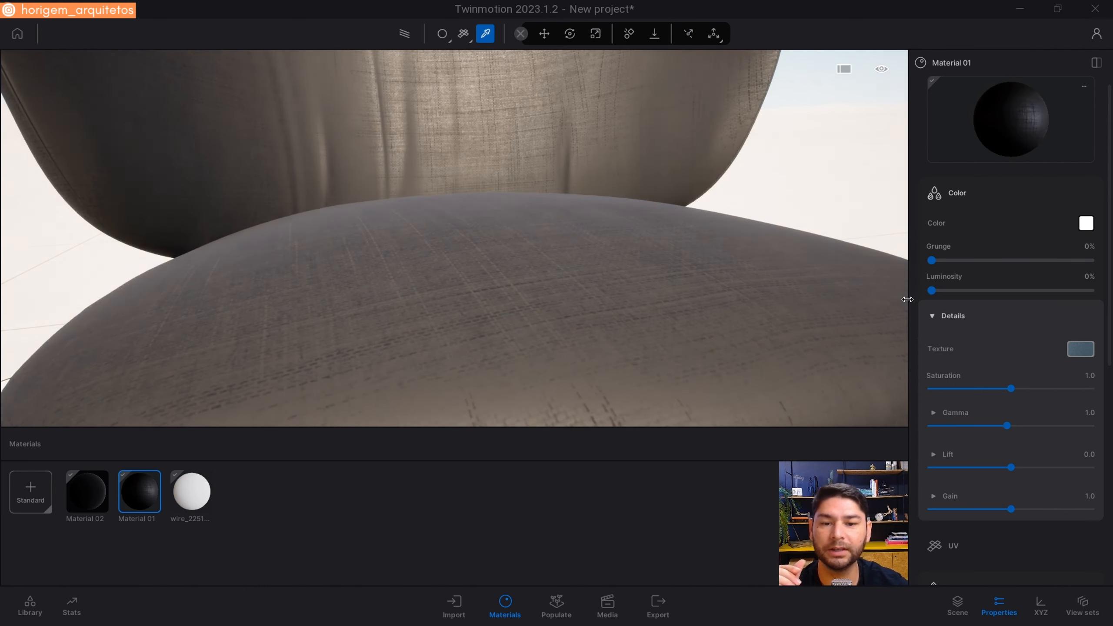
Load the fabr image from the maps folder as Material 01's roughness texture and inspect it on the seat
{"action": "left_click", "coordinate": [967, 193]}
{"action": "left_click", "coordinate": [1080, 385]}
{"action": "left_click", "coordinate": [952, 331]}
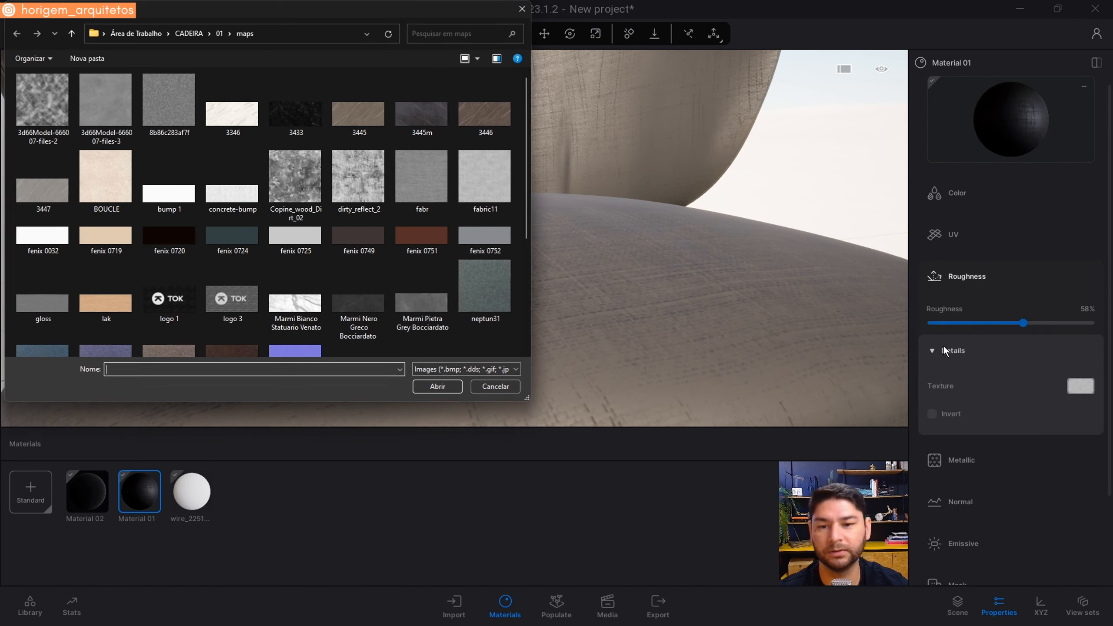
{"action": "left_click", "coordinate": [421, 177]}
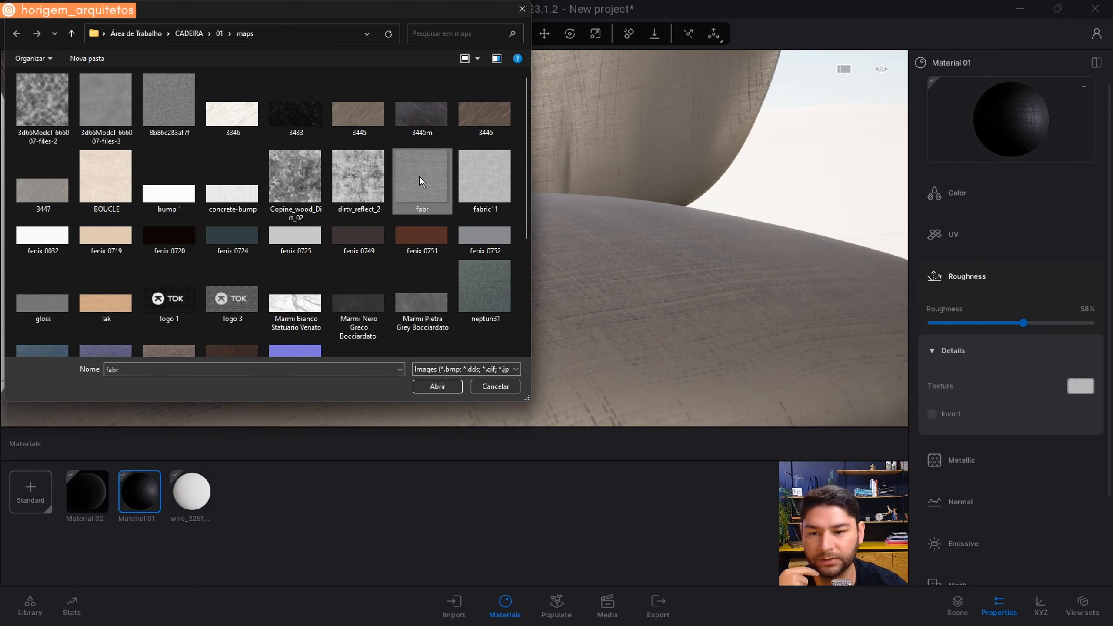
{"action": "scroll", "coordinate": [451, 250], "scroll_direction": "down", "scroll_amount": 3}
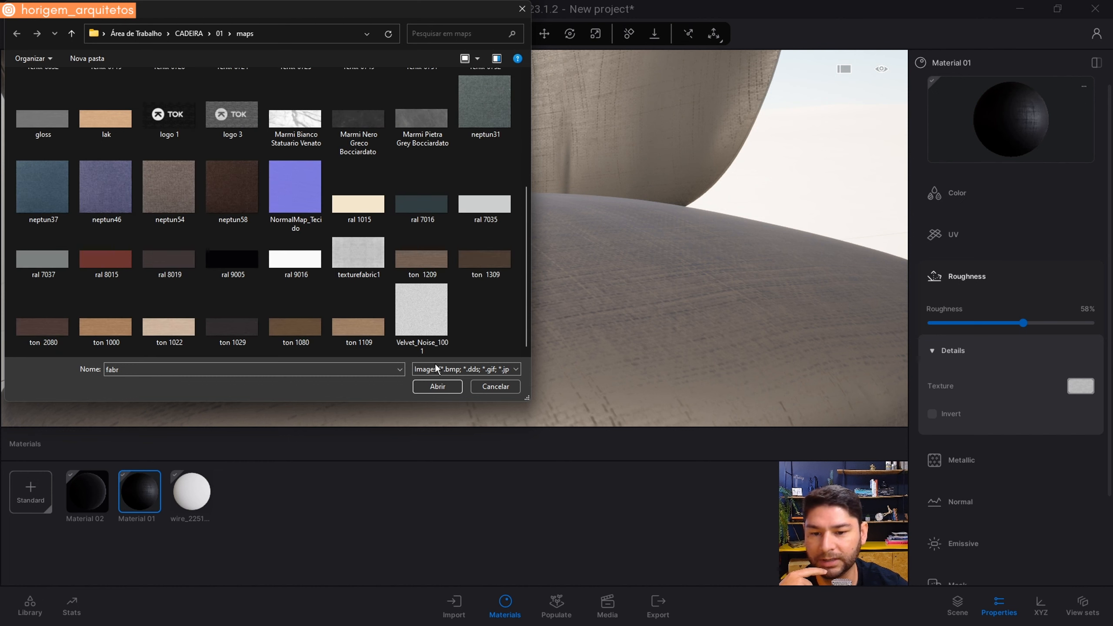
{"action": "left_click", "coordinate": [438, 386]}
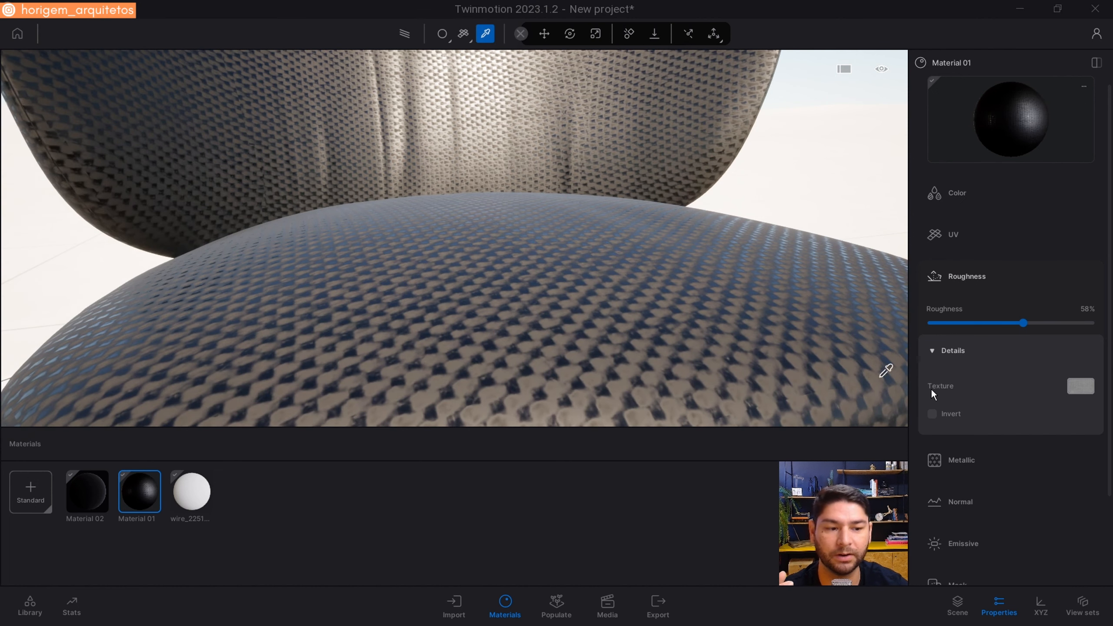
{"action": "left_click", "coordinate": [1079, 386]}
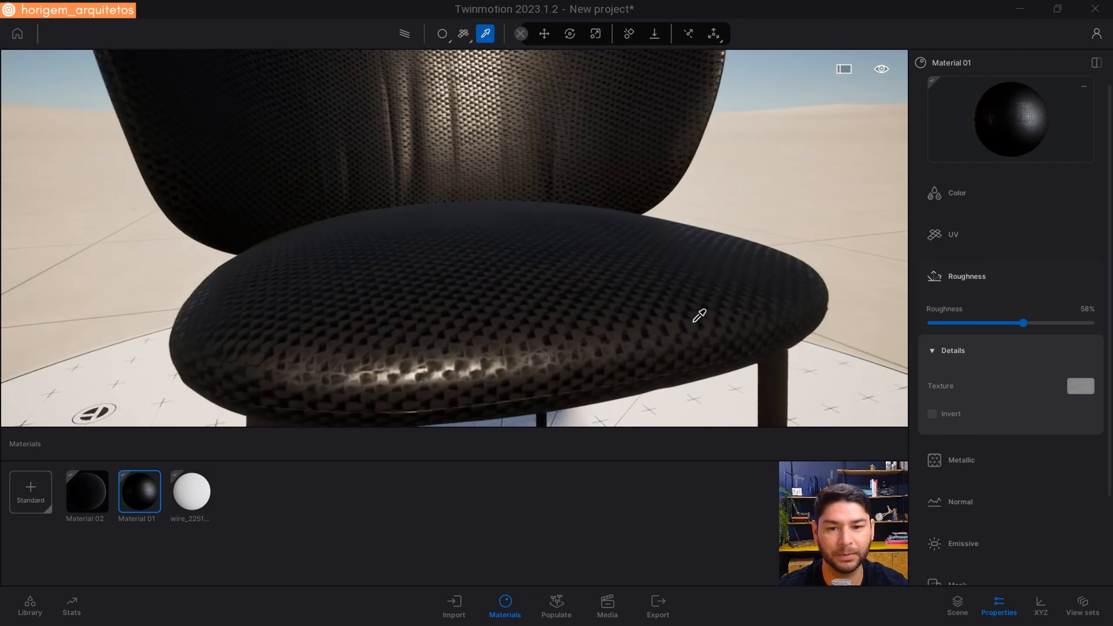
{"action": "scroll", "coordinate": [693, 322], "scroll_direction": "down", "scroll_amount": 2}
{"action": "scroll", "coordinate": [693, 322], "scroll_direction": "up", "scroll_amount": 1}
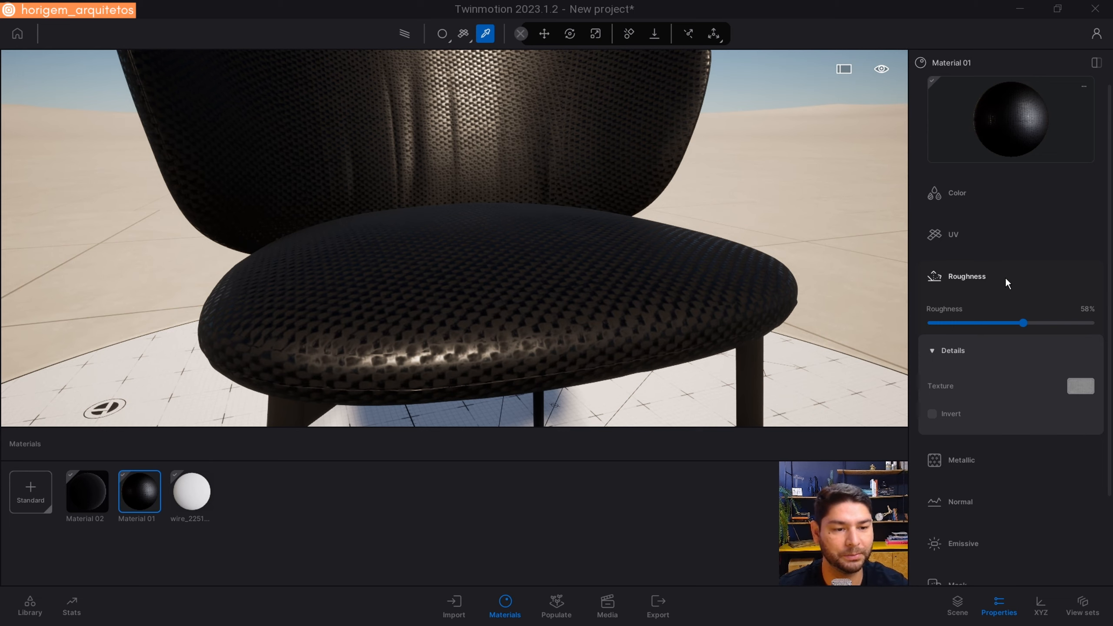
Keep Material 01's luminosity at 0% and lower its roughness to 34% to examine a glossier fabric
{"action": "left_click", "coordinate": [957, 193]}
{"action": "mouse_move", "coordinate": [935, 290]}
{"action": "left_mouse_down"}
{"action": "mouse_move", "coordinate": [1011, 290]}
{"action": "mouse_move", "coordinate": [929, 291]}
{"action": "left_mouse_up"}
{"action": "scroll", "coordinate": [1021, 333], "scroll_direction": "down", "scroll_amount": 6}
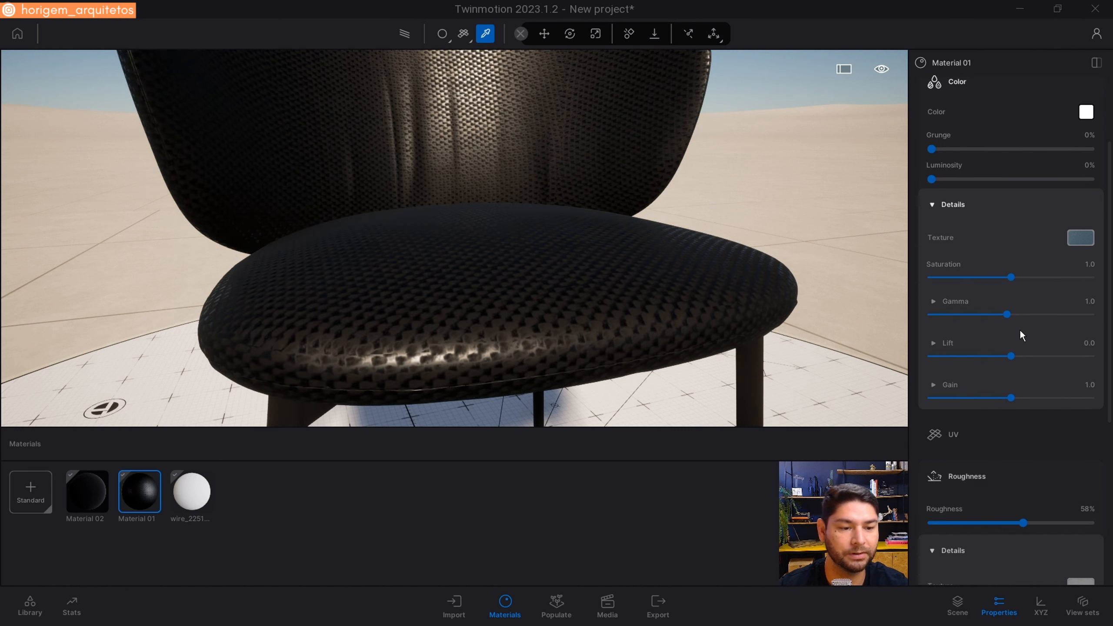
{"action": "left_click_drag", "start_coordinate": [1021, 323], "coordinate": [986, 325]}
{"action": "right_click_drag", "start_coordinate": [639, 254], "coordinate": [680, 273]}
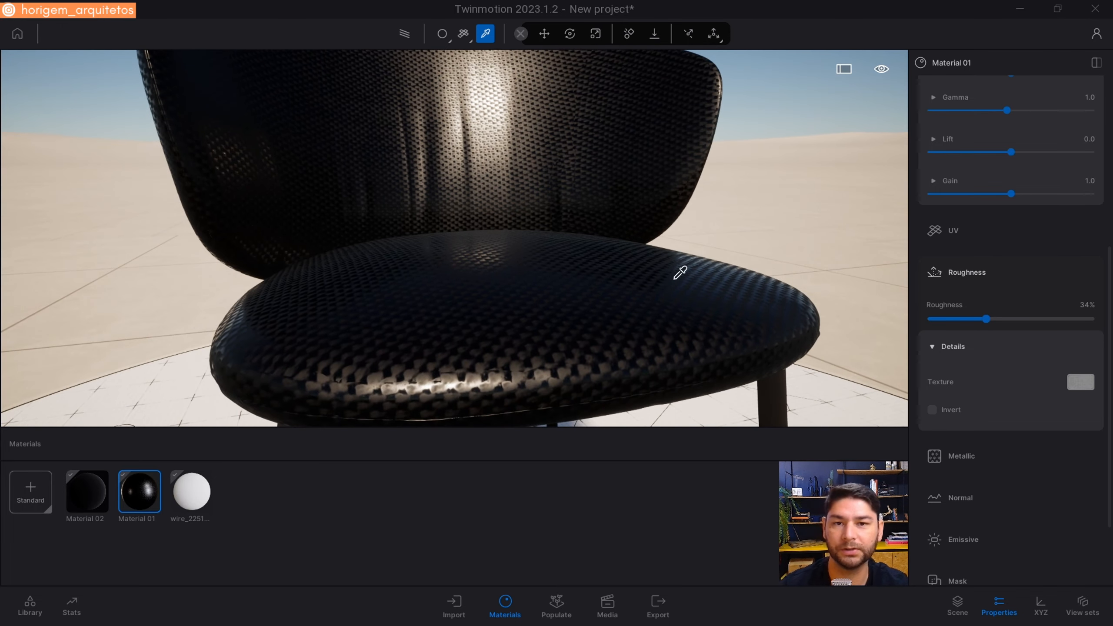
Raise Material 01's roughness to 82% for a matte fabric and inspect the seat and backrest
{"action": "left_click_drag", "start_coordinate": [986, 319], "coordinate": [1064, 315]}
{"action": "scroll", "coordinate": [642, 247], "scroll_direction": "down", "scroll_amount": 5}
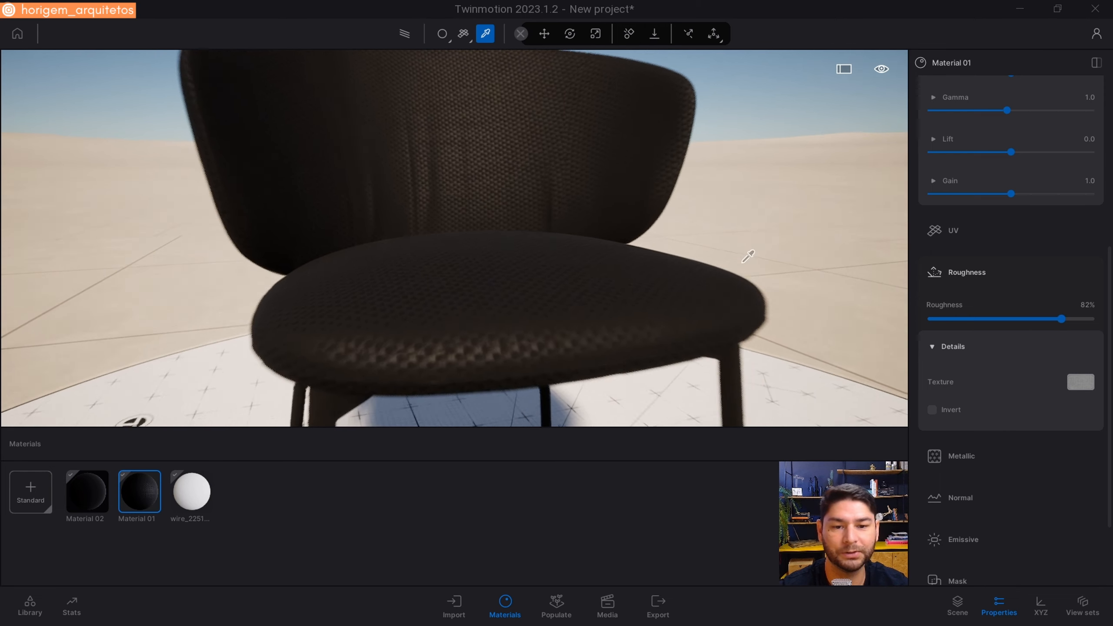
{"action": "scroll", "coordinate": [641, 247], "scroll_direction": "up", "scroll_amount": 5}
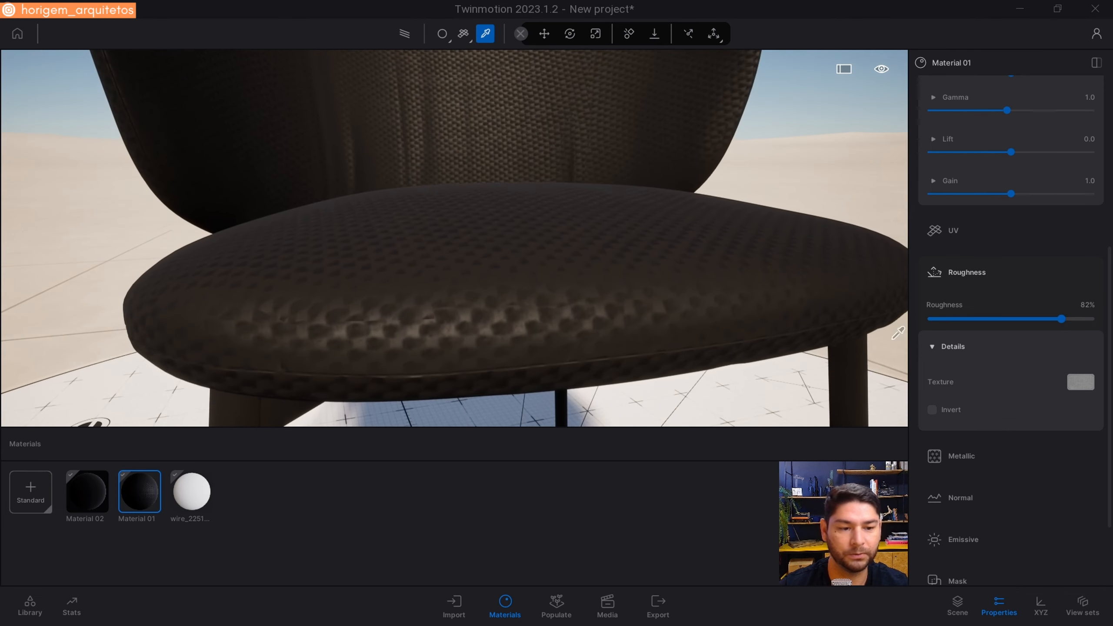
Load the NormalMap_Tecido image from the maps folder as Material 01's normal map and check the relief on the chair
{"action": "left_click", "coordinate": [978, 274]}
{"action": "left_click", "coordinate": [972, 392]}
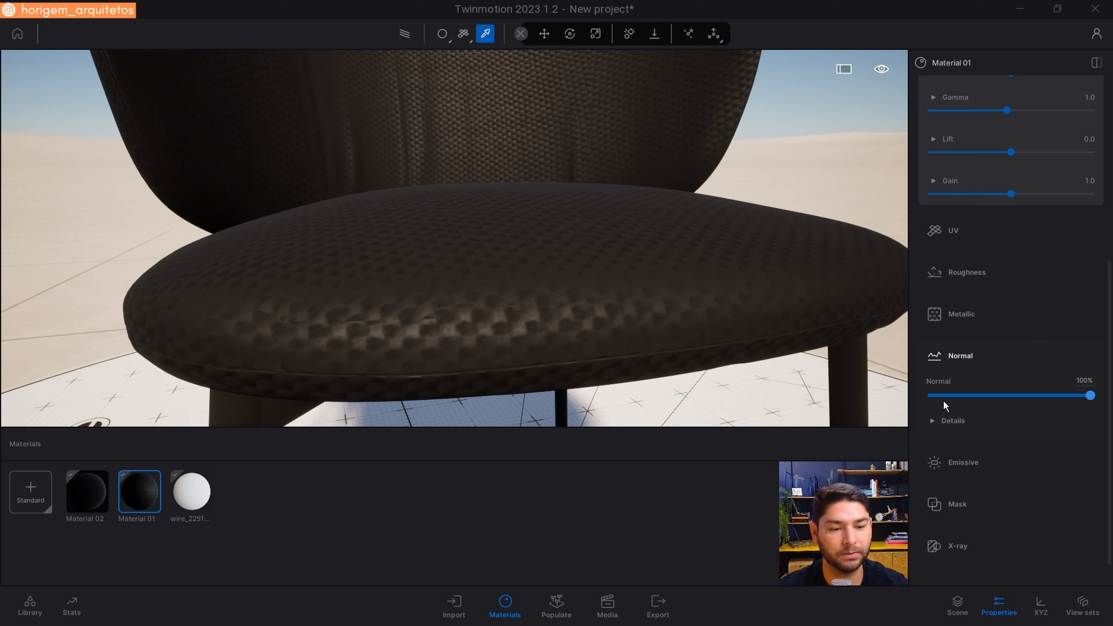
{"action": "left_click", "coordinate": [925, 422]}
{"action": "left_click", "coordinate": [1073, 454]}
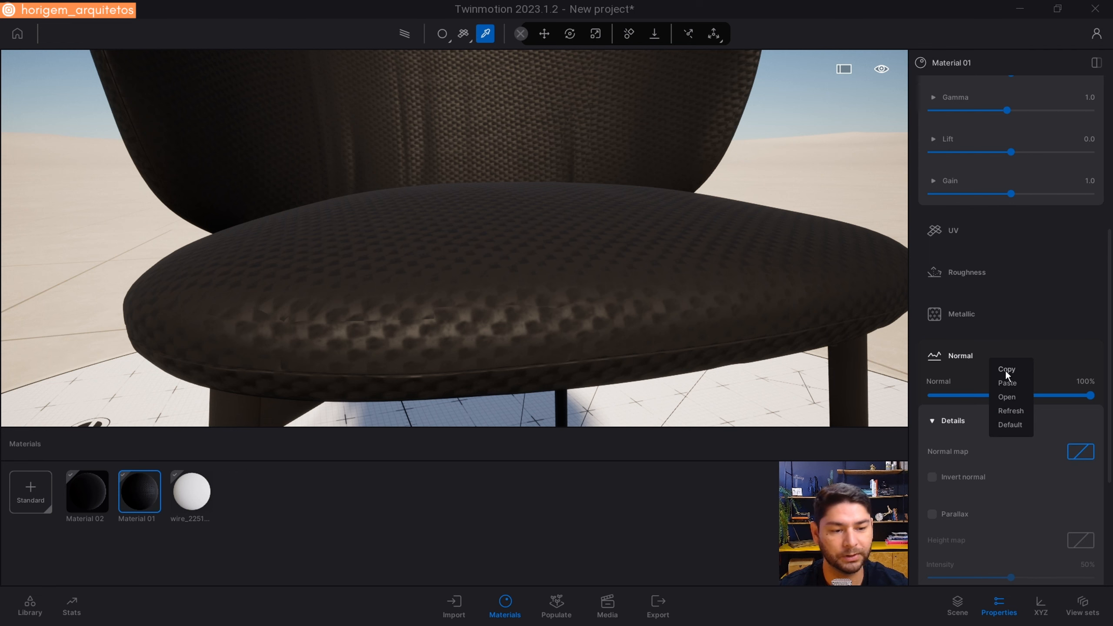
{"action": "left_click", "coordinate": [1007, 397]}
{"action": "scroll", "coordinate": [526, 212], "scroll_direction": "down", "scroll_amount": 2}
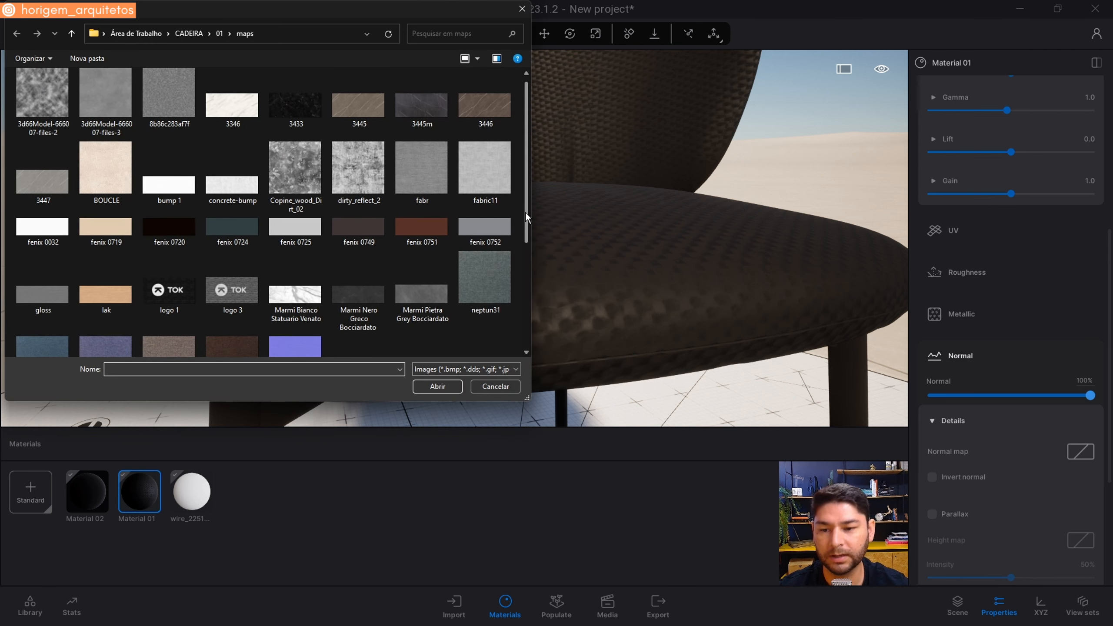
{"action": "left_click_drag", "start_coordinate": [521, 230], "coordinate": [535, 179]}
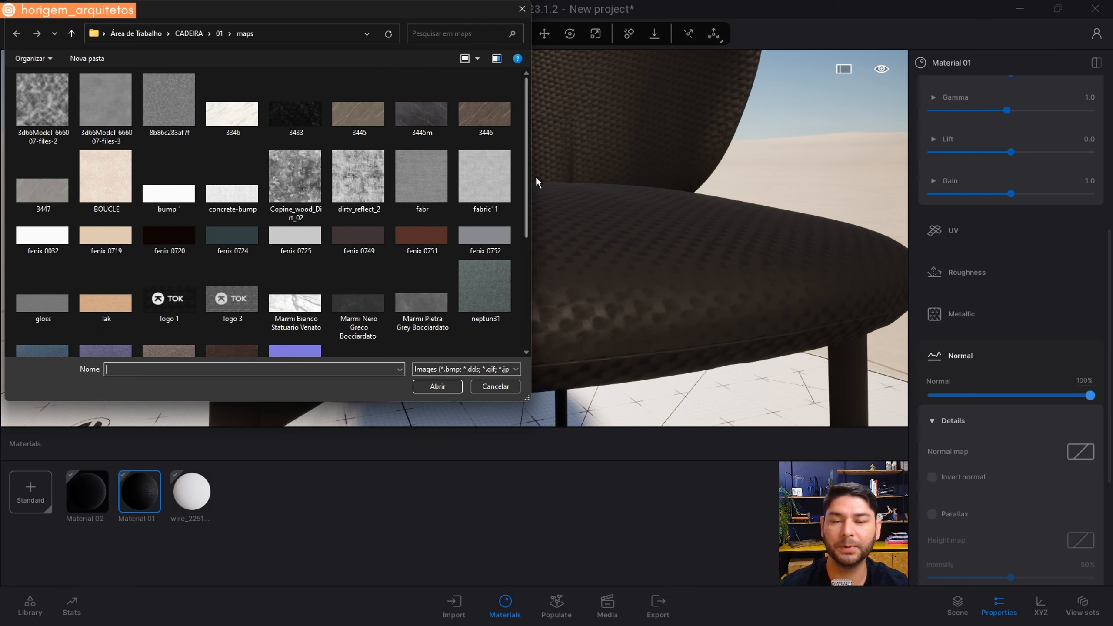
{"action": "scroll", "coordinate": [393, 168], "scroll_direction": "down", "scroll_amount": 4}
{"action": "left_click", "coordinate": [286, 193]}
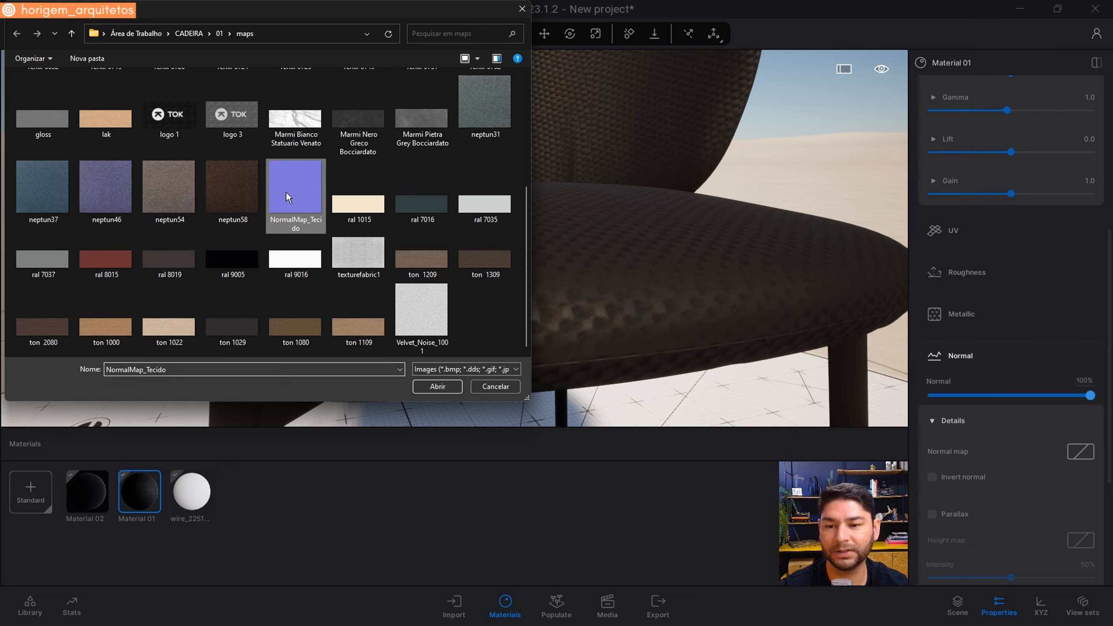
{"action": "left_click", "coordinate": [443, 385]}
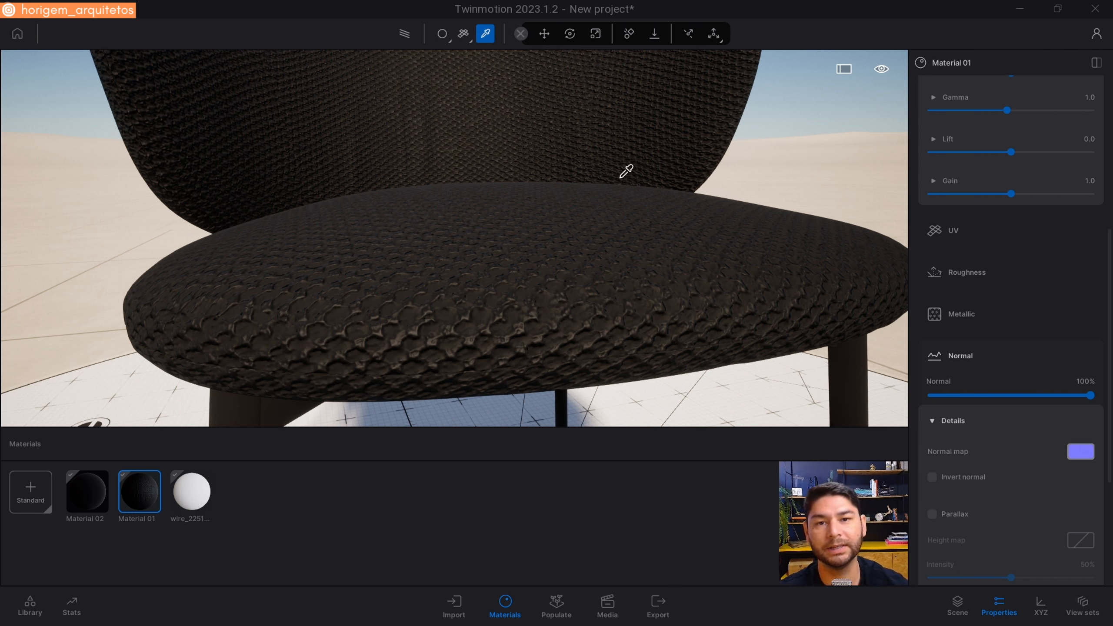
{"action": "scroll", "coordinate": [626, 171], "scroll_direction": "down", "scroll_amount": 5}
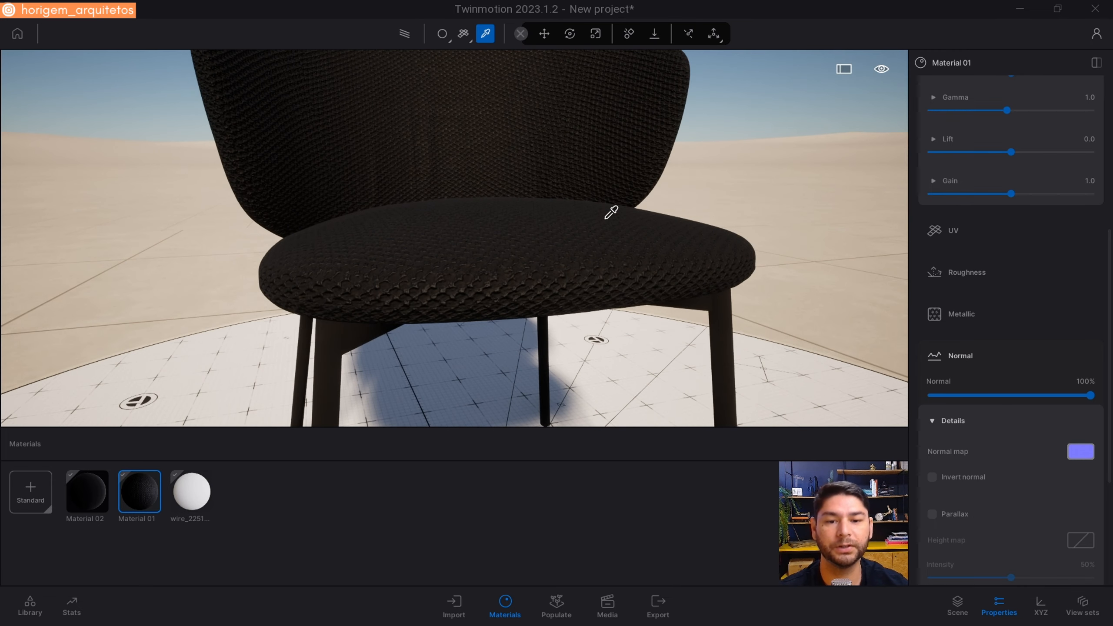
{"action": "right_click_drag", "start_coordinate": [595, 240], "coordinate": [500, 271]}
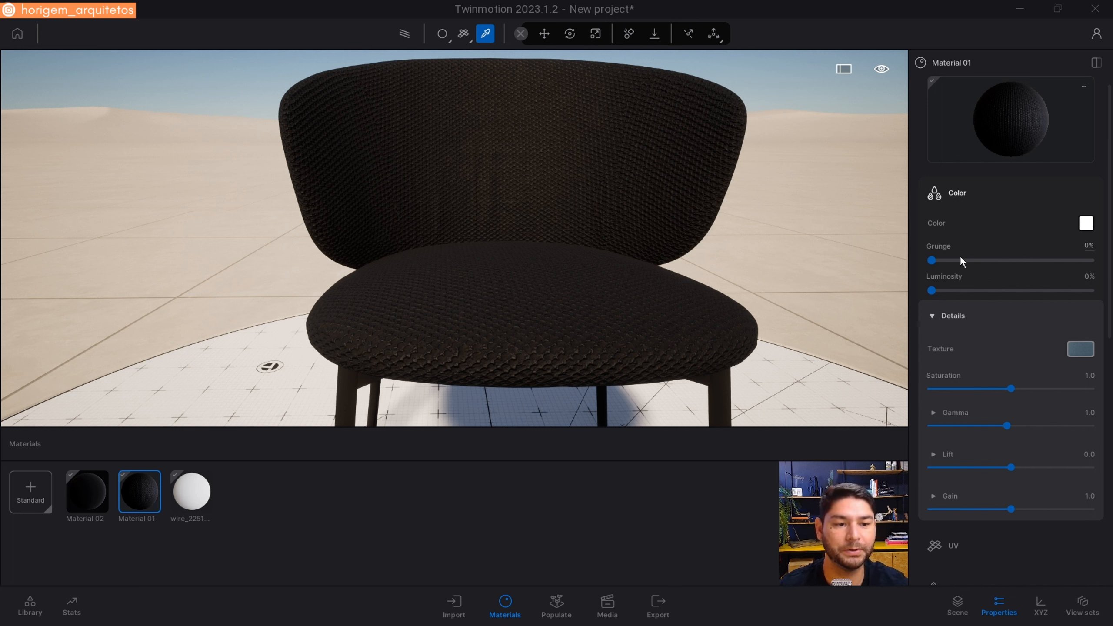
Preview Material 01's normal map image and the texture used for its color
{"action": "scroll", "coordinate": [1052, 355], "scroll_direction": "down", "scroll_amount": 8}
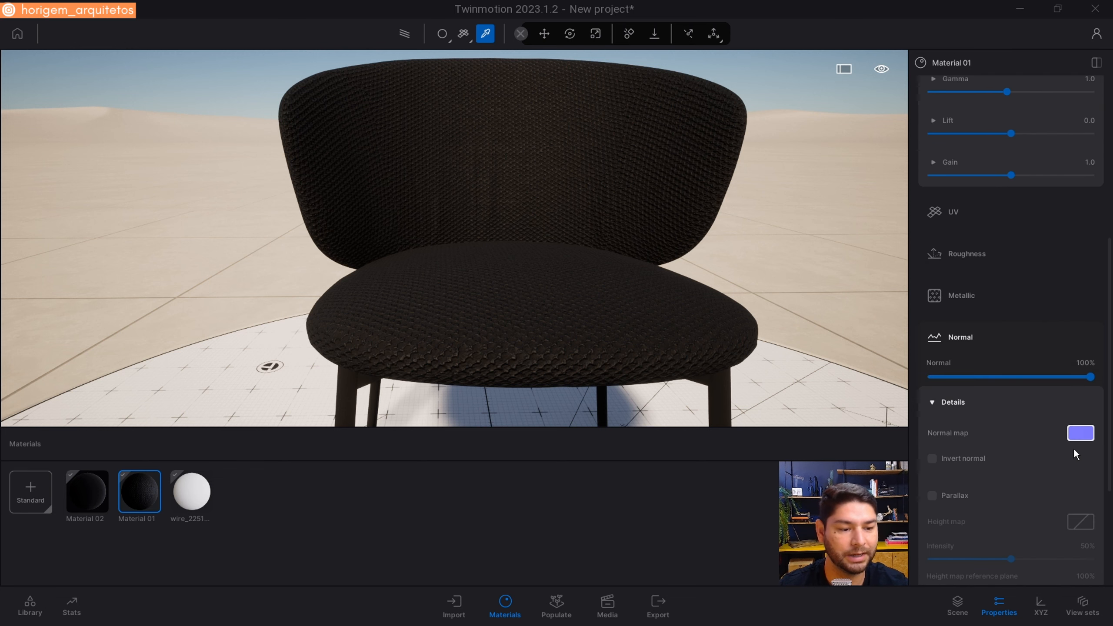
{"action": "left_click", "coordinate": [1082, 433]}
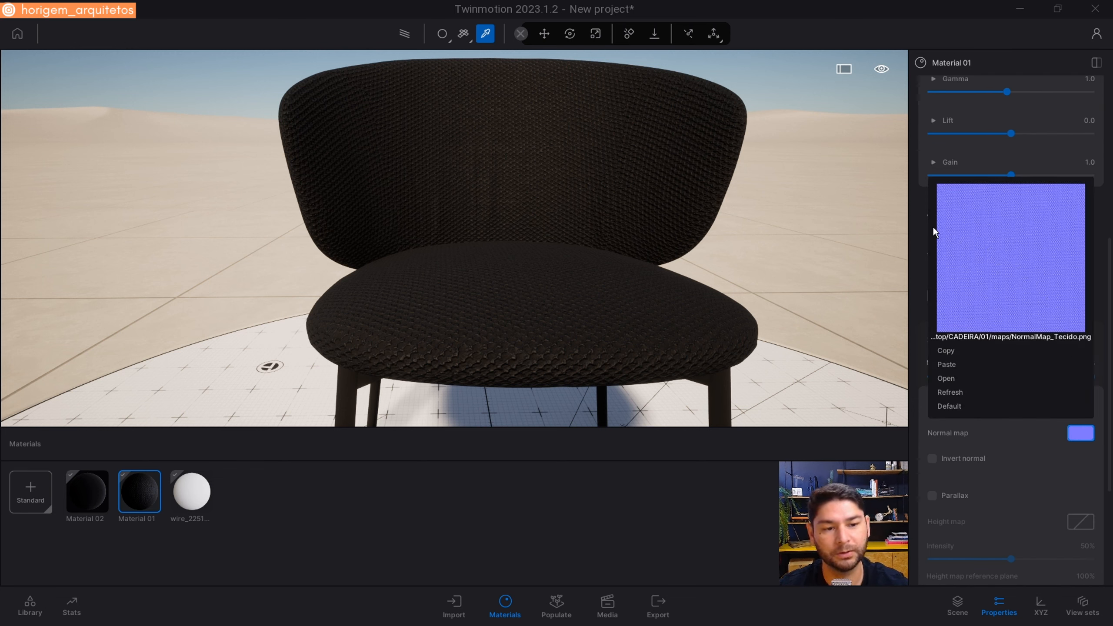
{"action": "scroll", "coordinate": [1110, 384], "scroll_direction": "up", "scroll_amount": 8}
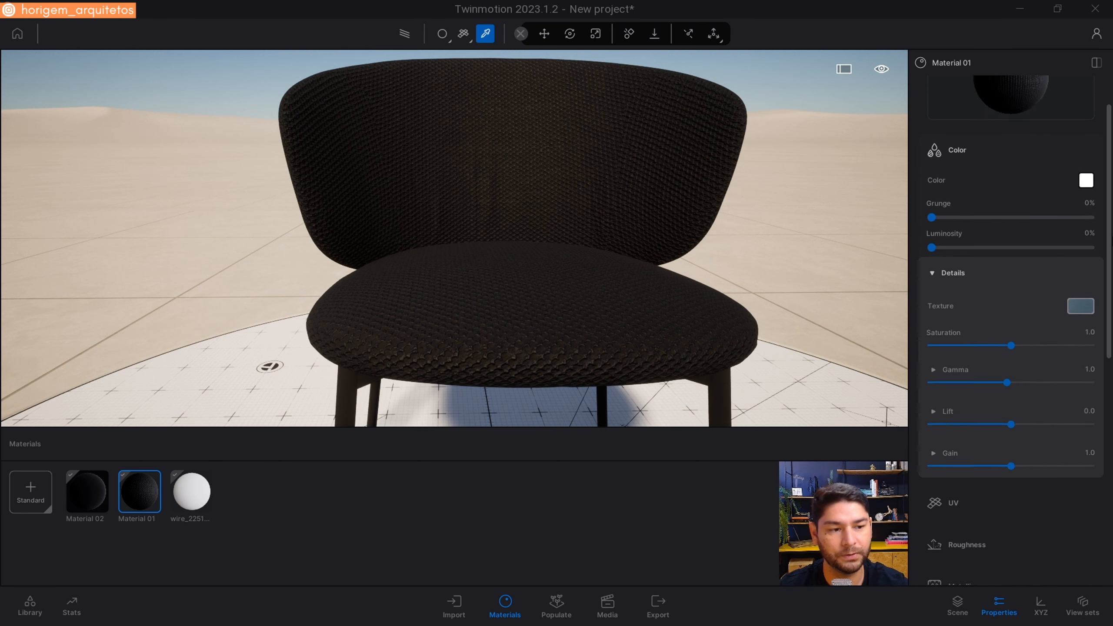
{"action": "left_click", "coordinate": [1080, 349]}
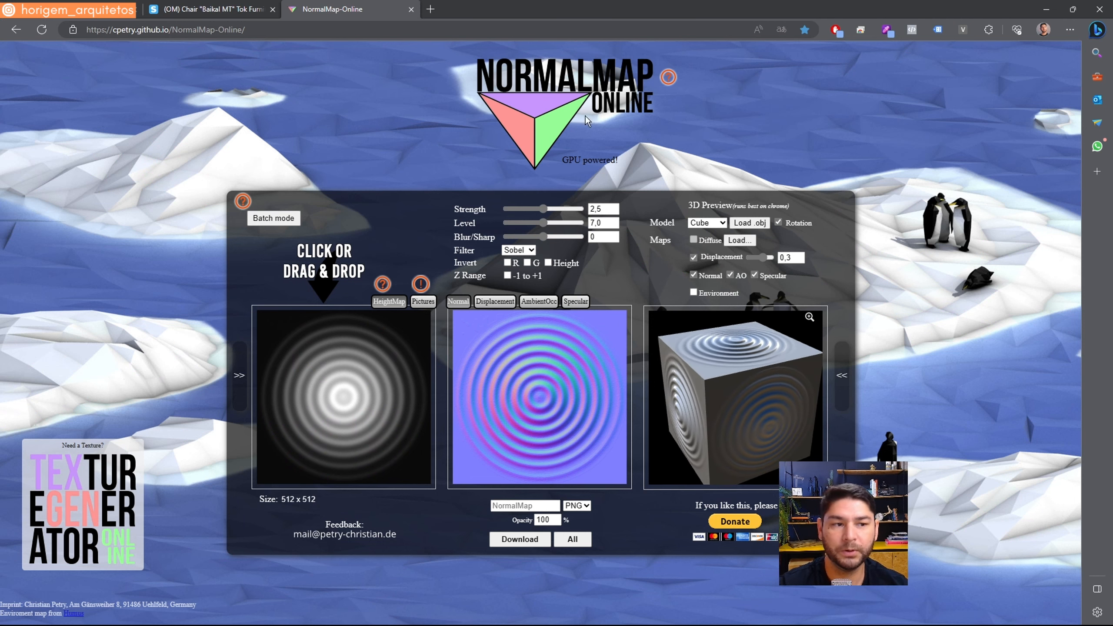
In the NormalMap-Online website, load the fabr image from the maps folder as the height map
{"action": "left_click", "coordinate": [348, 398]}
{"action": "double_click", "coordinate": [151, 142]}
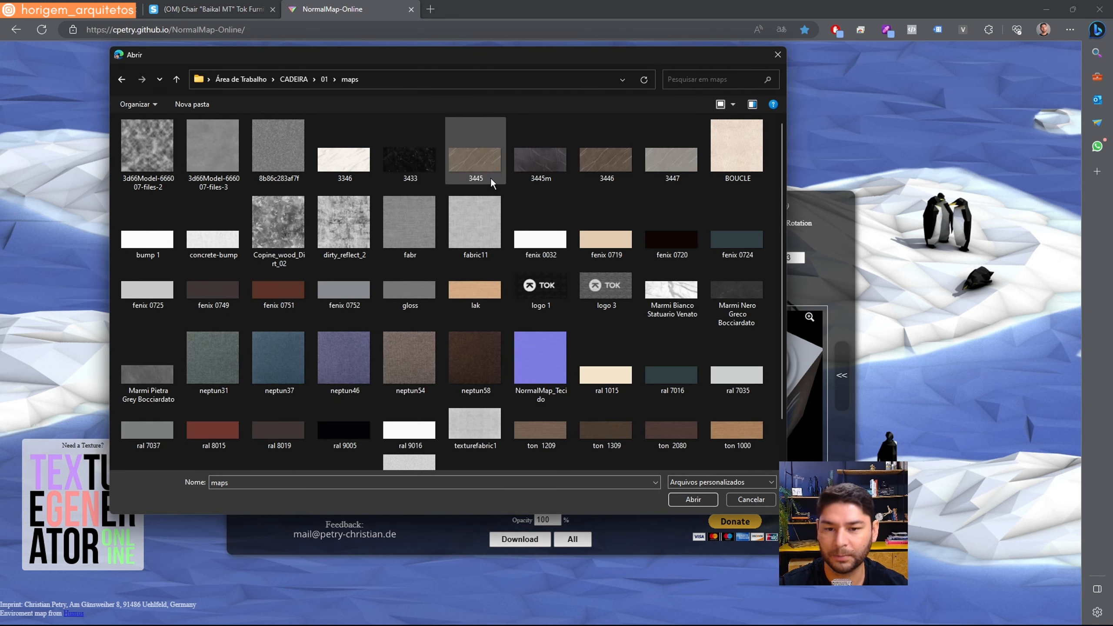
{"action": "left_click", "coordinate": [466, 231]}
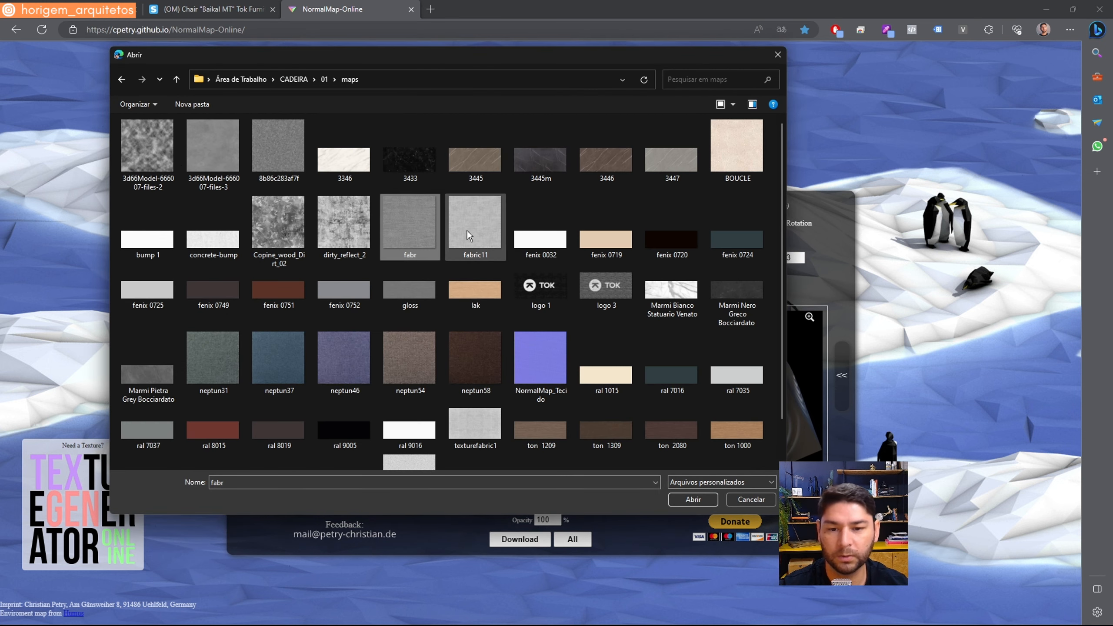
{"action": "left_click", "coordinate": [423, 225]}
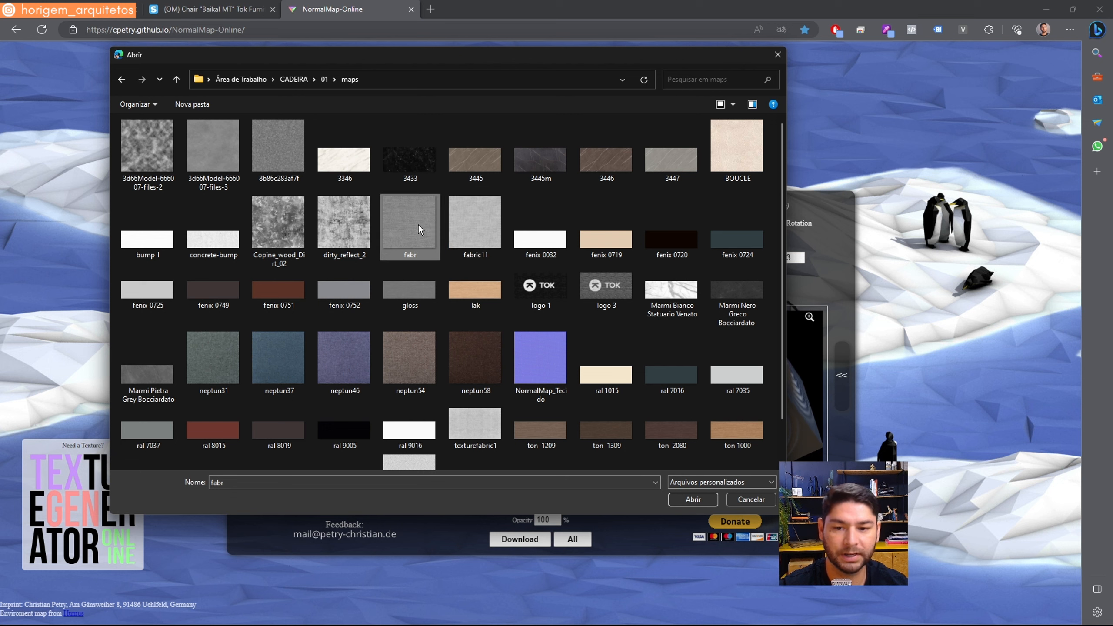
{"action": "left_click", "coordinate": [705, 499]}
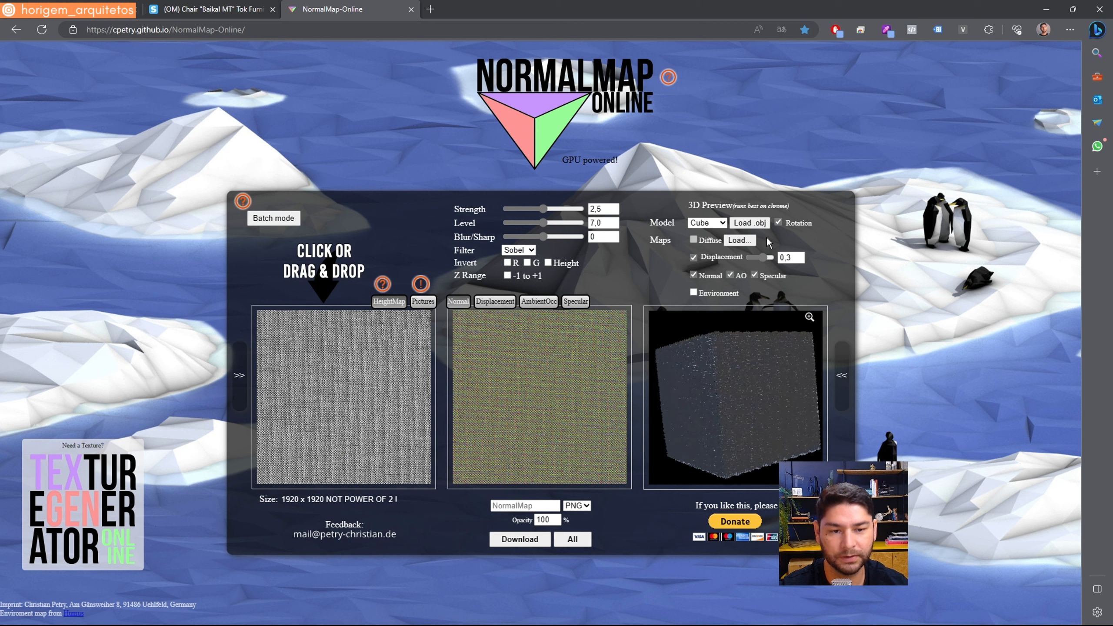
Stop the rotation of the 3D preview and change its model to Plane
{"action": "left_click", "coordinate": [778, 222]}
{"action": "left_click_drag", "start_coordinate": [759, 320], "coordinate": [729, 369]}
{"action": "left_click", "coordinate": [707, 222]}
{"action": "left_click", "coordinate": [706, 243]}
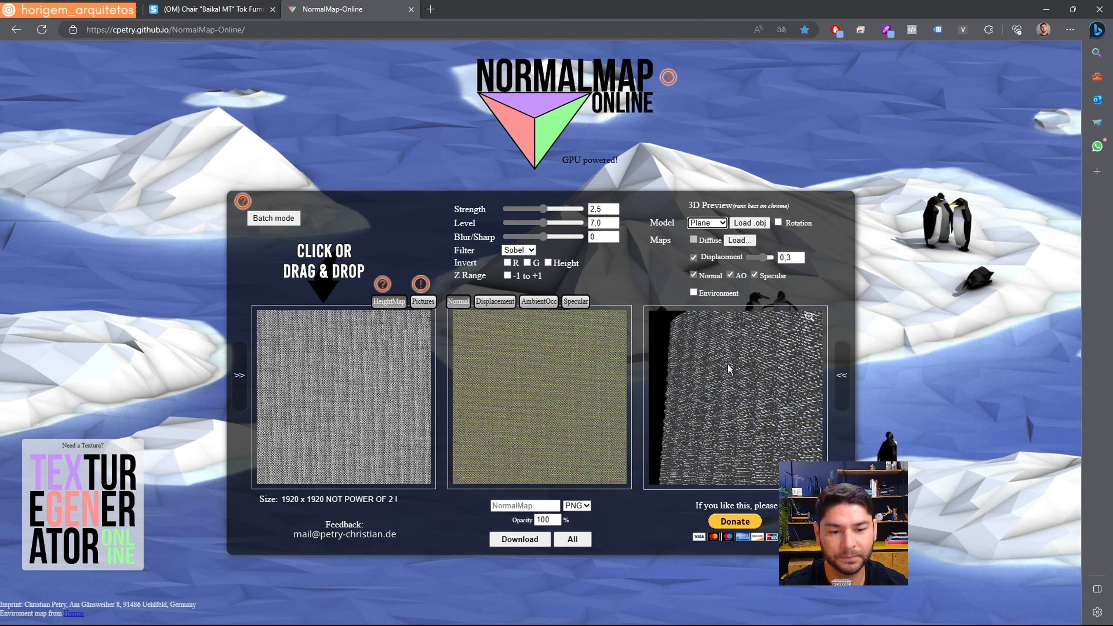
Turn off displacement and ambient occlusion in the 3D preview and inspect the fabric weave
{"action": "left_click", "coordinate": [692, 258]}
{"action": "left_click_drag", "start_coordinate": [735, 344], "coordinate": [750, 303]}
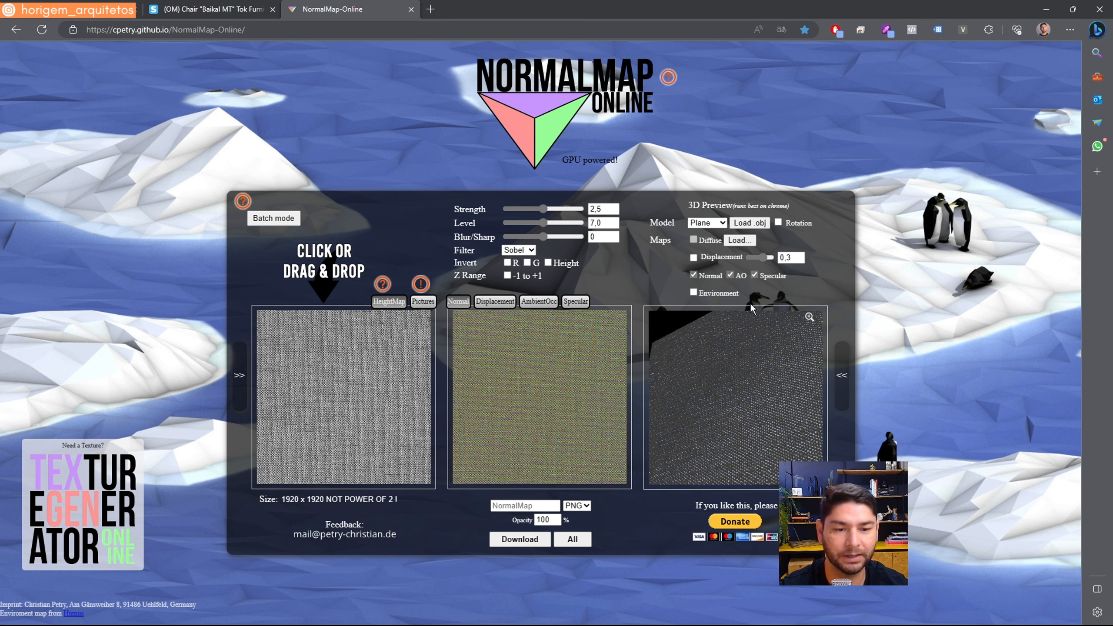
{"action": "left_click", "coordinate": [730, 276]}
{"action": "mouse_move", "coordinate": [736, 362]}
{"action": "left_mouse_down"}
{"action": "mouse_move", "coordinate": [750, 379]}
{"action": "mouse_move", "coordinate": [741, 382]}
{"action": "left_mouse_up"}
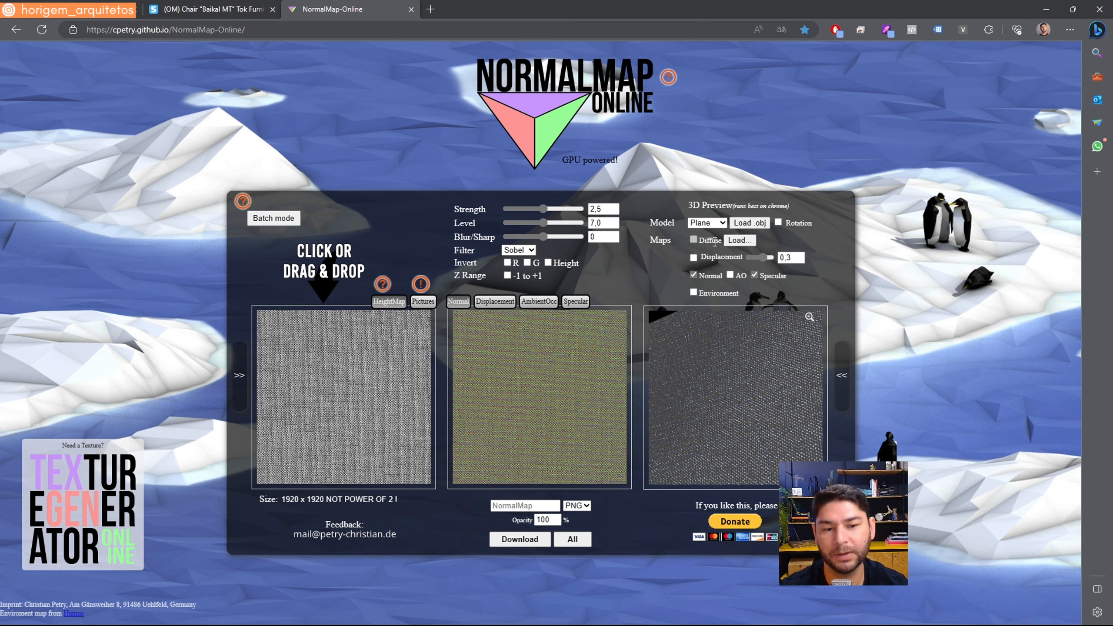
Load the neptun37 image as the diffuse map of the 3D preview and examine the blue fabric up close
{"action": "left_click", "coordinate": [740, 241]}
{"action": "scroll", "coordinate": [639, 356], "scroll_direction": "down", "scroll_amount": 1}
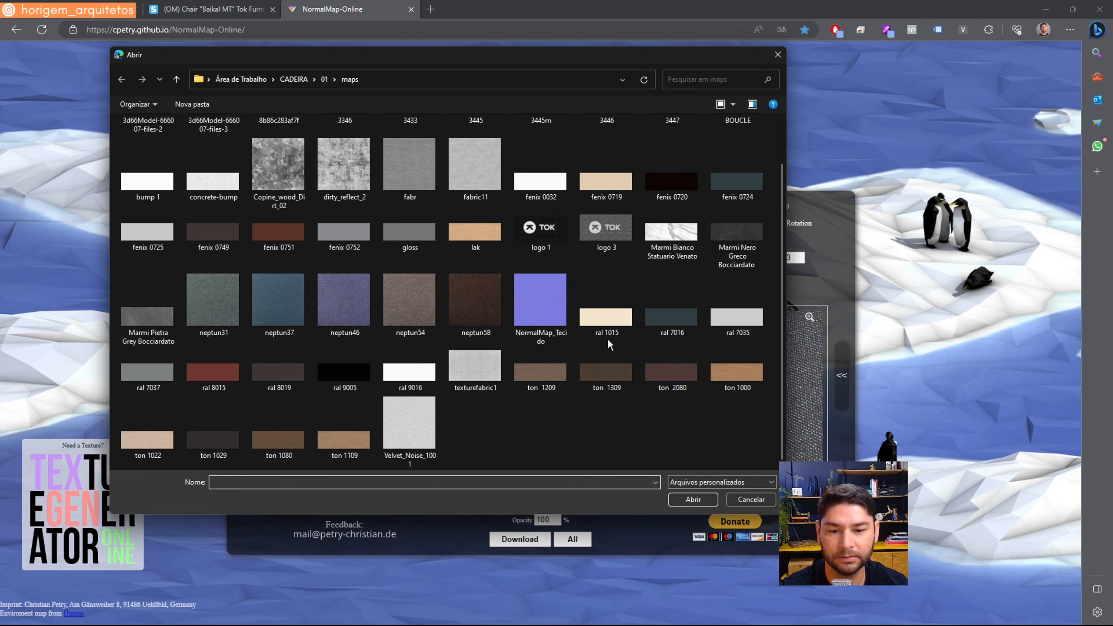
{"action": "left_click", "coordinate": [284, 303]}
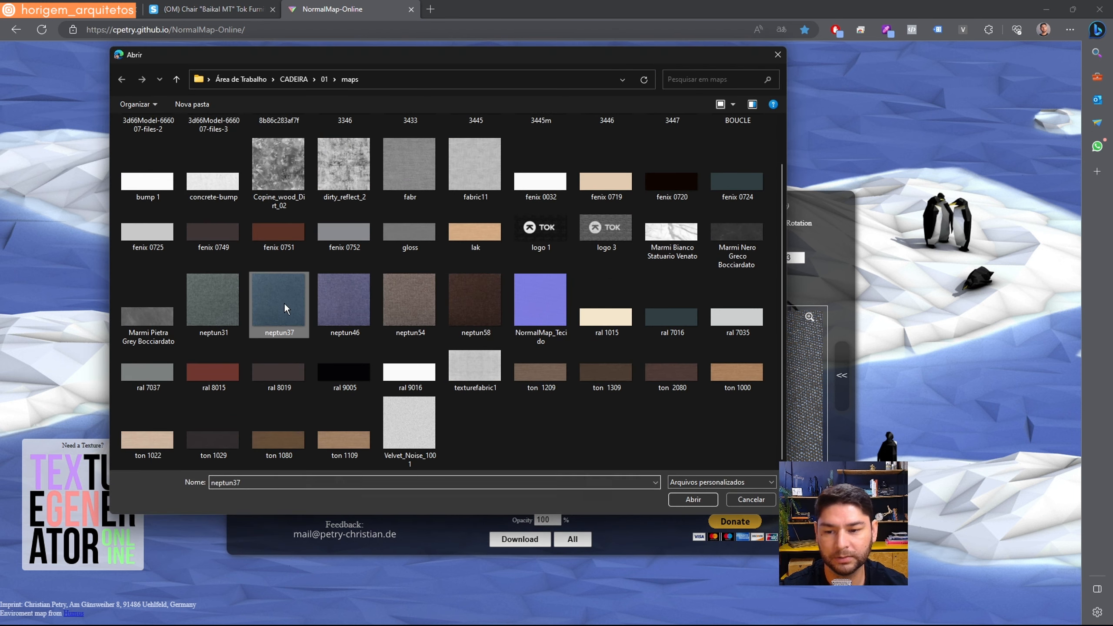
{"action": "left_click", "coordinate": [698, 500]}
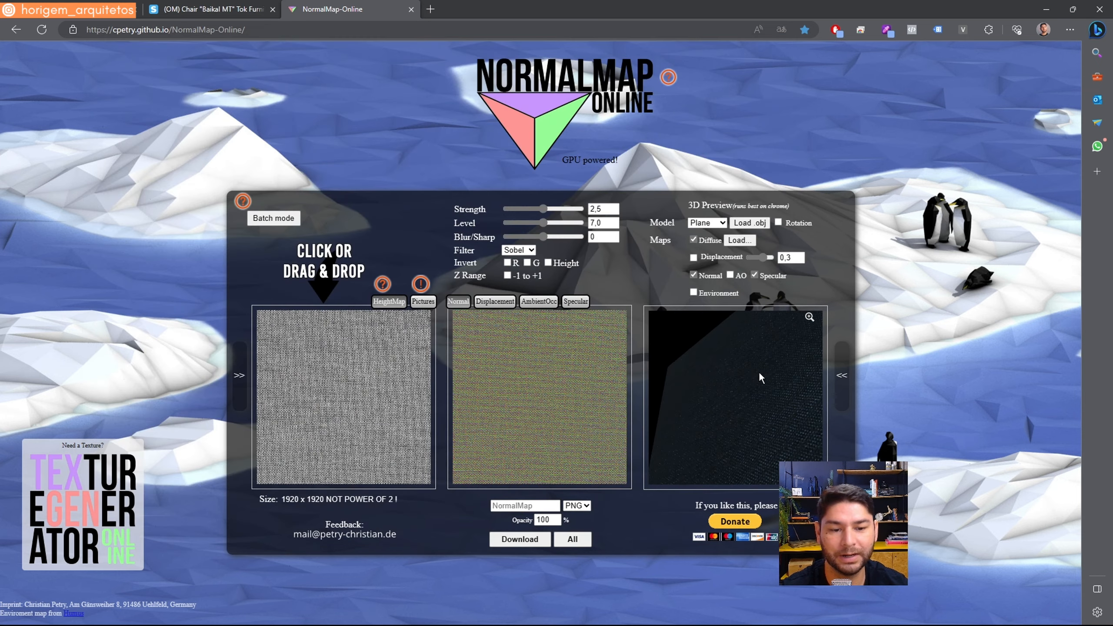
{"action": "scroll", "coordinate": [726, 387], "scroll_direction": "up", "scroll_amount": 3}
{"action": "mouse_move", "coordinate": [728, 390]}
{"action": "left_mouse_down"}
{"action": "mouse_move", "coordinate": [712, 386]}
{"action": "mouse_move", "coordinate": [724, 391]}
{"action": "left_mouse_up"}
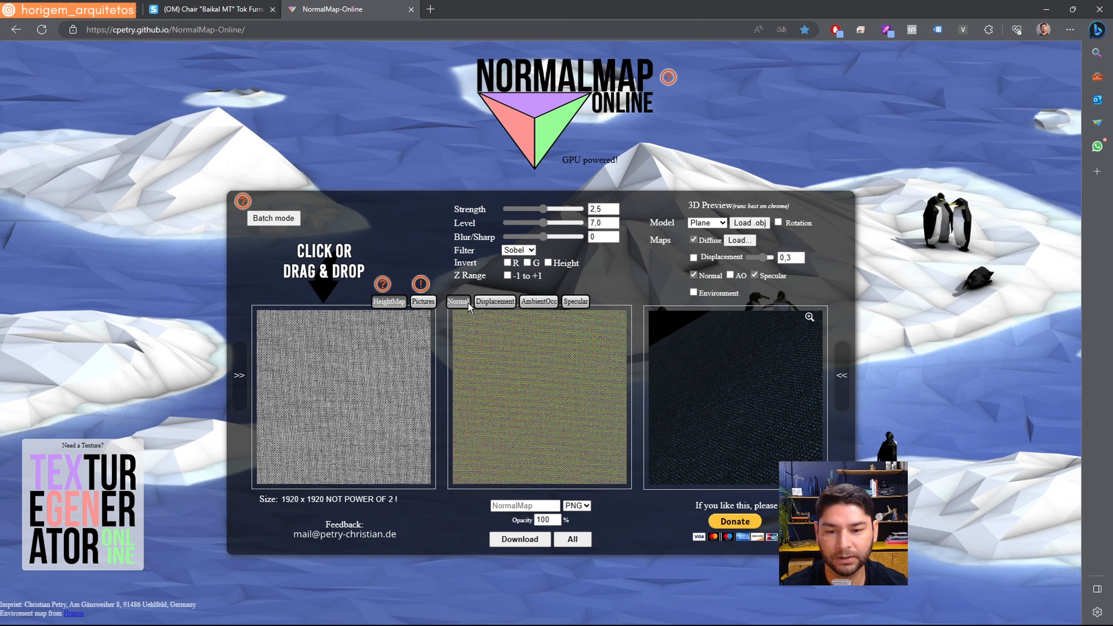
Set the normal map to strength 2.77, level 10 and blur/sharp 5, and download it as the PNG "NormalMap- Tecido"
{"action": "mouse_move", "coordinate": [544, 224]}
{"action": "left_mouse_down"}
{"action": "mouse_move", "coordinate": [581, 231]}
{"action": "mouse_move", "coordinate": [525, 206]}
{"action": "mouse_move", "coordinate": [577, 215]}
{"action": "mouse_move", "coordinate": [511, 213]}
{"action": "mouse_move", "coordinate": [586, 224]}
{"action": "mouse_move", "coordinate": [536, 235]}
{"action": "mouse_move", "coordinate": [548, 239]}
{"action": "left_mouse_up"}
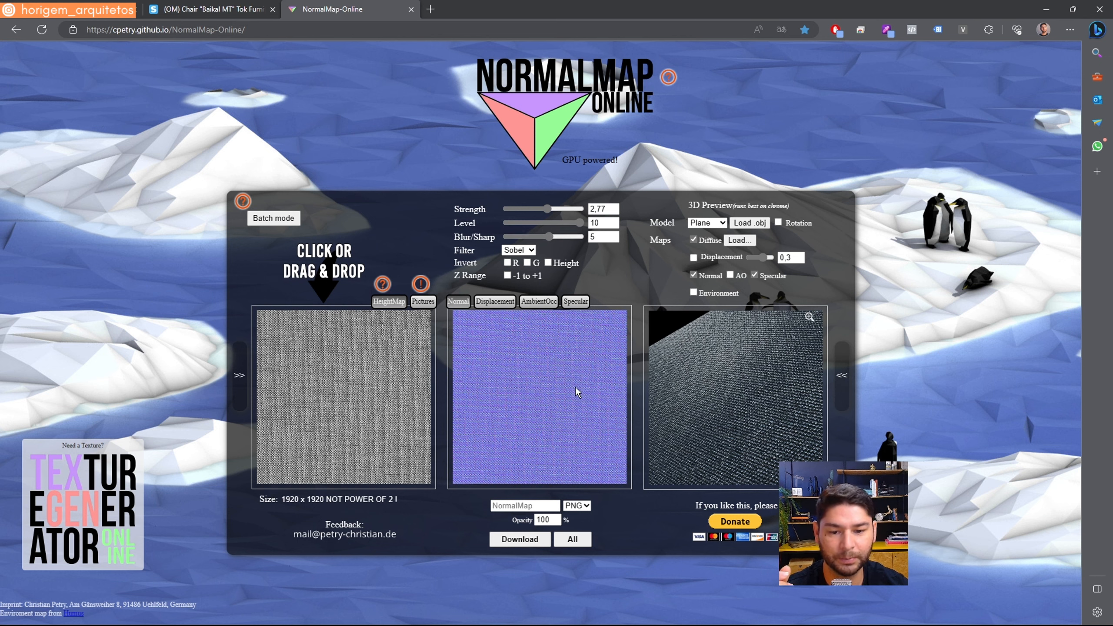
{"action": "left_click", "coordinate": [516, 504]}
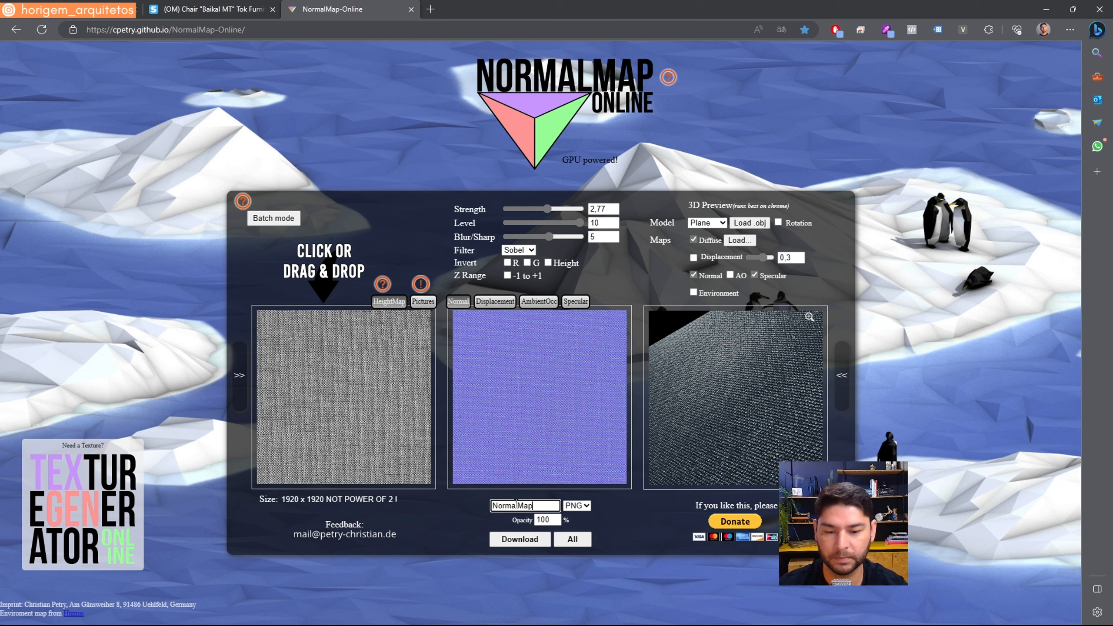
{"action": "type", "text": "- Tecido"}
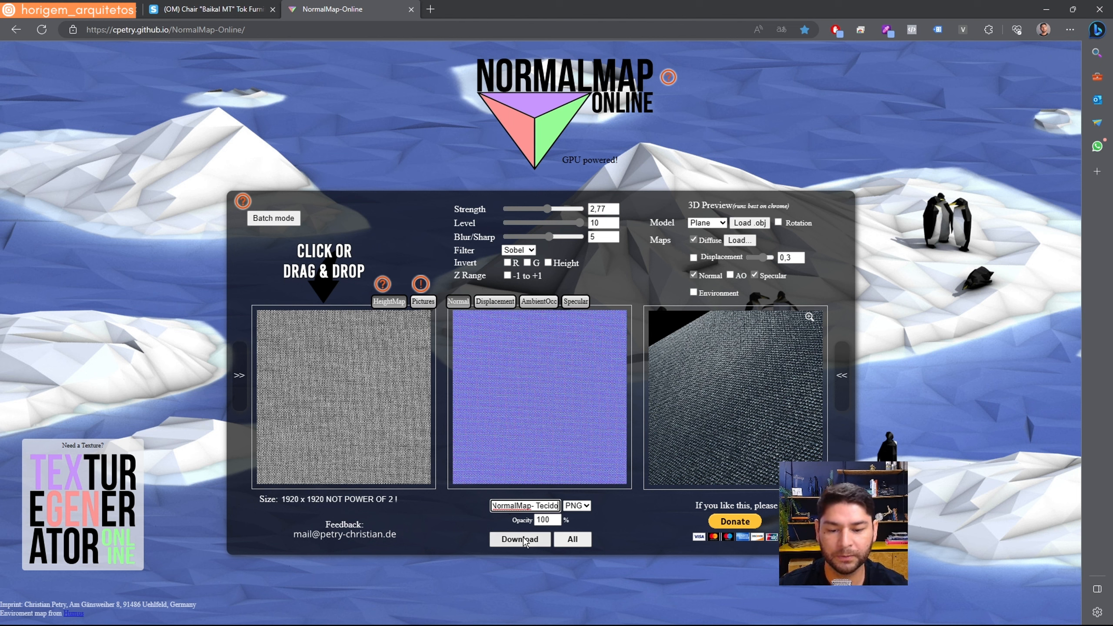
{"action": "left_click", "coordinate": [523, 544]}
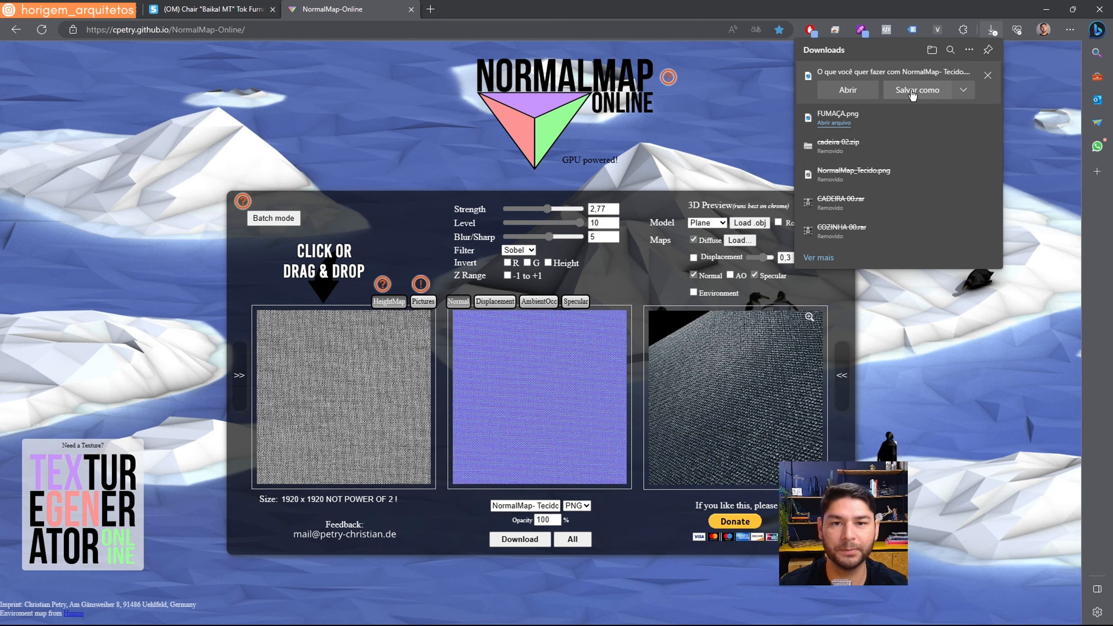
{"action": "left_click", "coordinate": [848, 90]}
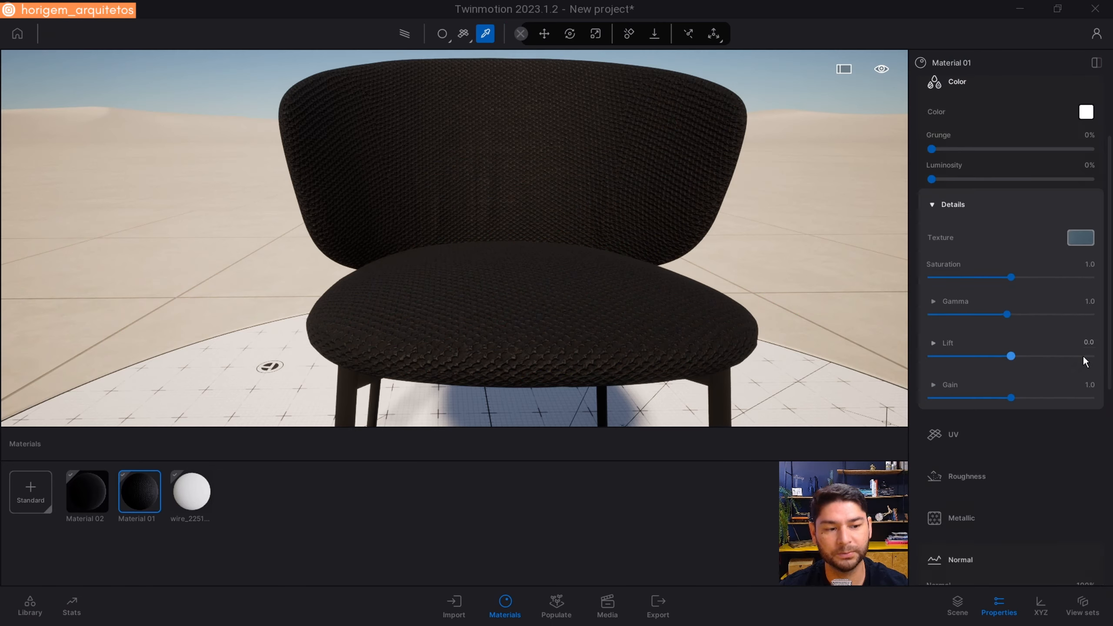
Switch to Twinmotion and toggle Material 01's inverted normal on and off to compare the fabric relief
{"action": "scroll", "coordinate": [1086, 360], "scroll_direction": "down", "scroll_amount": 3}
{"action": "left_click", "coordinate": [1080, 414]}
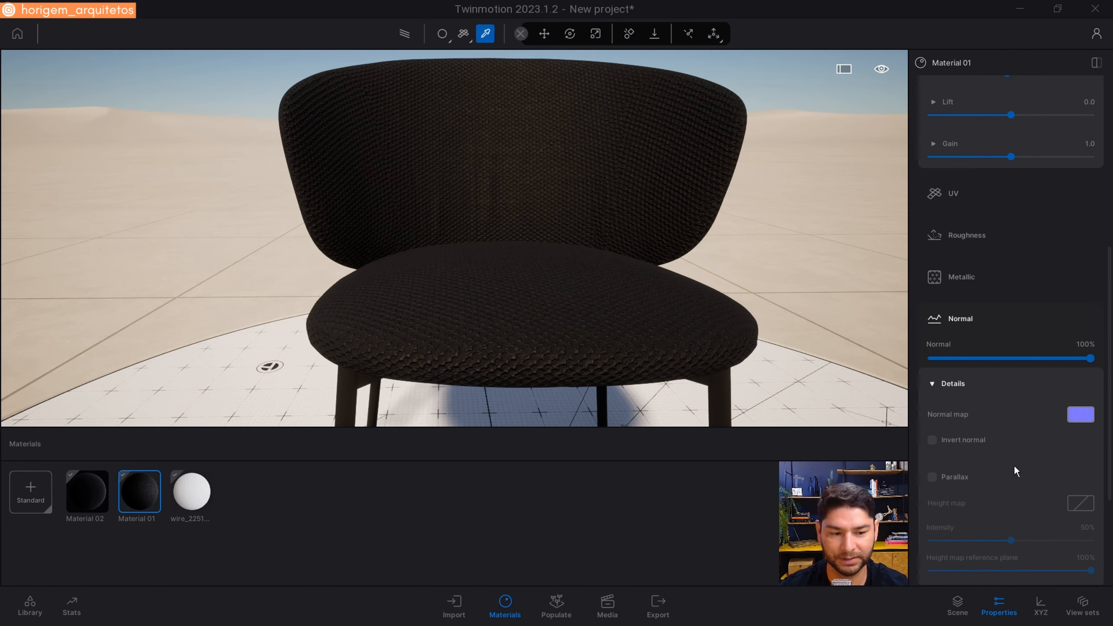
{"action": "left_click", "coordinate": [931, 440]}
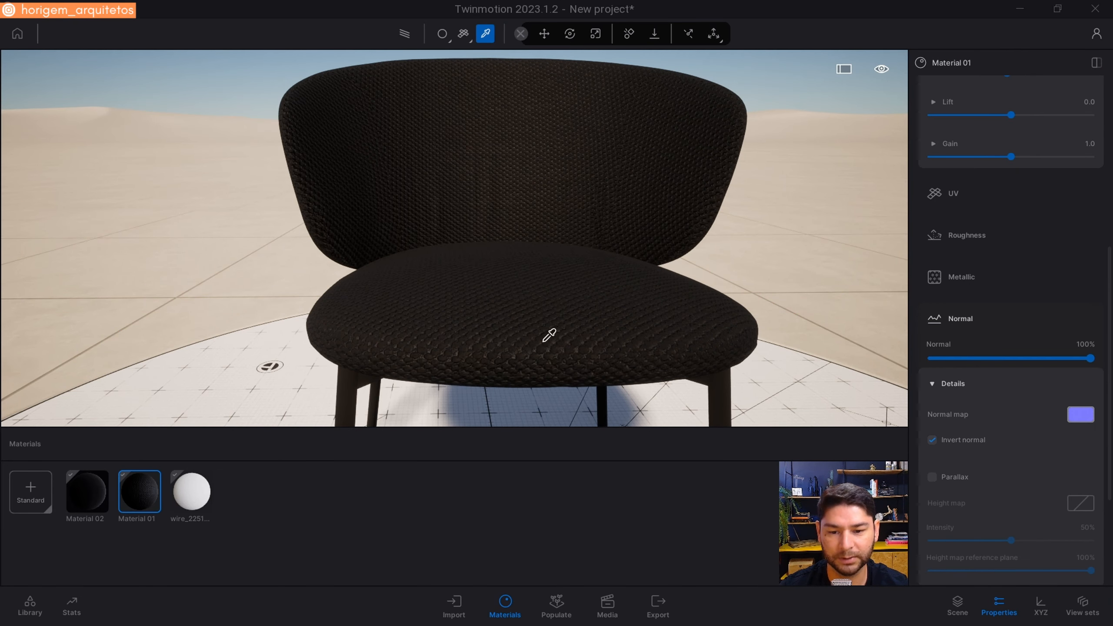
{"action": "scroll", "coordinate": [539, 330], "scroll_direction": "up", "scroll_amount": 2}
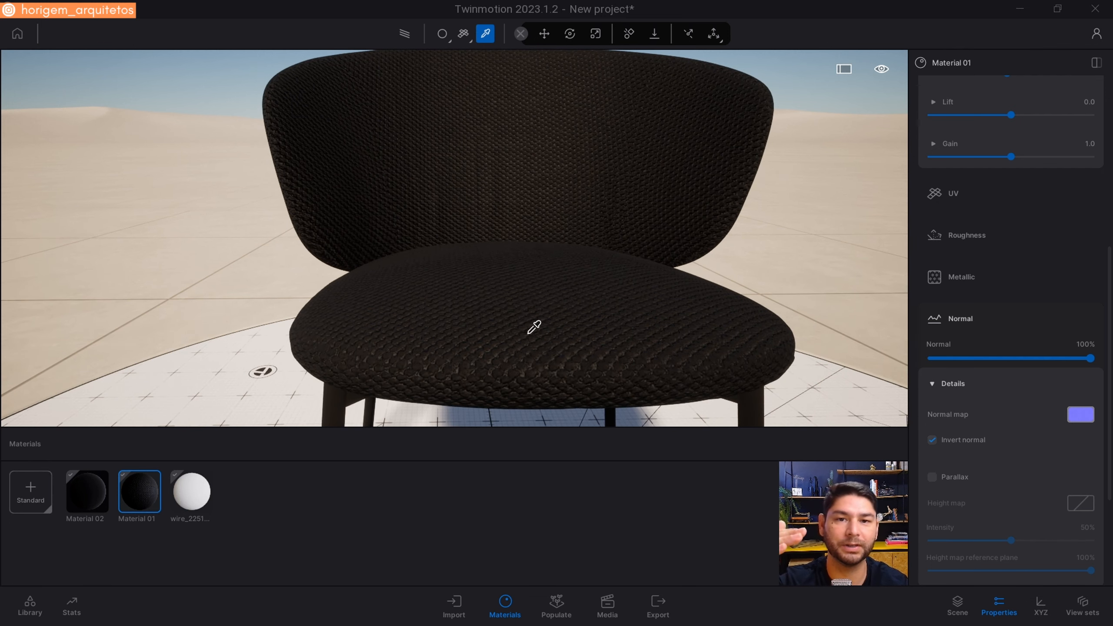
{"action": "left_click", "coordinate": [932, 440]}
{"action": "left_click", "coordinate": [932, 440]}
{"action": "left_click", "coordinate": [932, 440]}
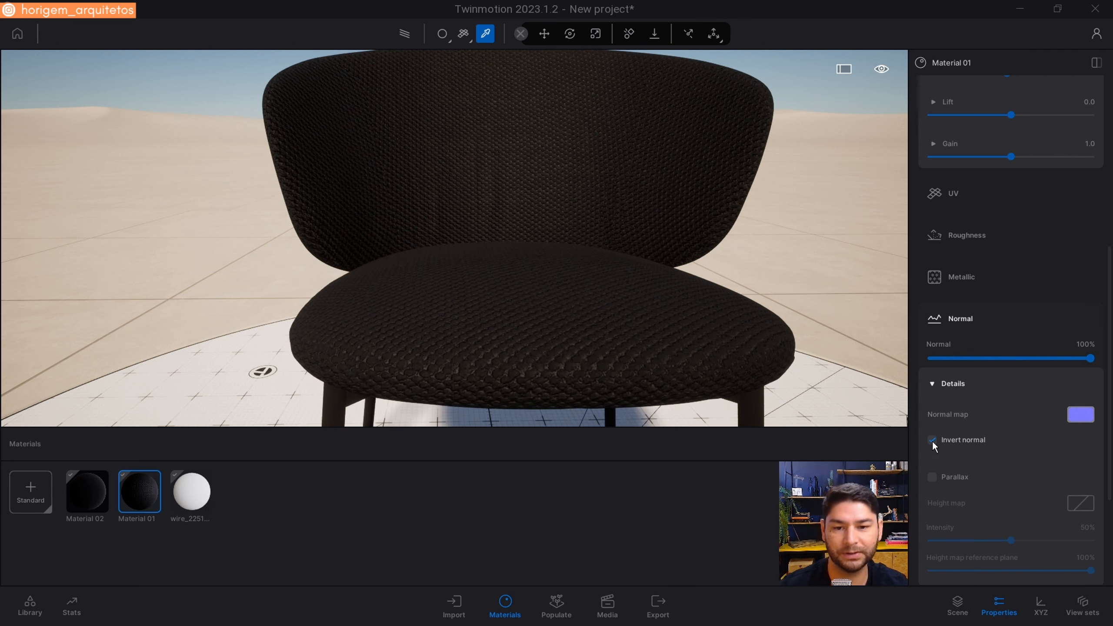
Lower Material 01's normal intensity to 0% for comparison and settle on 70%, checking the seat and backrest
{"action": "right_click_drag", "start_coordinate": [413, 291], "coordinate": [488, 299]}
{"action": "key", "text": "q"}
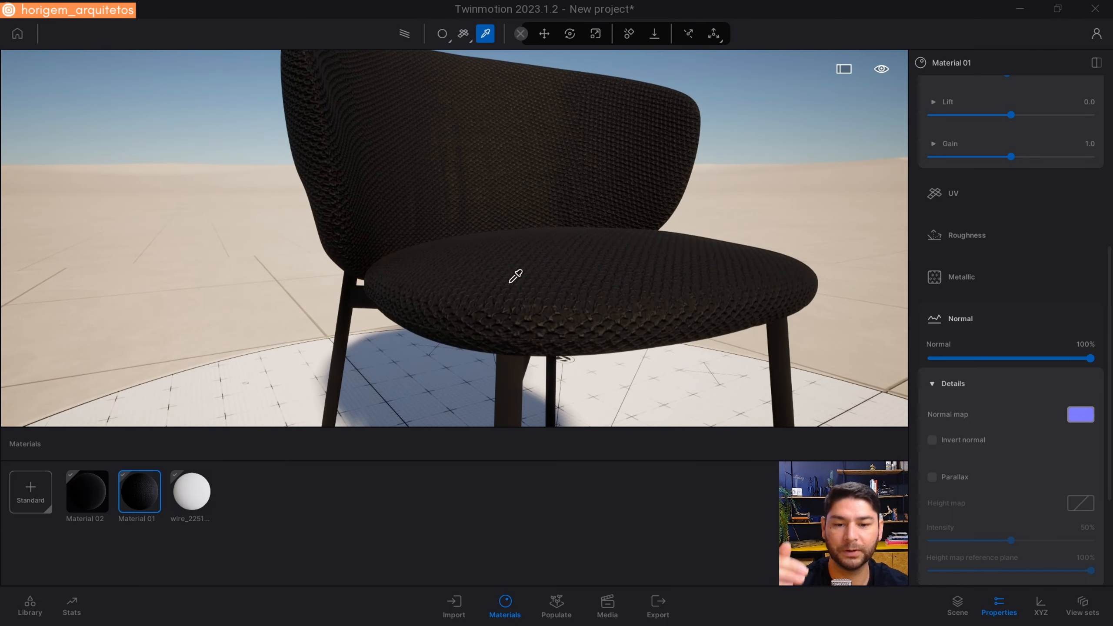
{"action": "scroll", "coordinate": [574, 265], "scroll_direction": "down", "scroll_amount": 1}
{"action": "key", "text": "s"}
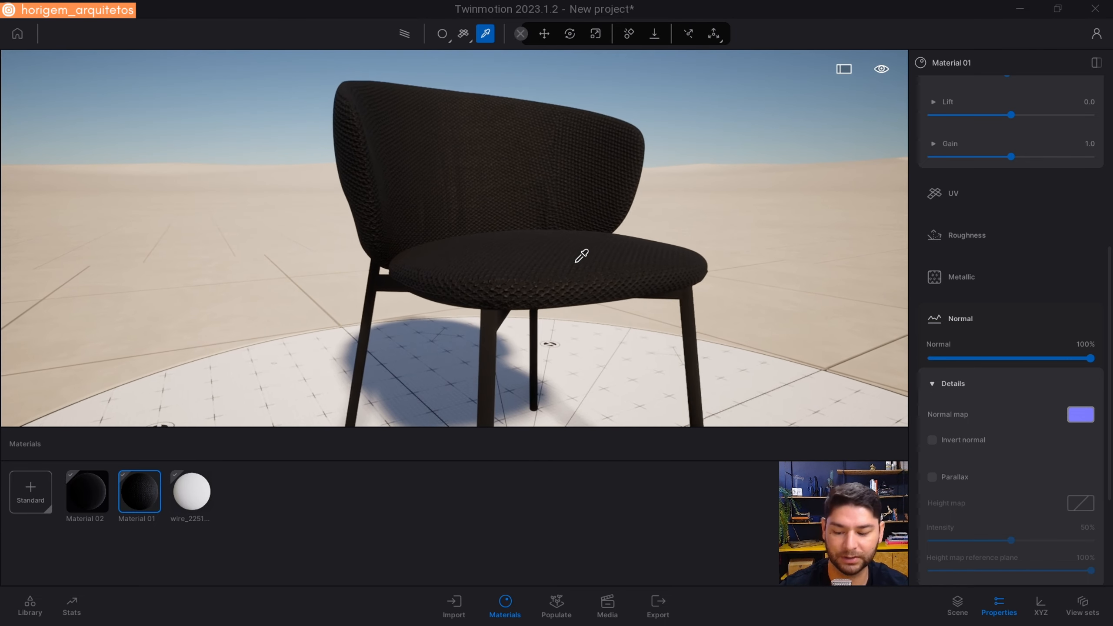
{"action": "key", "text": "e"}
{"action": "key", "text": "q"}
{"action": "left_click_drag", "start_coordinate": [1090, 359], "coordinate": [667, 374]}
{"action": "key", "text": "w"}
{"action": "key", "text": "q"}
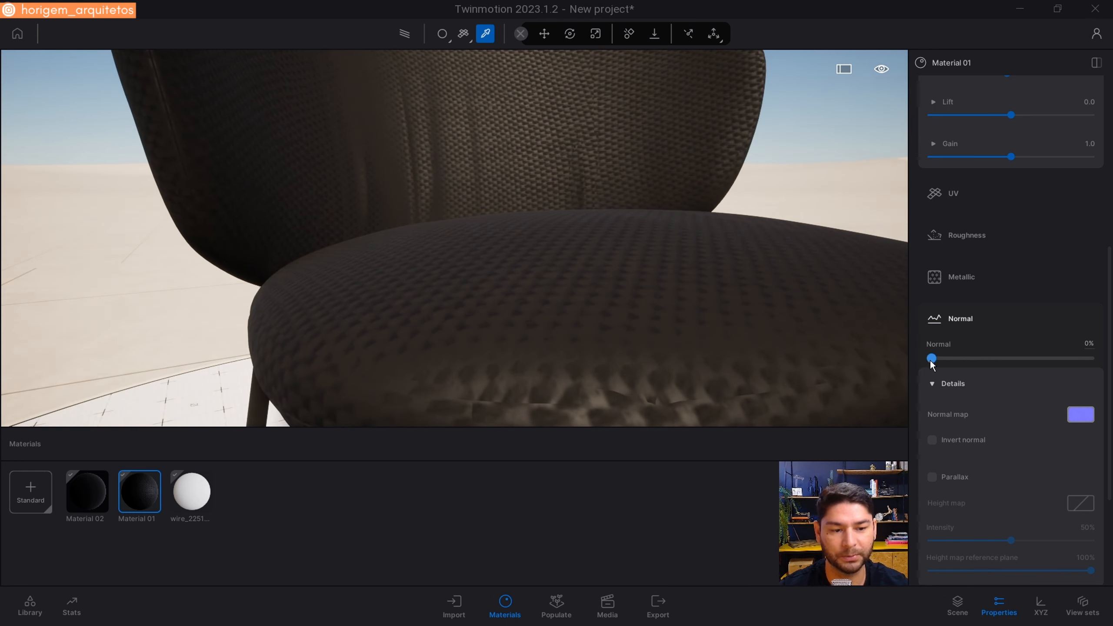
{"action": "left_click_drag", "start_coordinate": [932, 359], "coordinate": [1043, 384]}
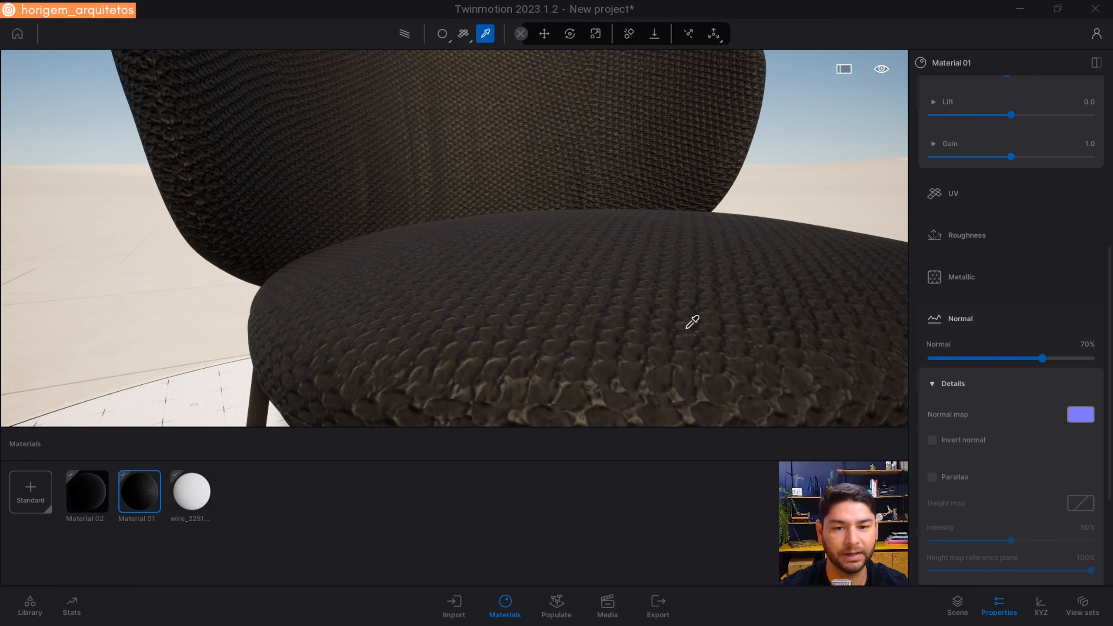
{"action": "key", "text": "e"}
{"action": "key", "text": "s"}
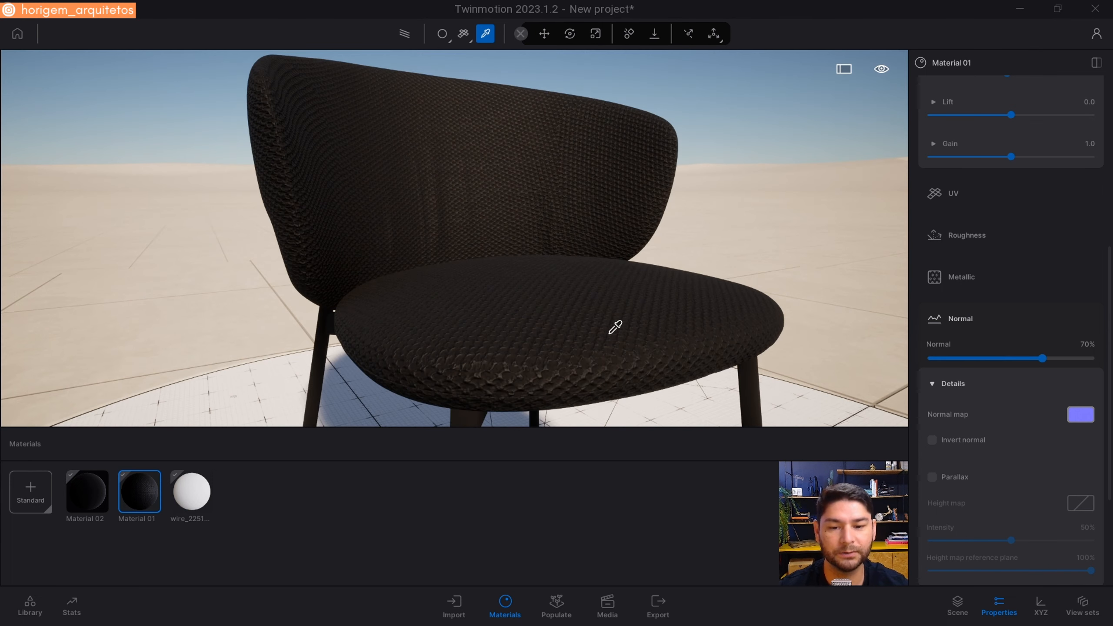
Enable parallax on Material 01, load the fabr image as its height map and adjust the parallax intensity
{"action": "scroll", "coordinate": [957, 397], "scroll_direction": "down", "scroll_amount": 2}
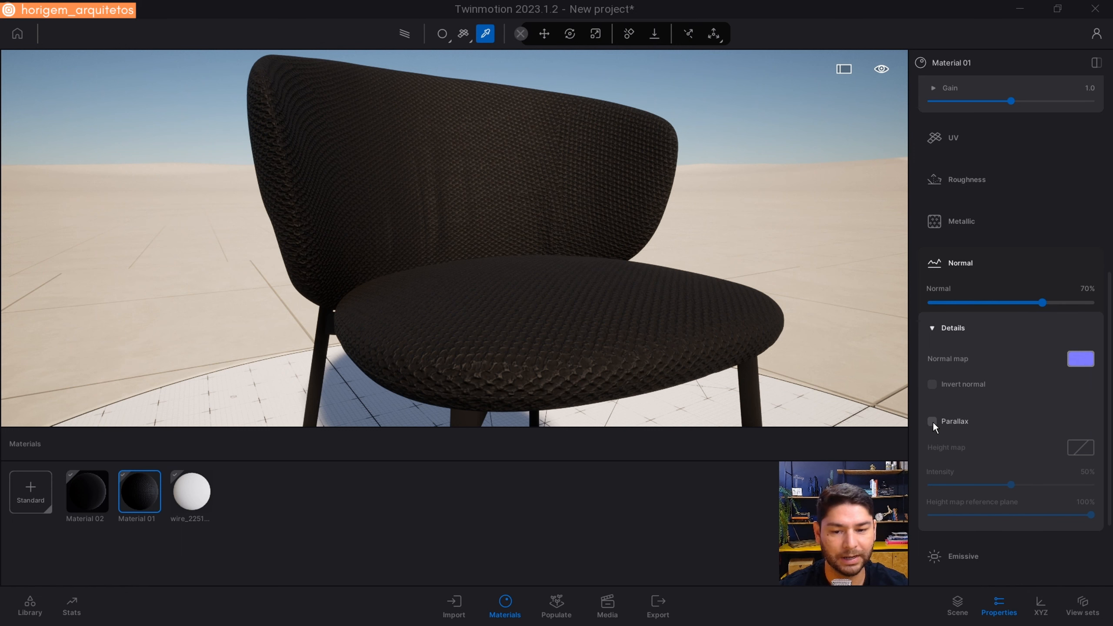
{"action": "left_click", "coordinate": [933, 421]}
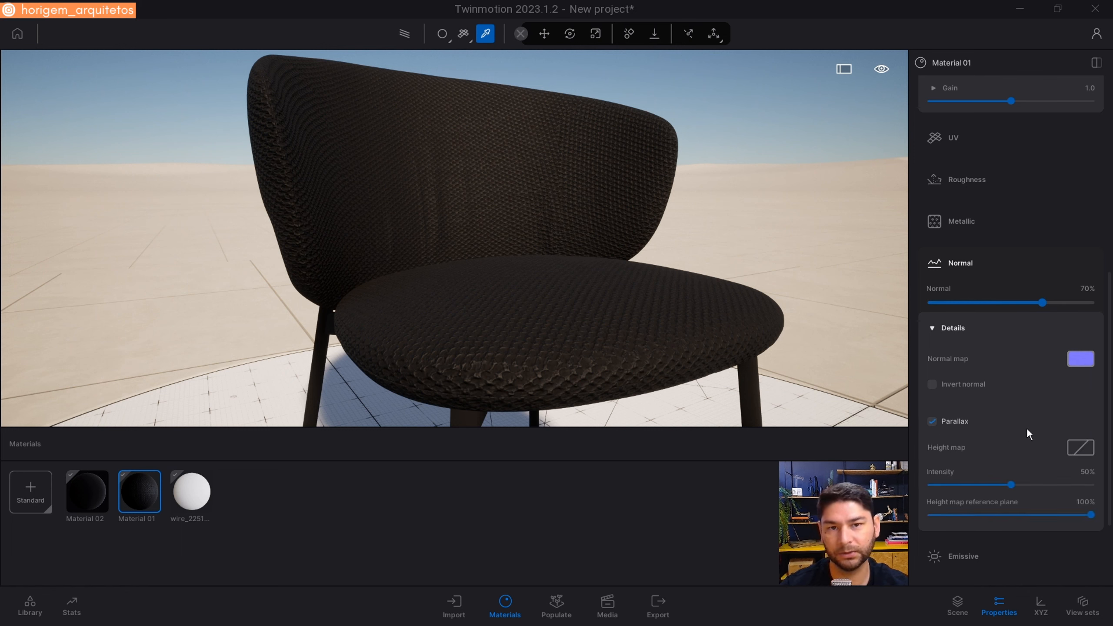
{"action": "right_click", "coordinate": [1062, 454]}
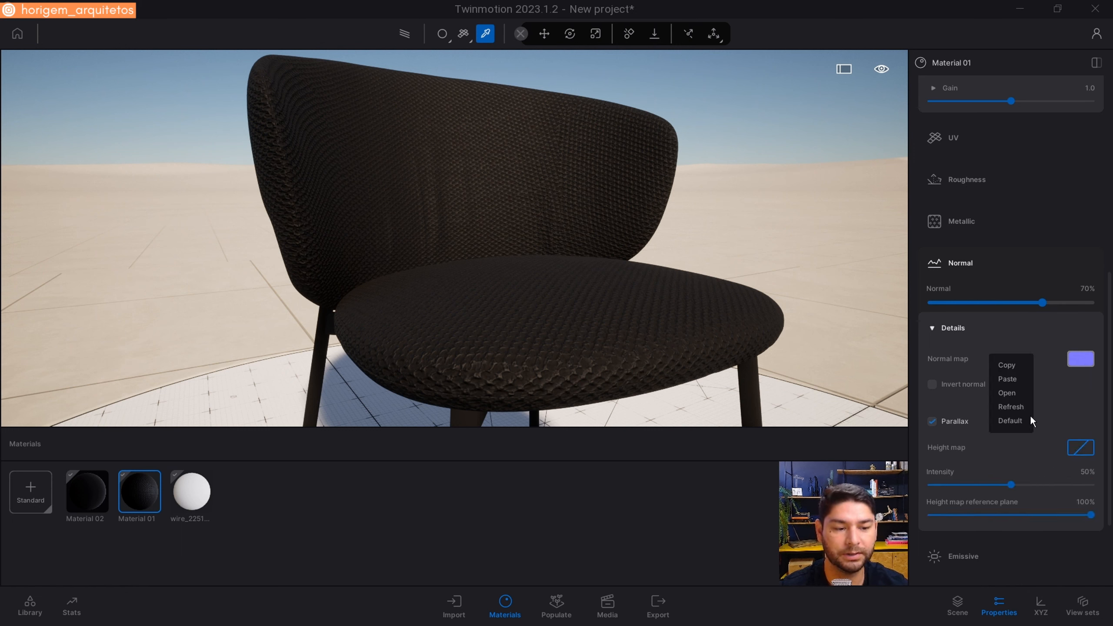
{"action": "left_click", "coordinate": [1007, 393]}
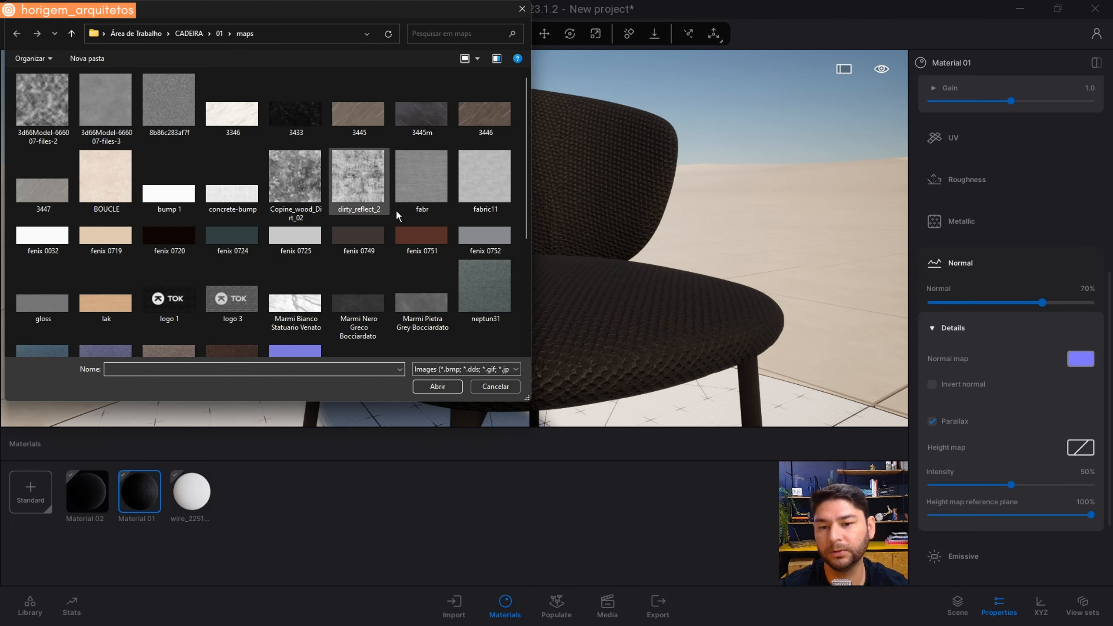
{"action": "left_click", "coordinate": [436, 177]}
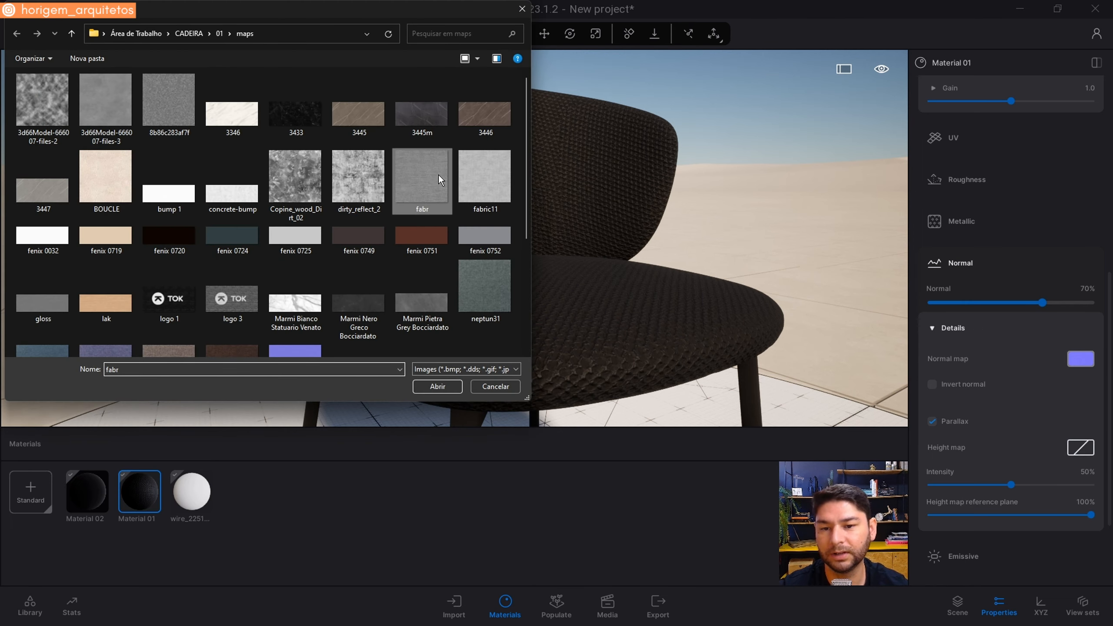
{"action": "left_click", "coordinate": [436, 386]}
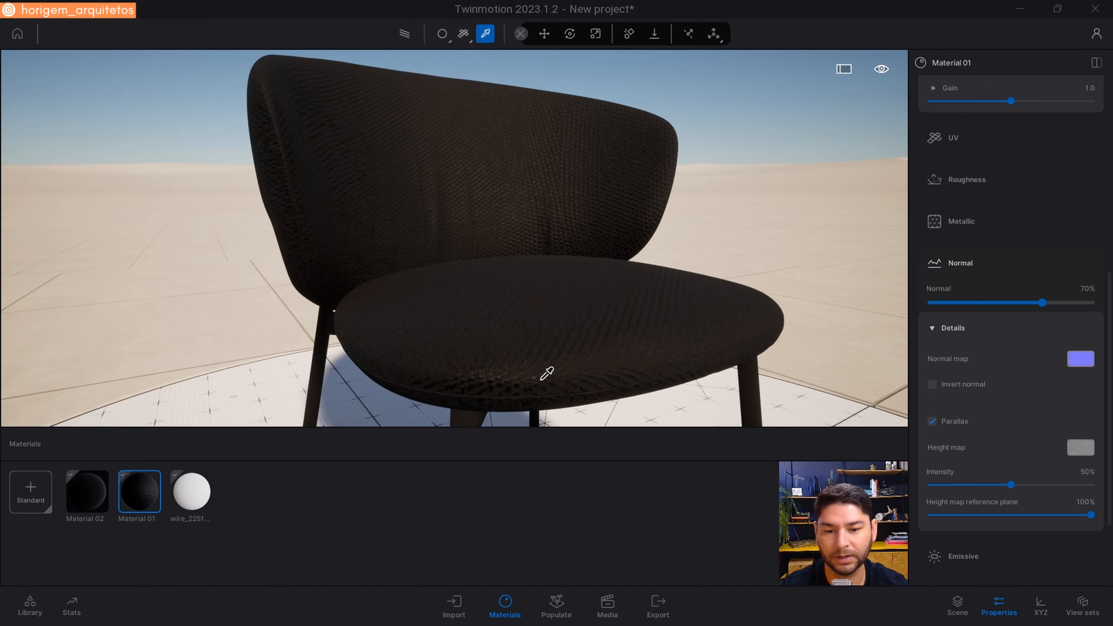
{"action": "scroll", "coordinate": [574, 363], "scroll_direction": "up", "scroll_amount": 3}
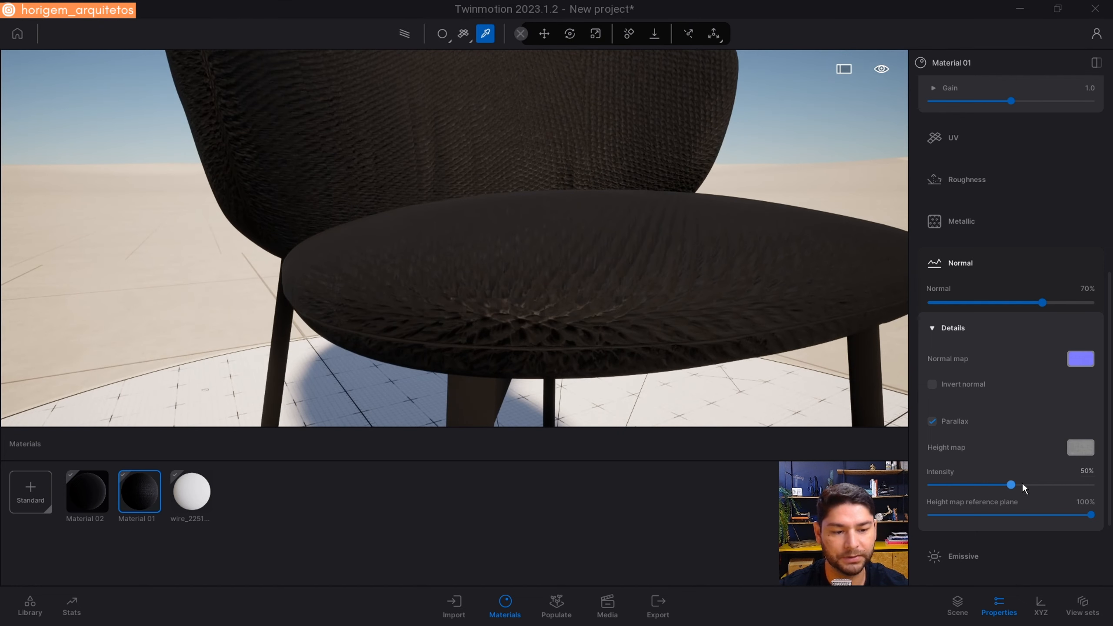
{"action": "mouse_move", "coordinate": [1011, 486]}
{"action": "left_mouse_down"}
{"action": "mouse_move", "coordinate": [935, 485]}
{"action": "mouse_move", "coordinate": [1007, 485]}
{"action": "left_mouse_up"}
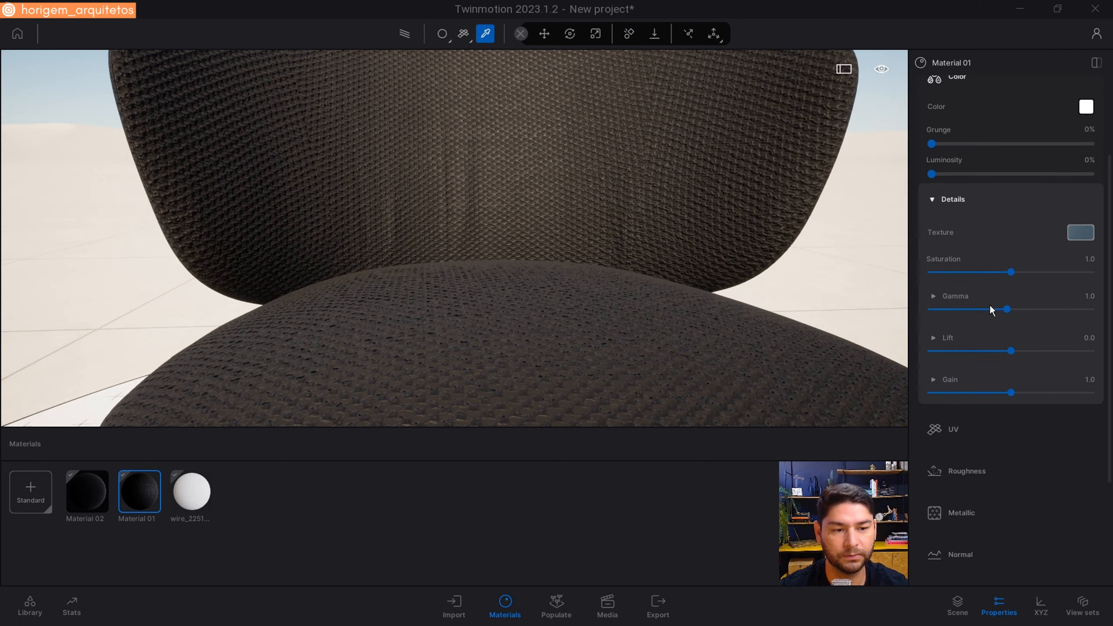
Raise Material 01's luminosity to 50% and inspect the chair's blue fabric
{"action": "scroll", "coordinate": [990, 304], "scroll_direction": "up", "scroll_amount": 3}
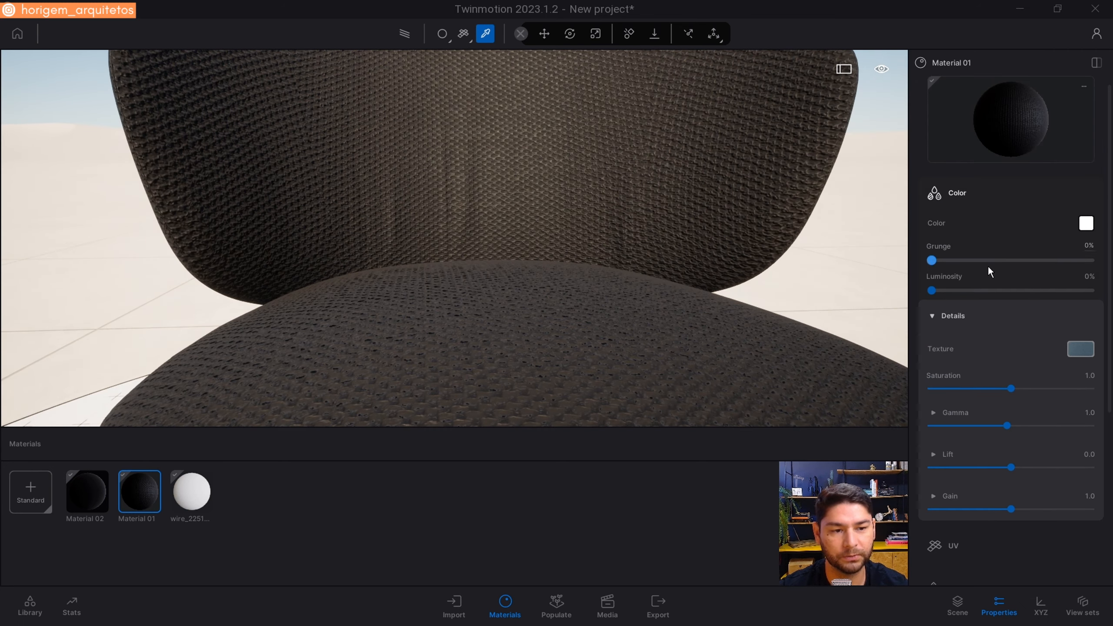
{"action": "left_click_drag", "start_coordinate": [932, 291], "coordinate": [1007, 291]}
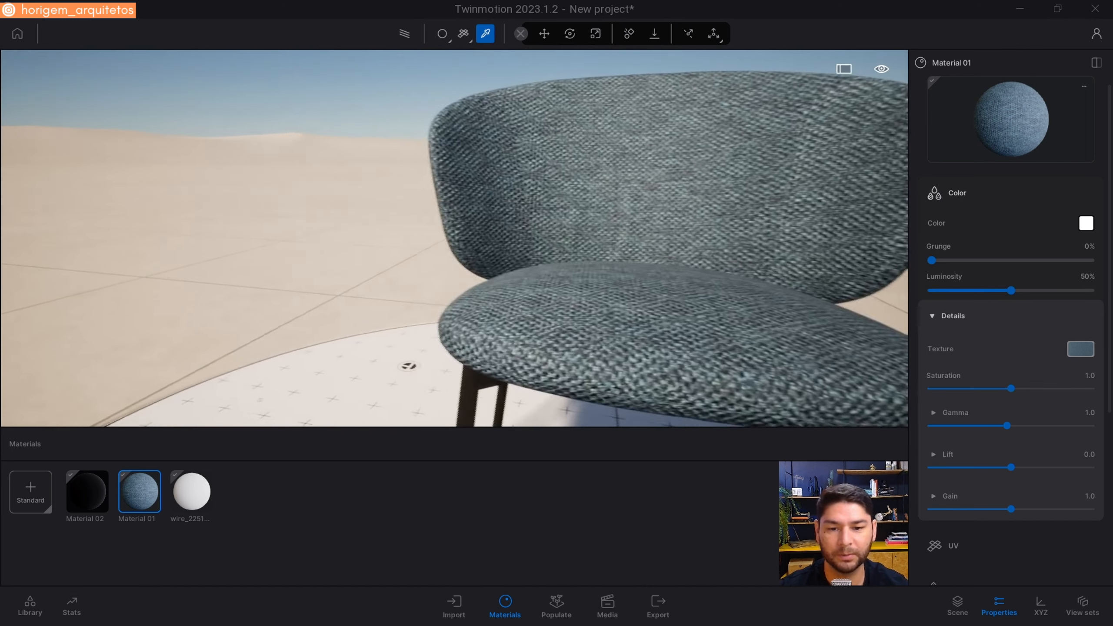
Reduce Material 01's UV scale to 0.52 to try a finer weave on the chair
{"action": "left_click_drag", "start_coordinate": [408, 365], "coordinate": [706, 410]}
{"action": "middle_click_drag", "start_coordinate": [456, 282], "coordinate": [594, 264]}
{"action": "scroll", "coordinate": [584, 280], "scroll_direction": "down", "scroll_amount": 2}
{"action": "scroll", "coordinate": [592, 268], "scroll_direction": "up", "scroll_amount": 2}
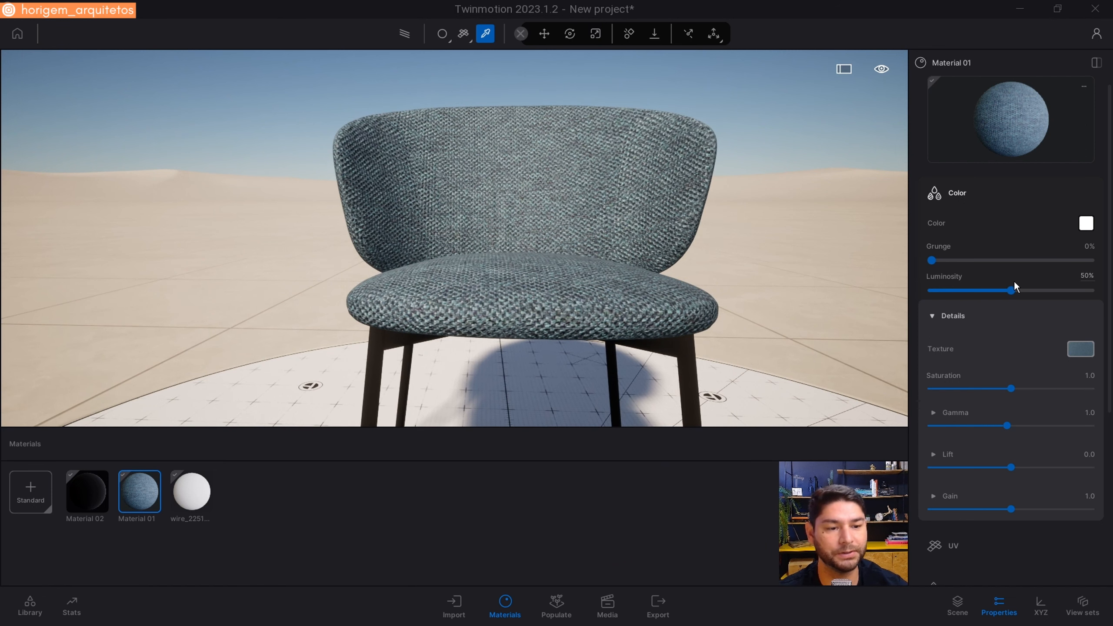
{"action": "left_click", "coordinate": [945, 206]}
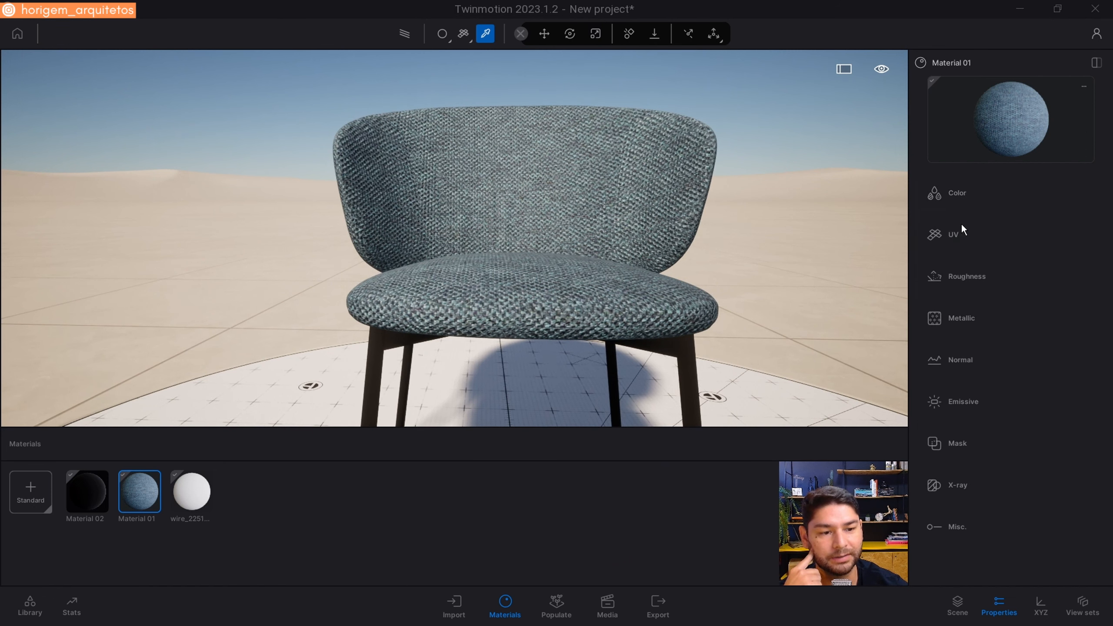
{"action": "left_click", "coordinate": [961, 232]}
{"action": "left_click_drag", "start_coordinate": [1010, 305], "coordinate": [968, 306]}
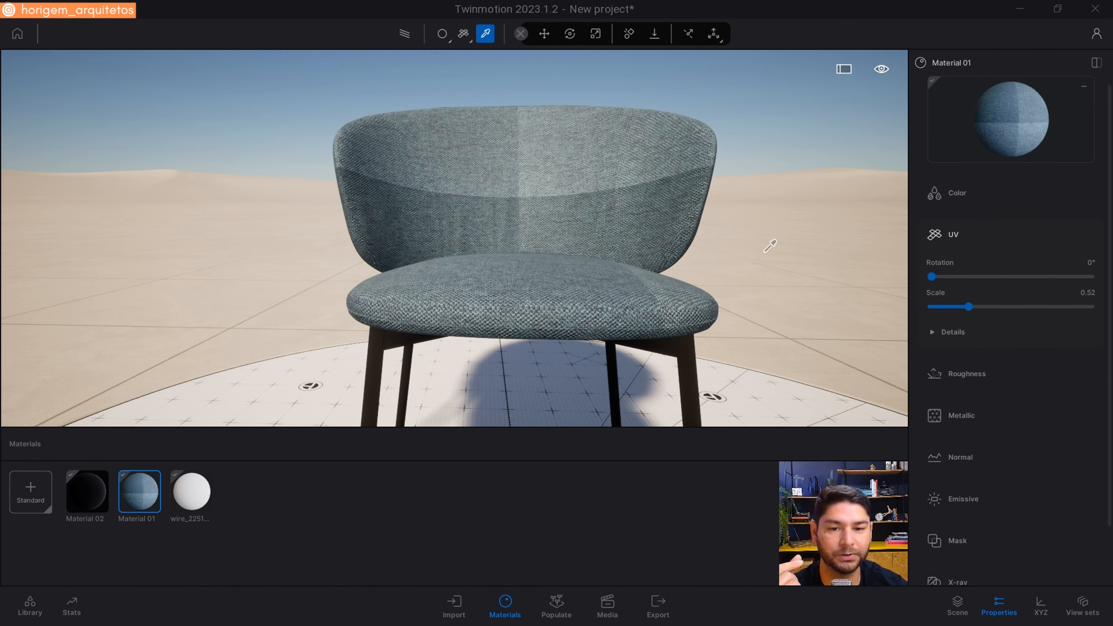
Try Material 01's UV scale at 0.72 and at 0.44 to compare the fabric's tiling
{"action": "scroll", "coordinate": [539, 199], "scroll_direction": "up", "scroll_amount": 3}
{"action": "middle_click_drag", "start_coordinate": [540, 201], "coordinate": [504, 263], "text": "shift"}
{"action": "scroll", "coordinate": [494, 226], "scroll_direction": "up", "scroll_amount": 2}
{"action": "scroll", "coordinate": [494, 223], "scroll_direction": "down", "scroll_amount": 3}
{"action": "left_click", "coordinate": [932, 332]}
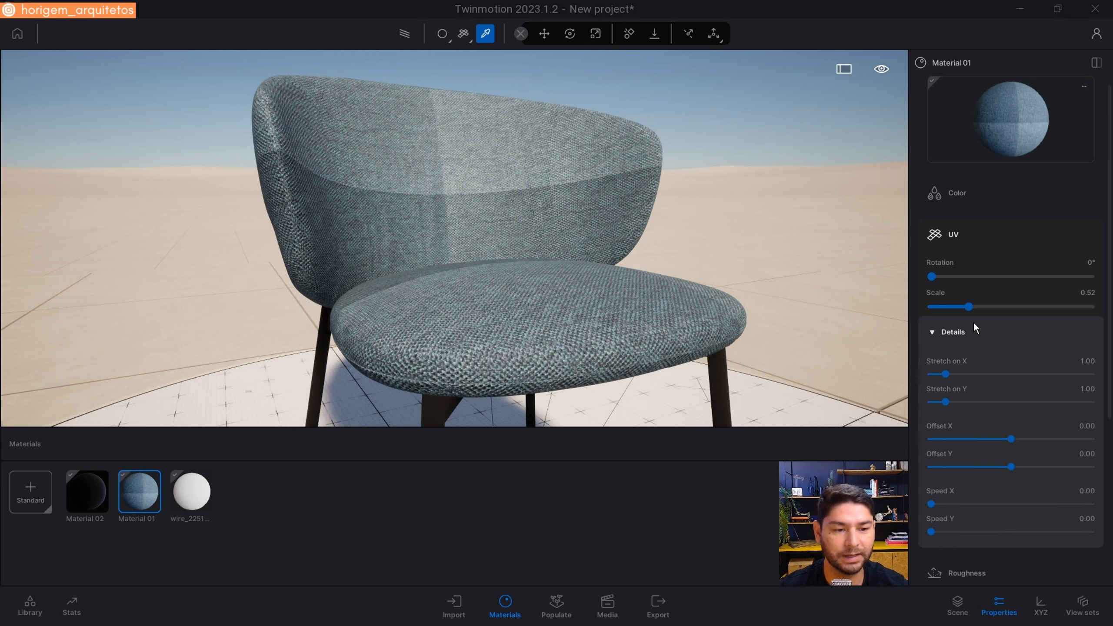
{"action": "left_click_drag", "start_coordinate": [969, 306], "coordinate": [1078, 301]}
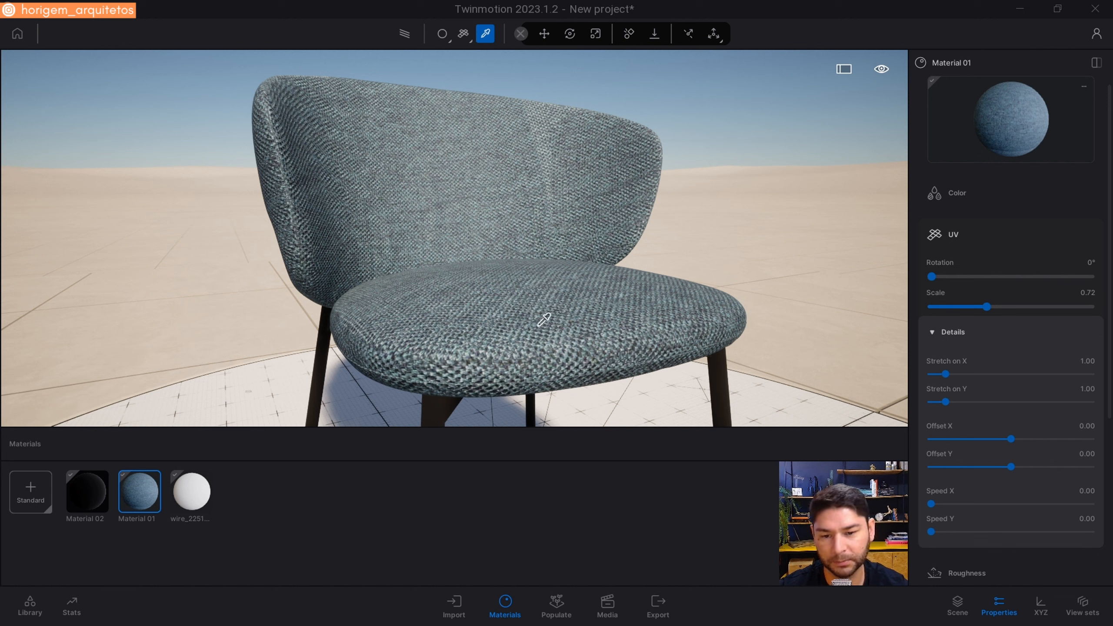
{"action": "left_click_drag", "start_coordinate": [986, 306], "coordinate": [961, 307]}
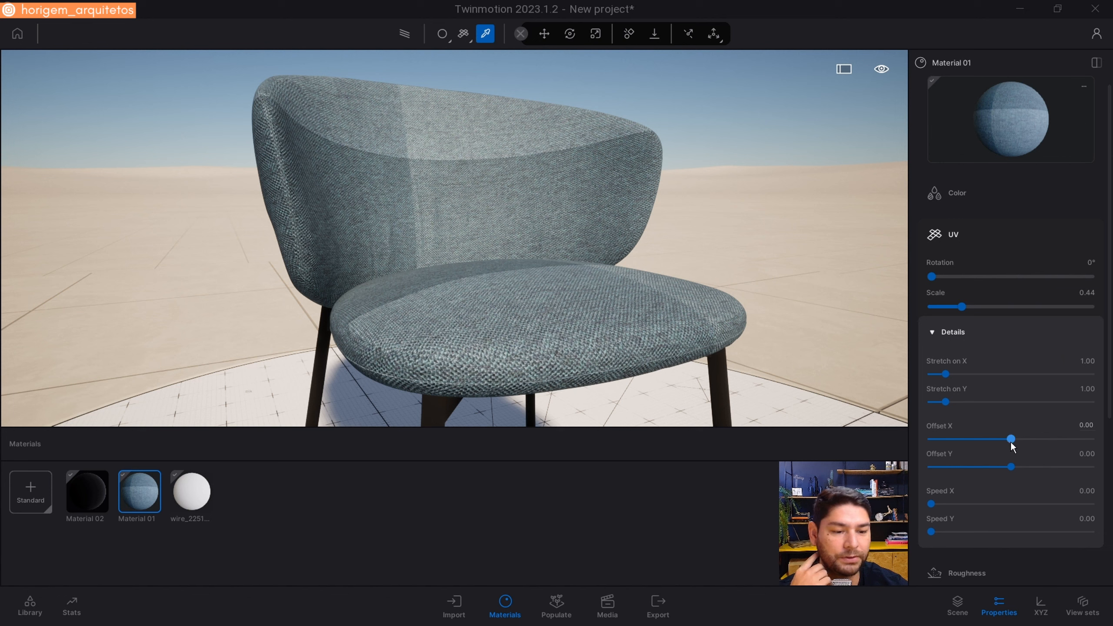
Try shifting Material 01's texture with Offset X at -0.65 and Offset Y at -0.33
{"action": "left_click_drag", "start_coordinate": [1011, 439], "coordinate": [1009, 467]}
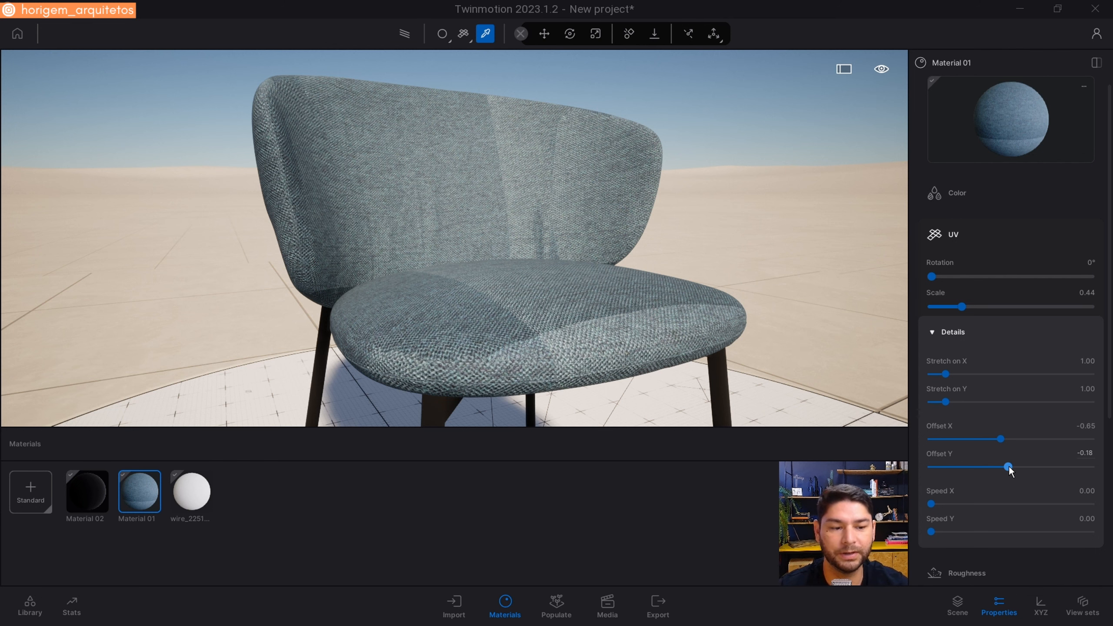
{"action": "left_click_drag", "start_coordinate": [1009, 466], "coordinate": [1006, 467]}
{"action": "scroll", "coordinate": [257, 129], "scroll_direction": "up", "scroll_amount": 3}
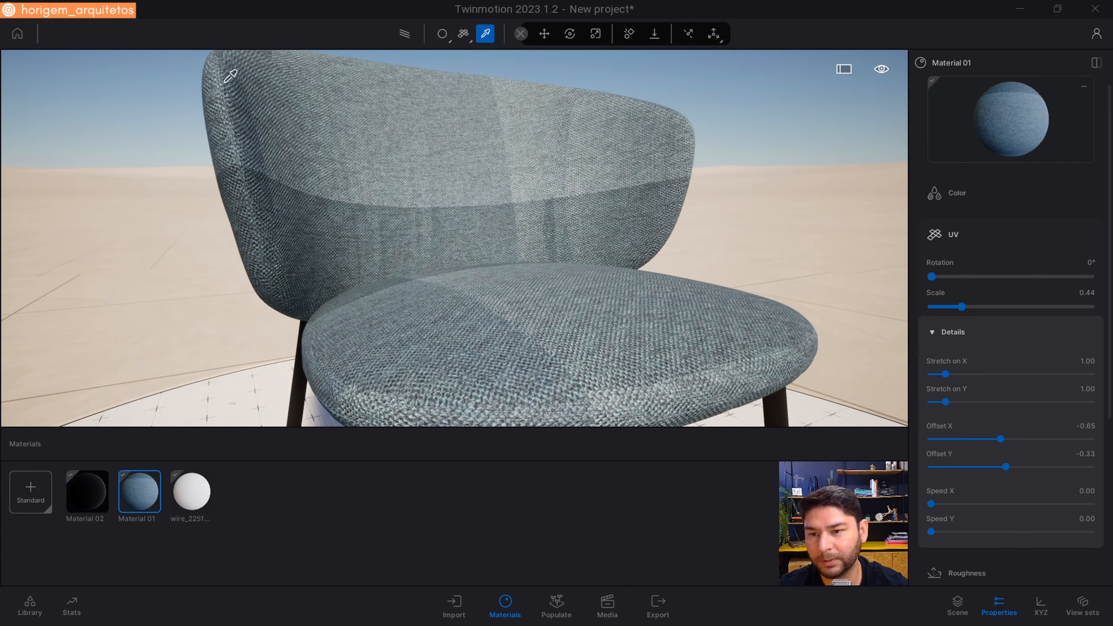
Examine where the texture seams fall on the seat and backrest from low and frontal angles
{"action": "key", "text": "q"}
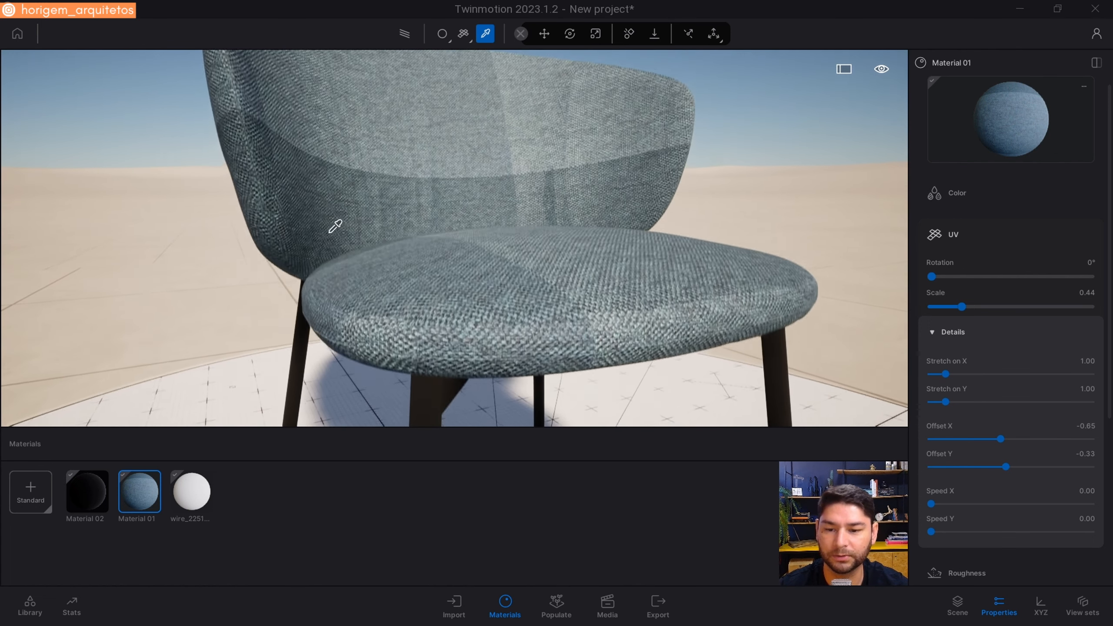
{"action": "key", "text": "d"}
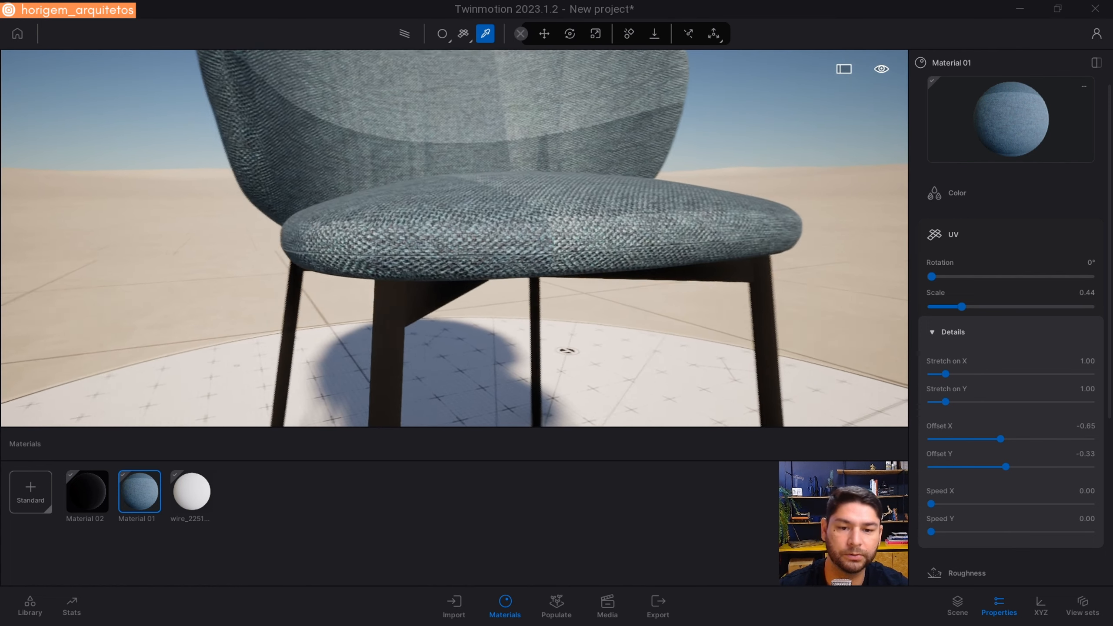
{"action": "right_click_drag", "start_coordinate": [723, 227], "coordinate": [609, 254]}
{"action": "key", "text": "a"}
{"action": "key", "text": "e"}
{"action": "key", "text": "s"}
{"action": "key", "text": "a"}
{"action": "middle_click_drag", "start_coordinate": [552, 307], "coordinate": [574, 226]}
{"action": "scroll", "coordinate": [574, 225], "scroll_direction": "up", "scroll_amount": 2}
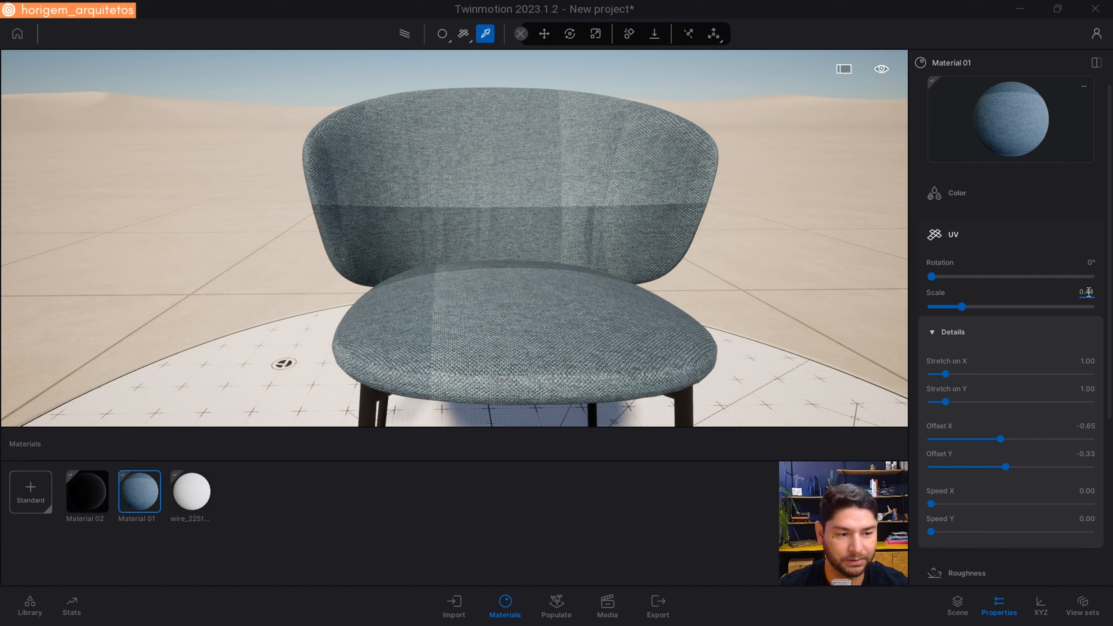
Set Material 01's UV scale to 0.72 and reset Offset X and Offset Y to 0
{"action": "left_click_drag", "start_coordinate": [964, 309], "coordinate": [986, 309]}
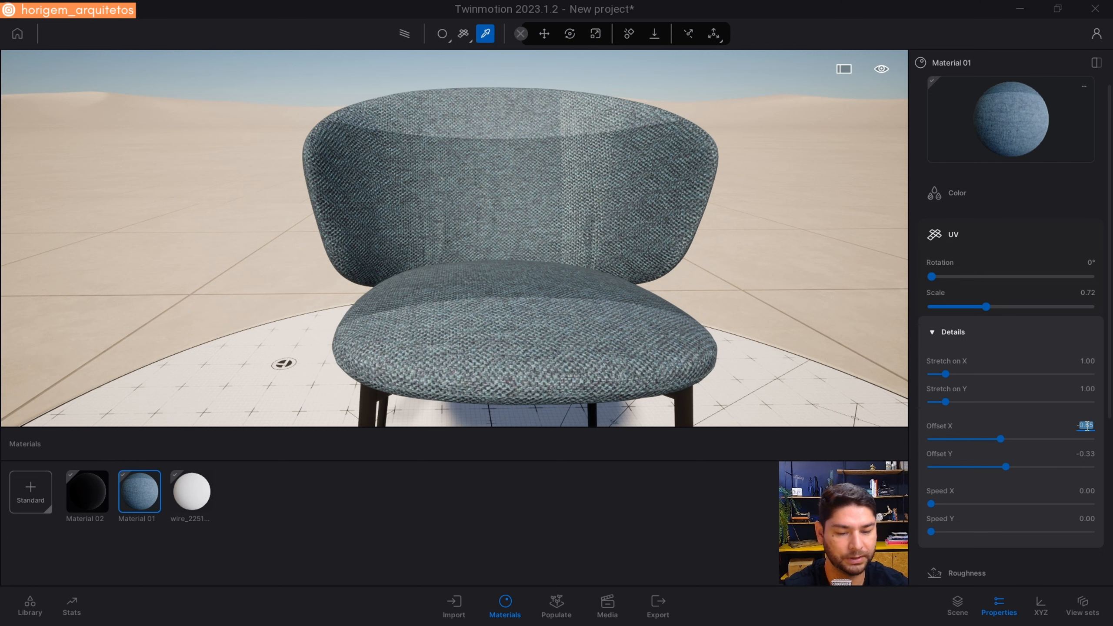
{"action": "type", "text": "0"}
{"action": "key", "text": "Return"}
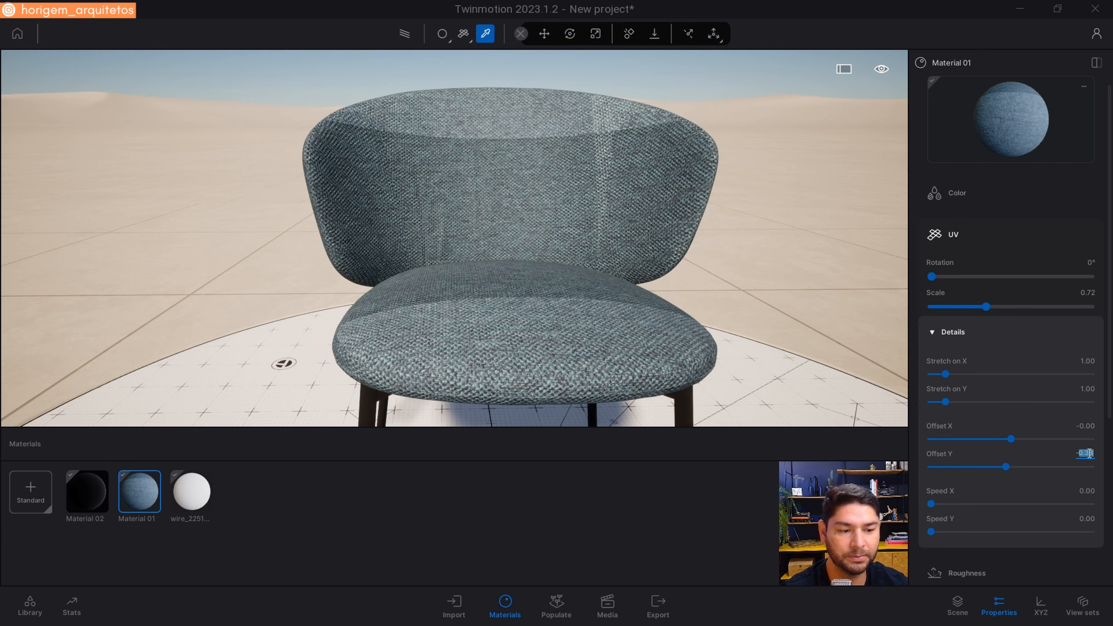
{"action": "type", "text": "0"}
{"action": "key", "text": "Return"}
Examine the whole chair from farther away and from elevated angles to judge the fabric scale
{"action": "scroll", "coordinate": [617, 238], "scroll_direction": "down", "scroll_amount": 8}
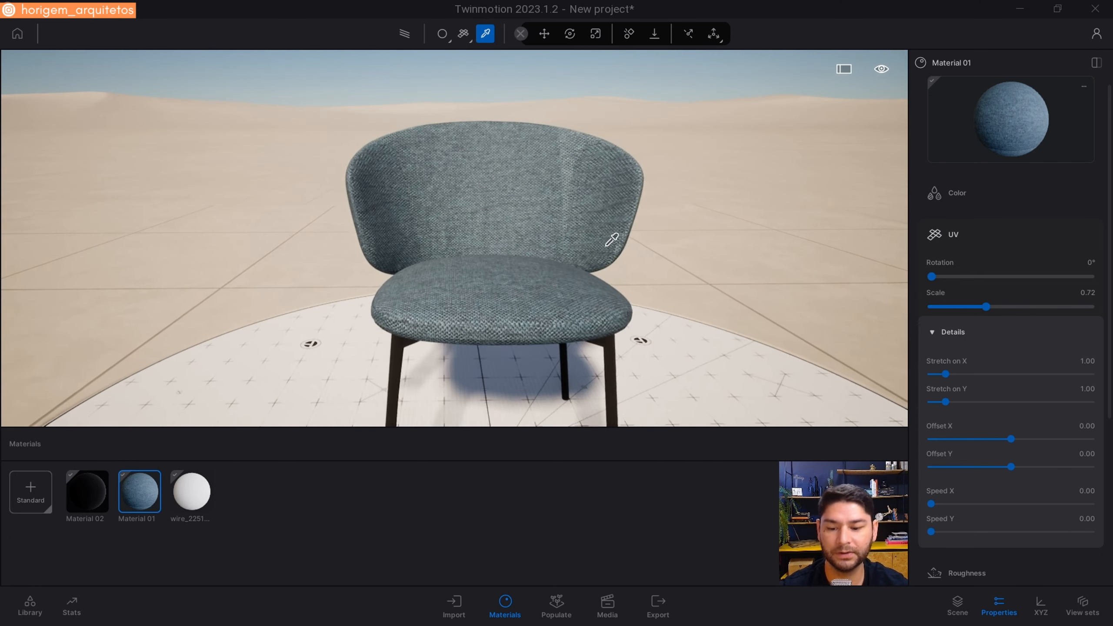
{"action": "scroll", "coordinate": [597, 229], "scroll_direction": "down", "scroll_amount": 2}
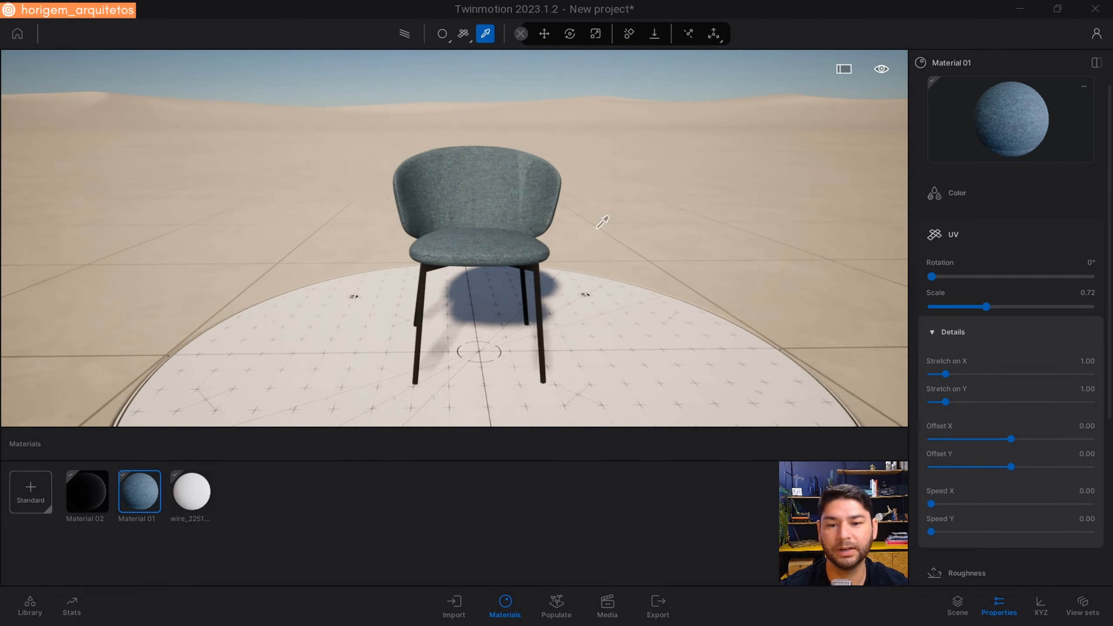
{"action": "right_click_drag", "start_coordinate": [597, 228], "coordinate": [598, 225]}
{"action": "key", "text": "s"}
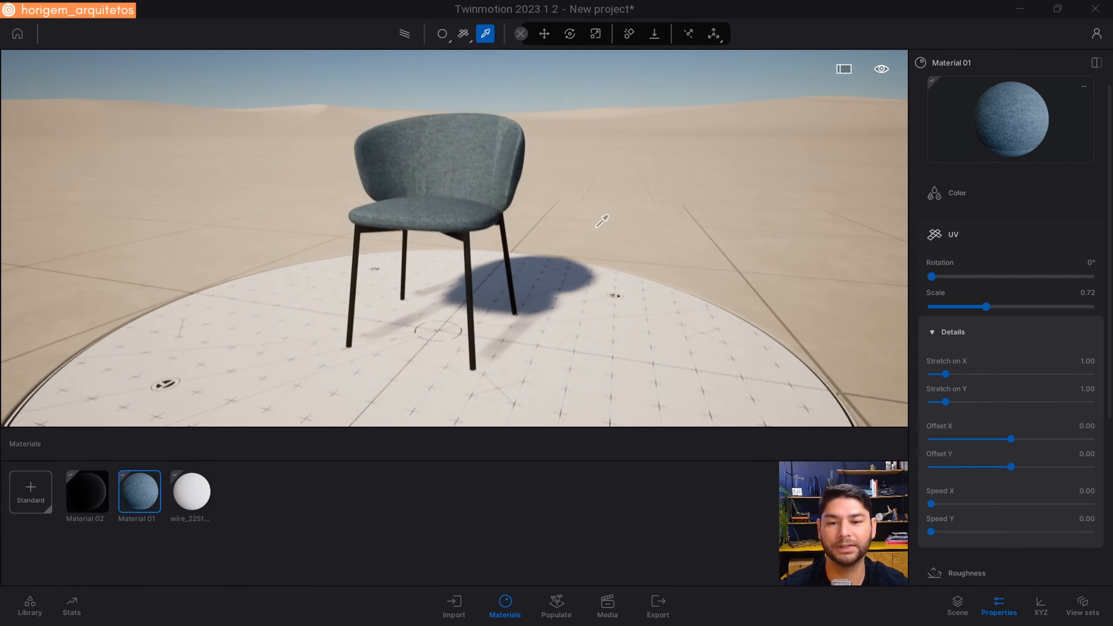
{"action": "right_click_drag", "start_coordinate": [577, 186], "coordinate": [555, 166]}
{"action": "scroll", "coordinate": [556, 163], "scroll_direction": "up", "scroll_amount": 2}
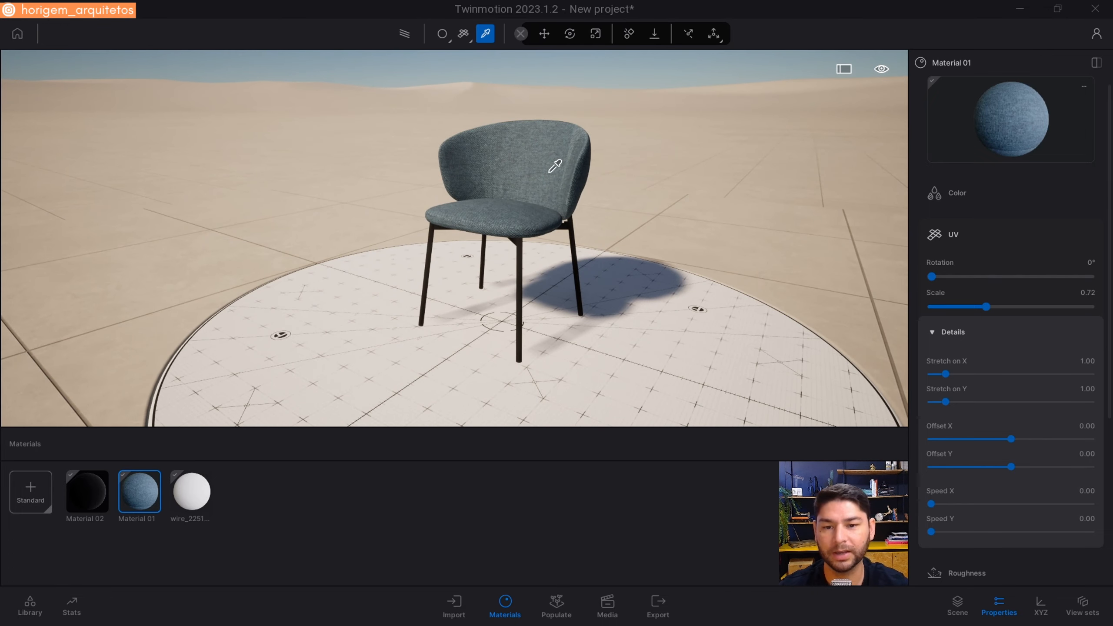
{"action": "scroll", "coordinate": [555, 166], "scroll_direction": "down", "scroll_amount": 1}
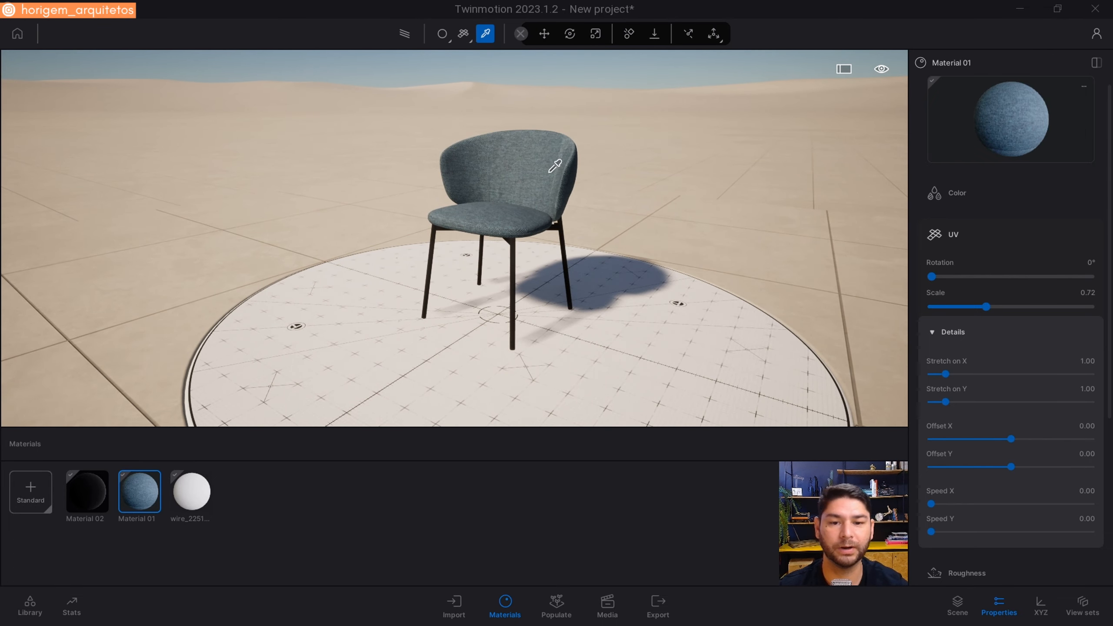
{"action": "key", "text": "e"}
{"action": "right_click_drag", "start_coordinate": [555, 166], "coordinate": [556, 166]}
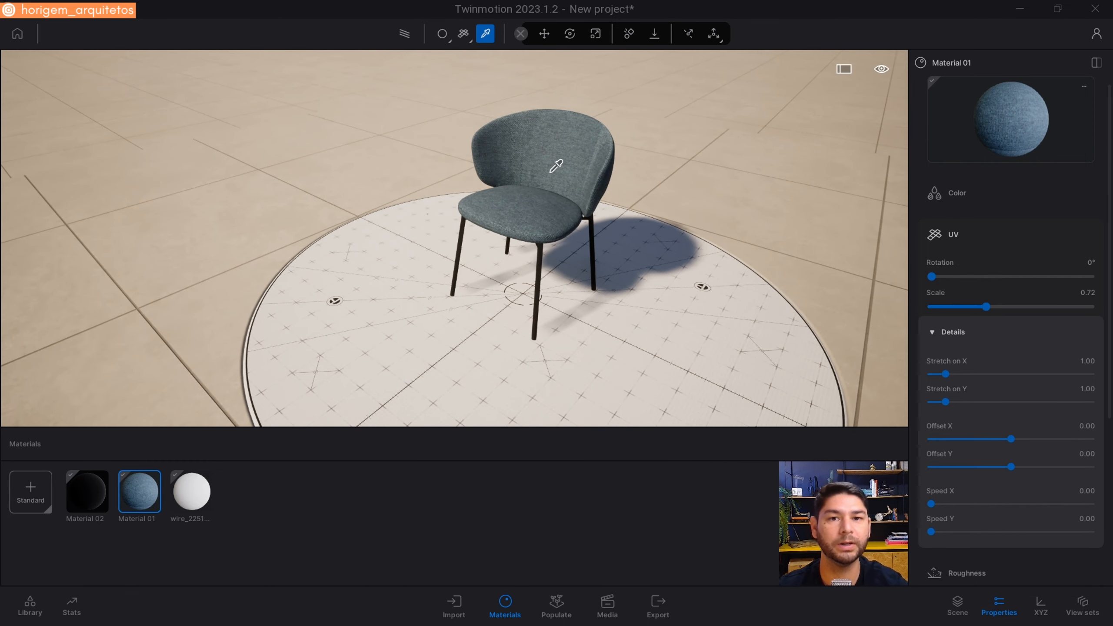
{"action": "key", "text": "w"}
{"action": "key", "text": "d"}
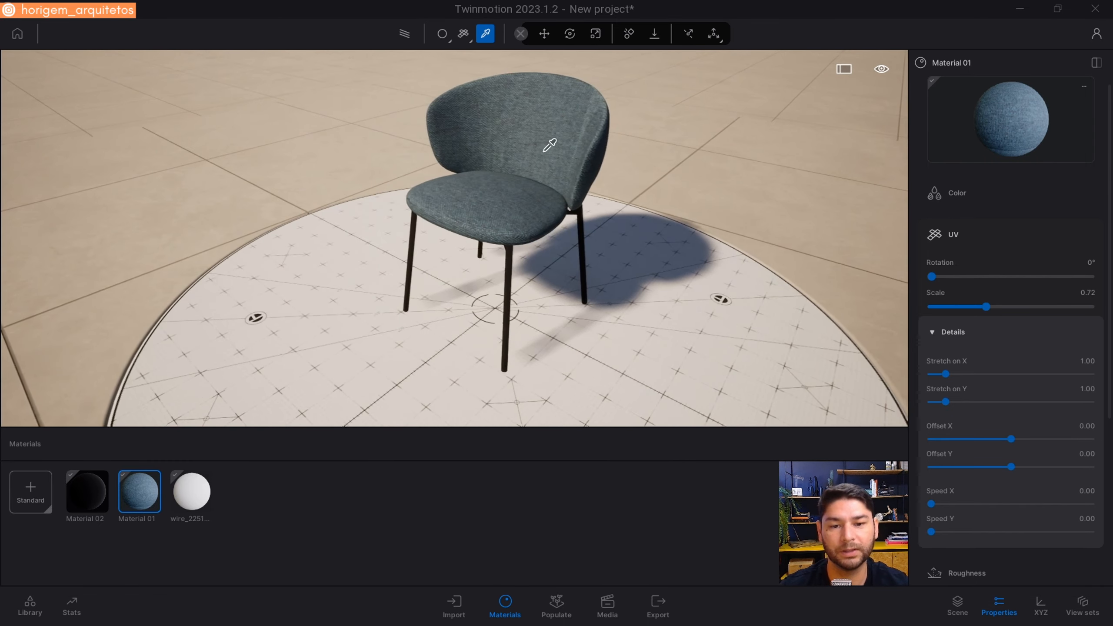
Compare the fabric's appearance from a distance with close-up views of the seat and backrest weave
{"action": "key", "text": "s"}
{"action": "key", "text": "q"}
{"action": "right_click_drag", "start_coordinate": [571, 196], "coordinate": [572, 132]}
{"action": "key", "text": "s"}
{"action": "key", "text": "q"}
{"action": "key", "text": "e"}
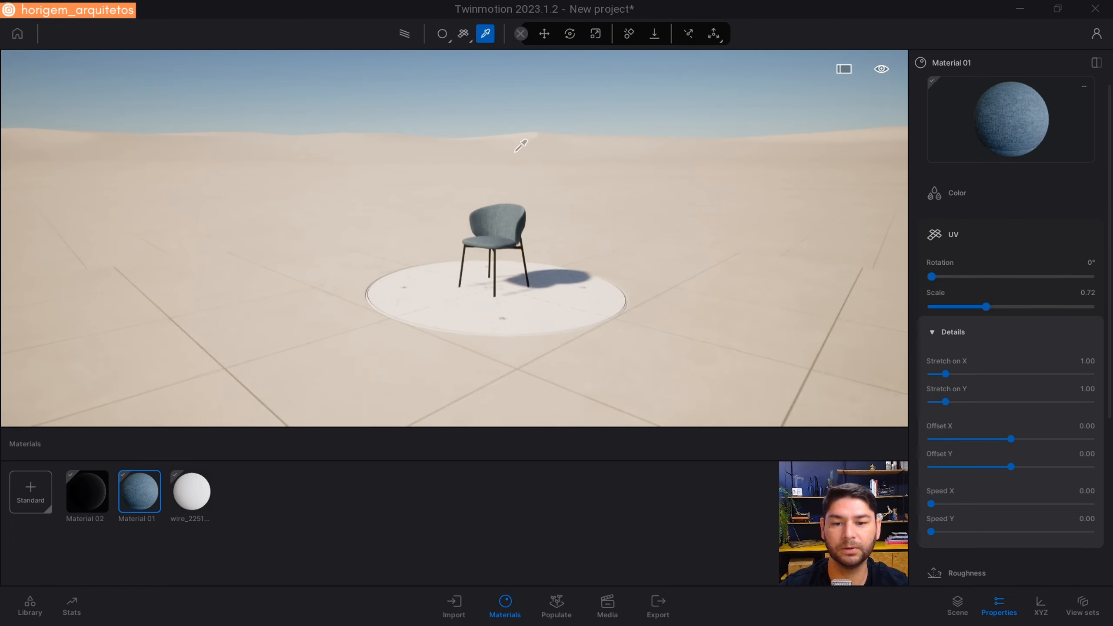
{"action": "key", "text": "w"}
{"action": "key", "text": "d"}
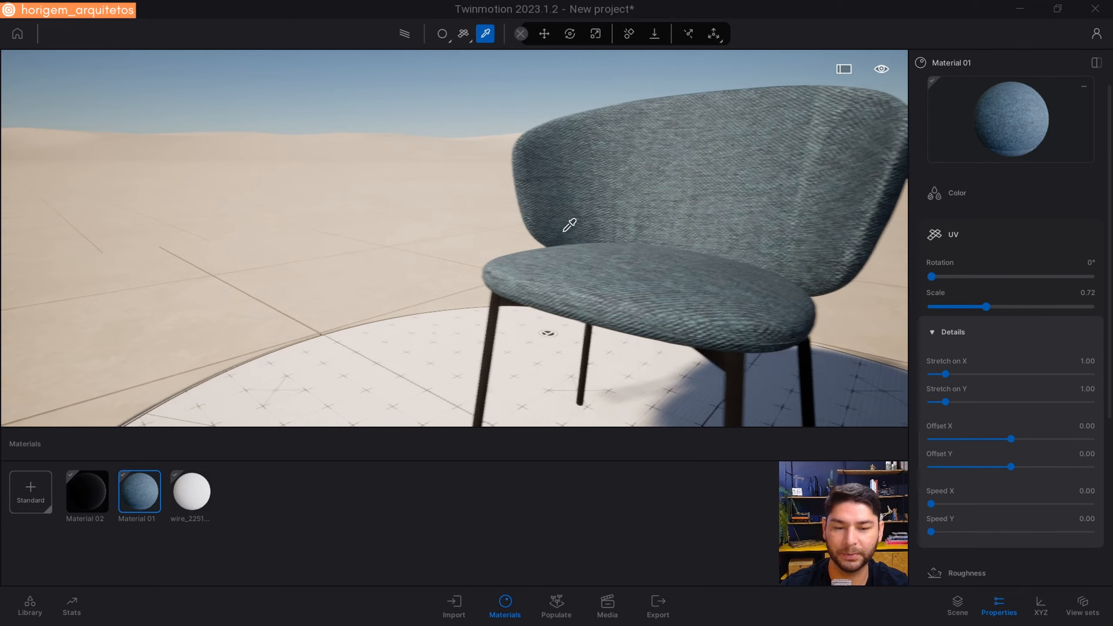
{"action": "key", "text": "w"}
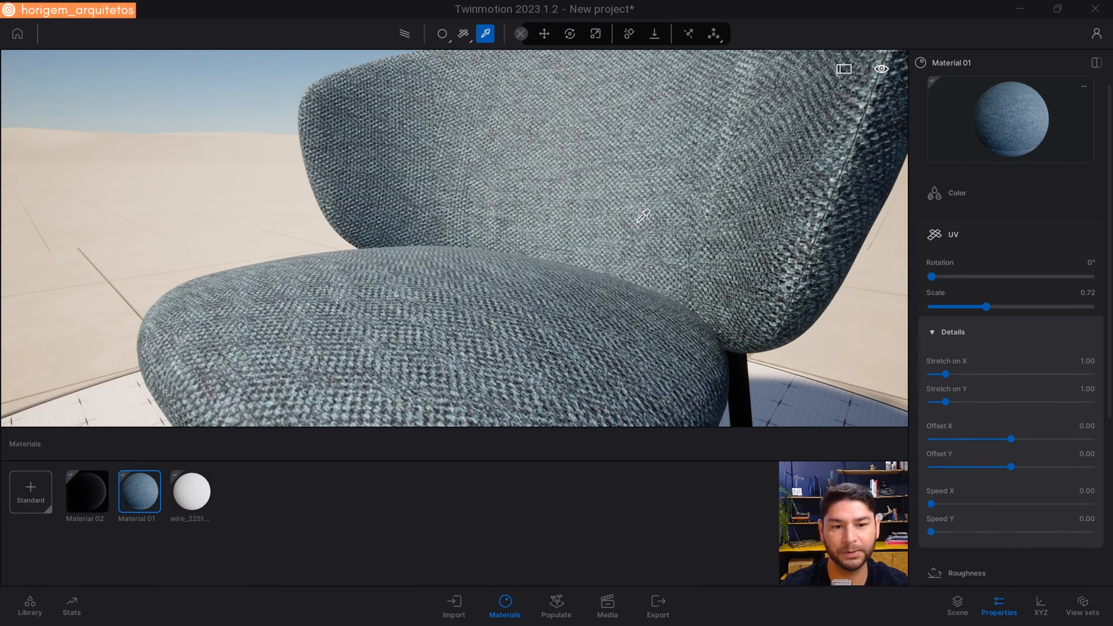
{"action": "key", "text": "s"}
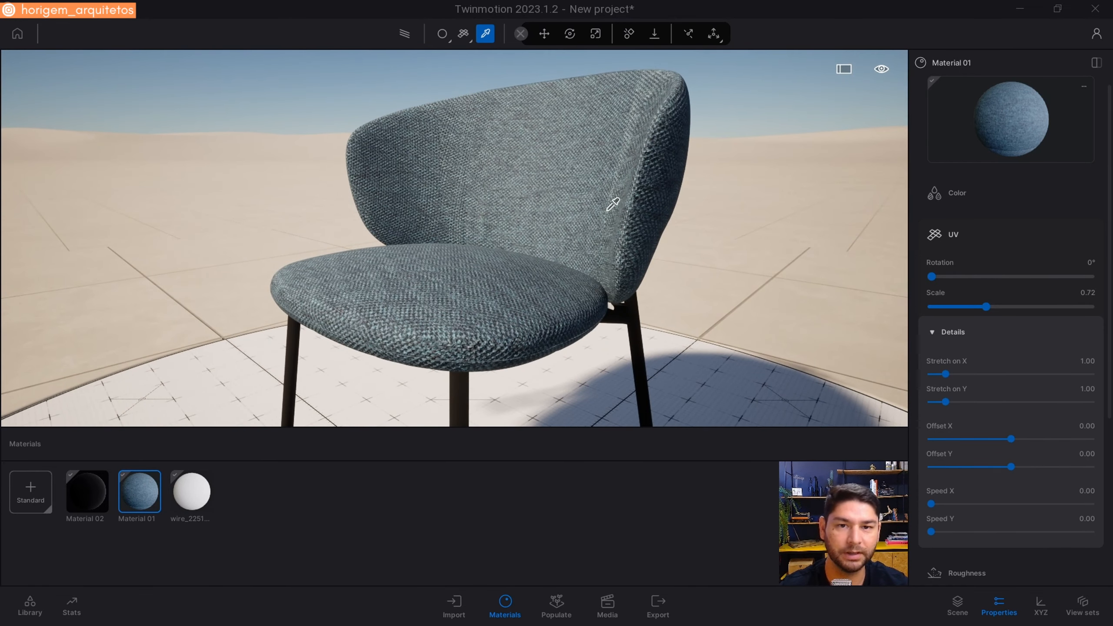
Pick Material 02 from the chair's legs and lower its roughness to 40%
{"action": "right_click_drag", "start_coordinate": [595, 144], "coordinate": [480, 188]}
{"action": "key", "text": "q"}
{"action": "key", "text": "q"}
{"action": "key", "text": "w"}
{"action": "left_click", "coordinate": [471, 179]}
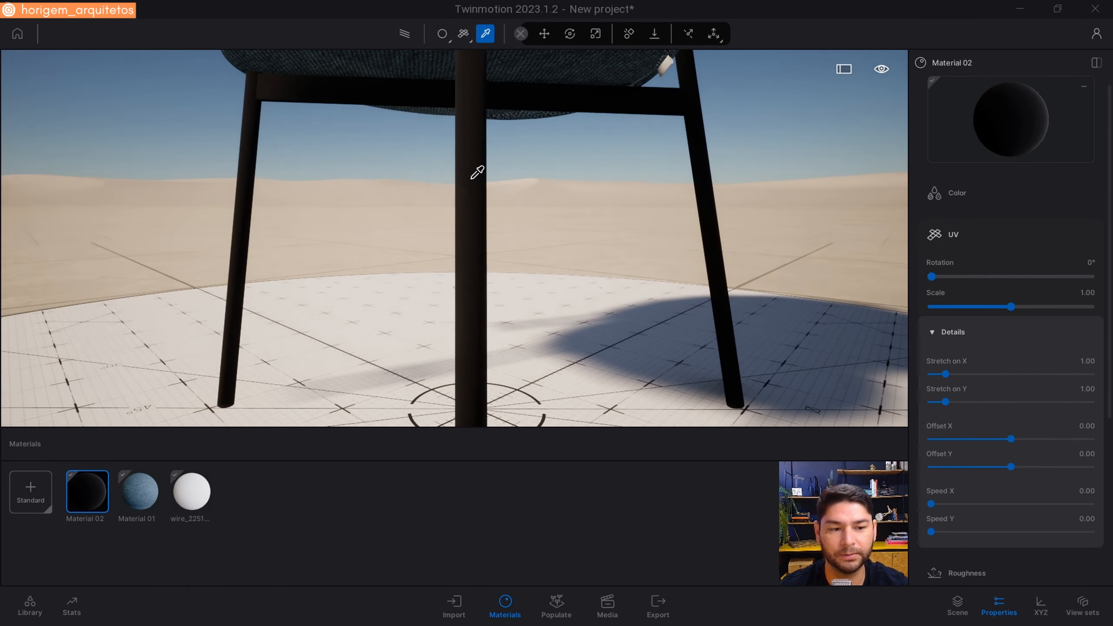
{"action": "scroll", "coordinate": [971, 342], "scroll_direction": "down", "scroll_amount": 1}
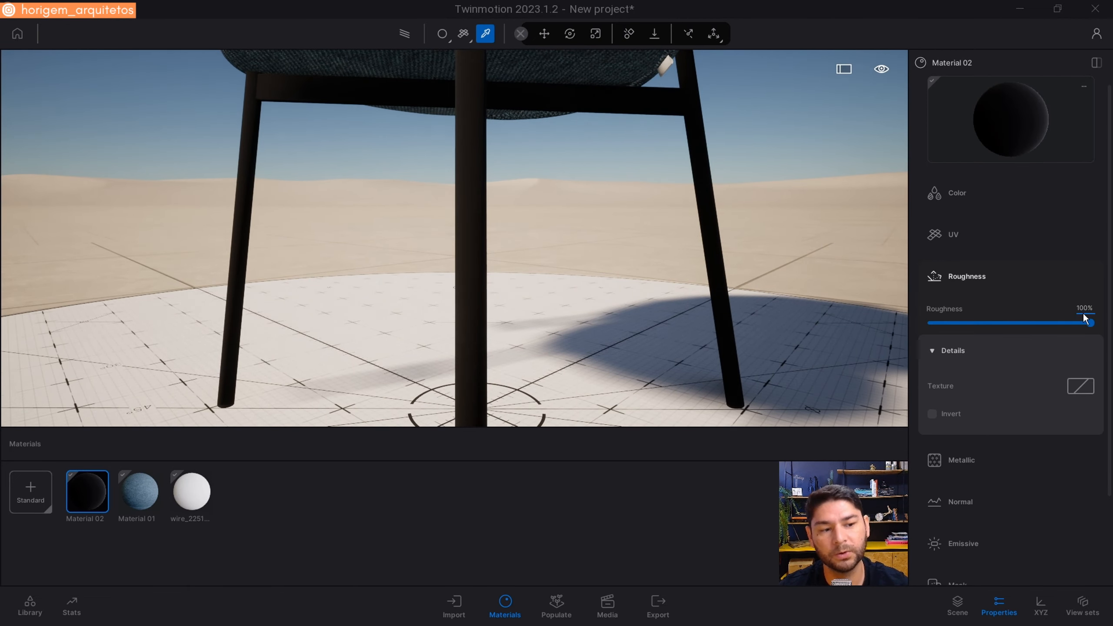
{"action": "left_click_drag", "start_coordinate": [1089, 322], "coordinate": [994, 324]}
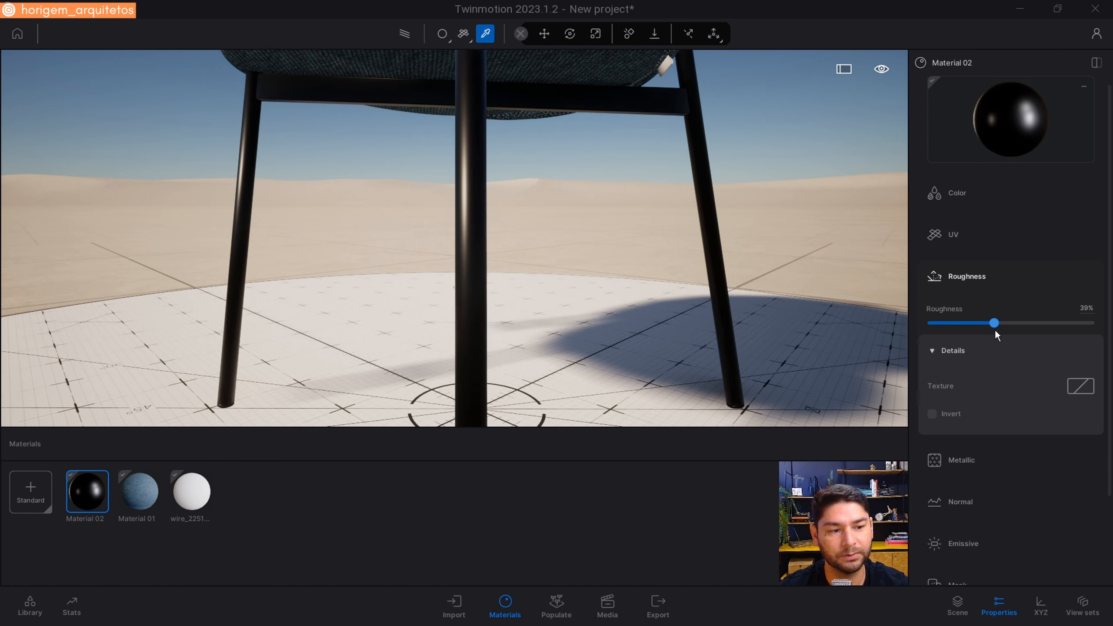
Load the Copine_wood_Dirt_02 image from the maps folder as Material 02's roughness texture
{"action": "left_click", "coordinate": [1081, 386]}
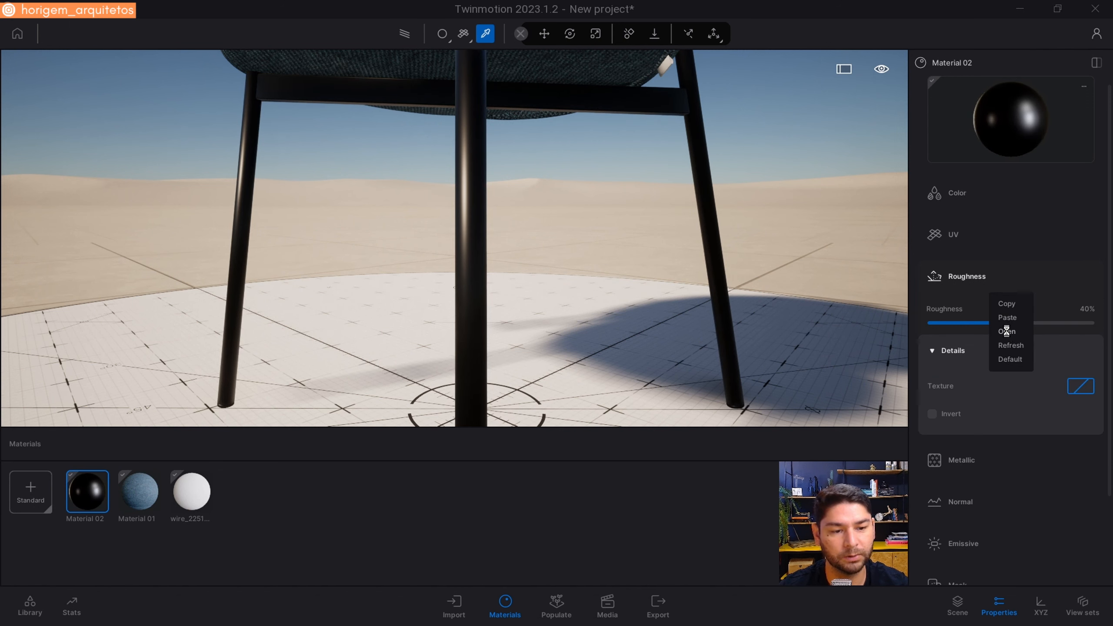
{"action": "left_click", "coordinate": [1007, 331]}
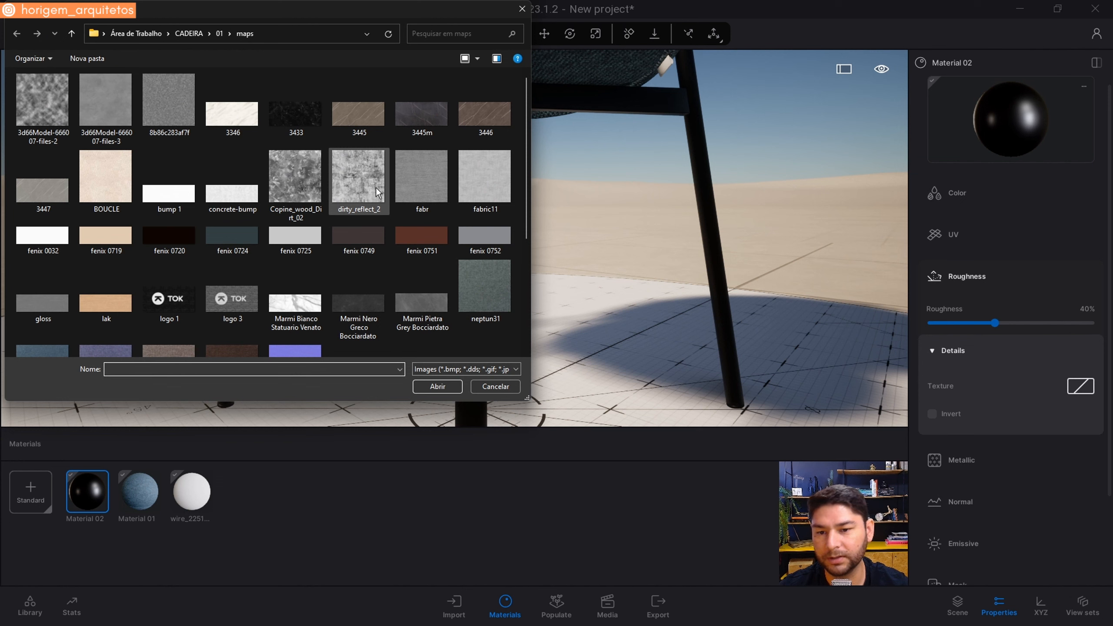
{"action": "left_click", "coordinate": [300, 176]}
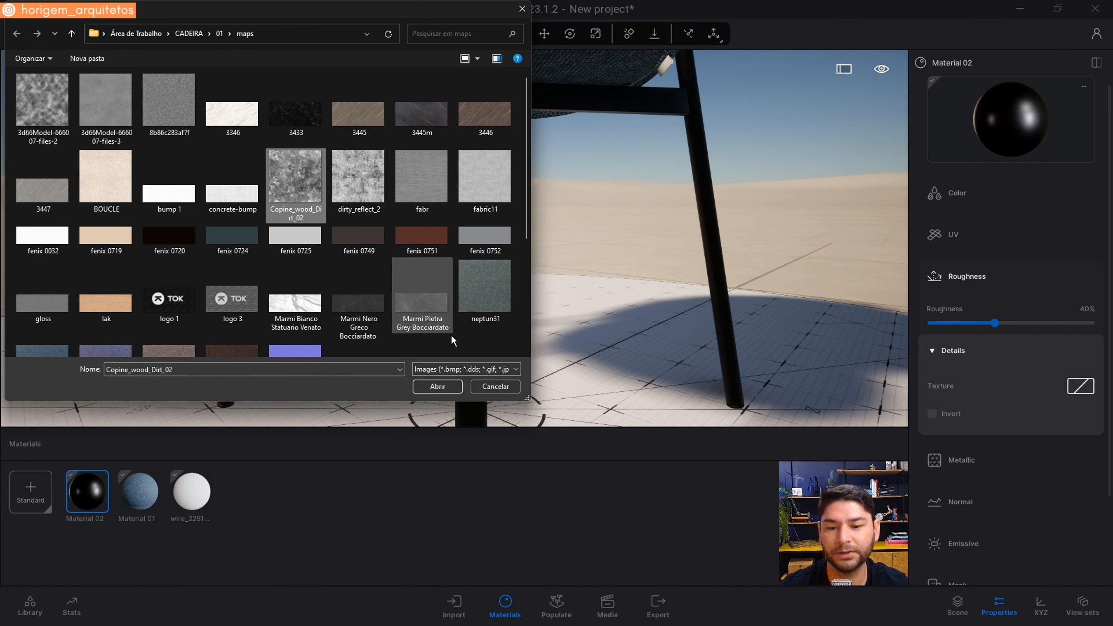
{"action": "left_click", "coordinate": [437, 386]}
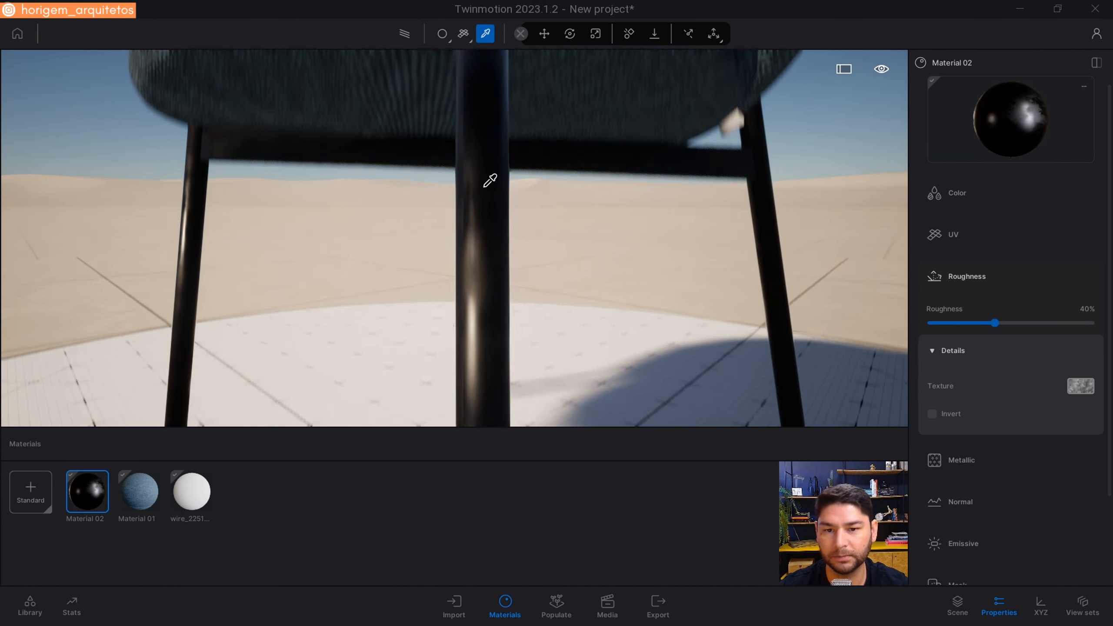
Inspect the reflections and surface wear on the chair's black legs from several distances and angles
{"action": "key", "text": "s"}
{"action": "key", "text": "w"}
{"action": "key", "text": "q"}
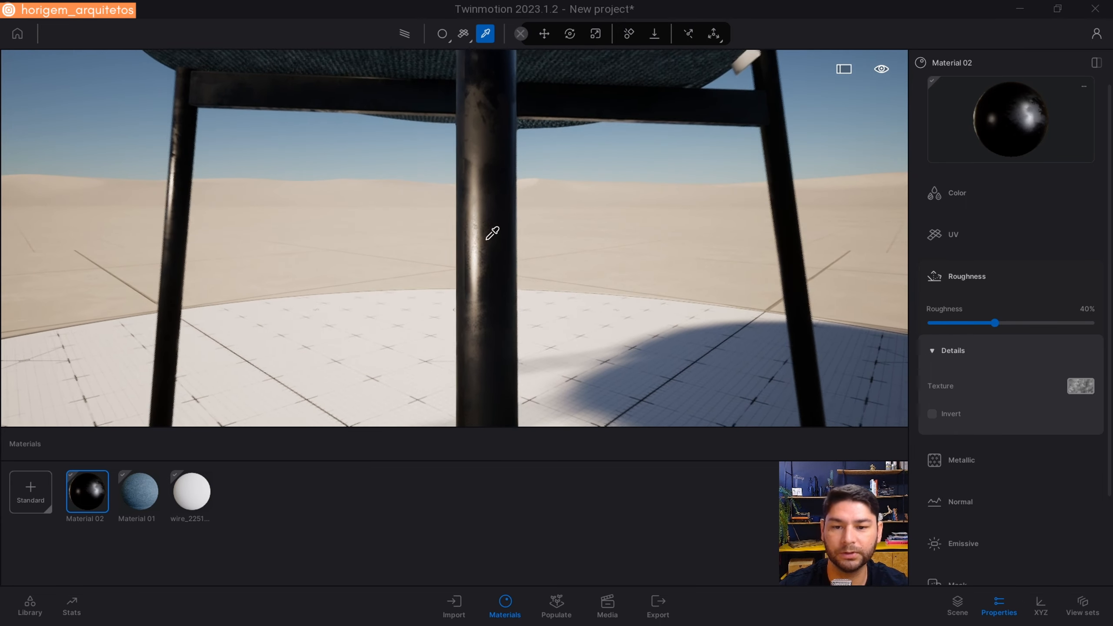
{"action": "scroll", "coordinate": [487, 240], "scroll_direction": "down", "scroll_amount": 2}
{"action": "key", "text": "s"}
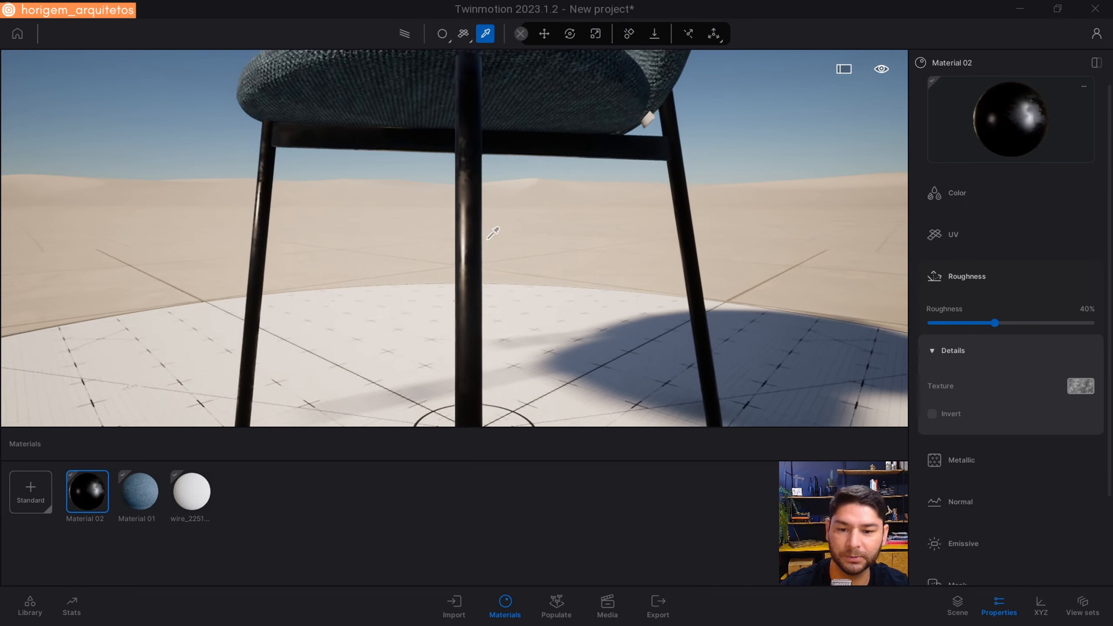
{"action": "key", "text": "q"}
{"action": "right_click_drag", "start_coordinate": [487, 240], "coordinate": [456, 273]}
{"action": "key", "text": "e"}
{"action": "key", "text": "a"}
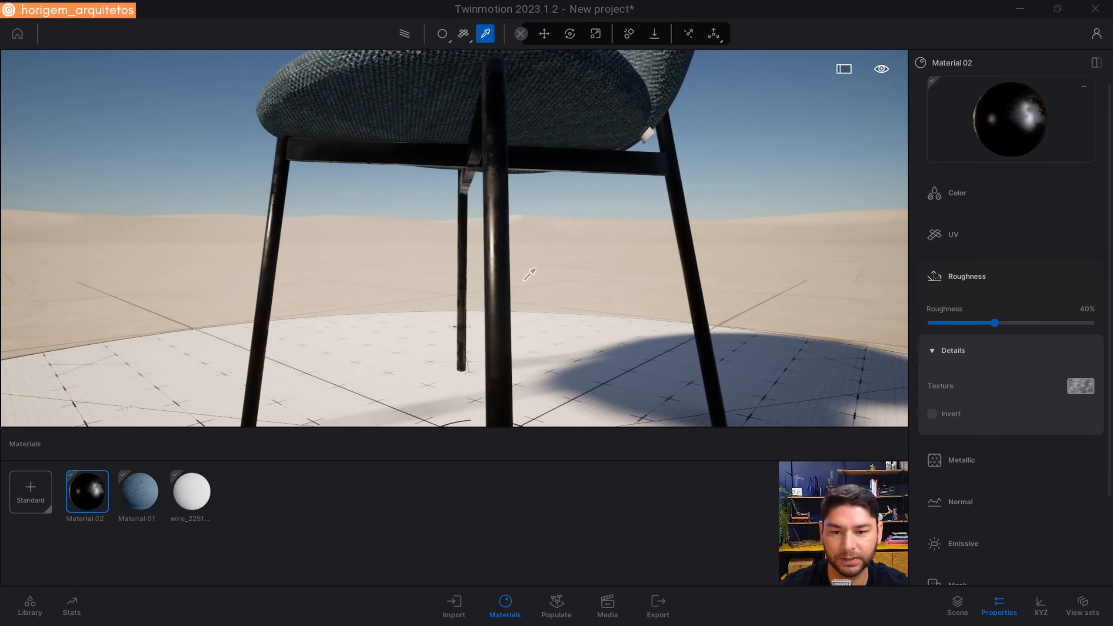
{"action": "key", "text": "w"}
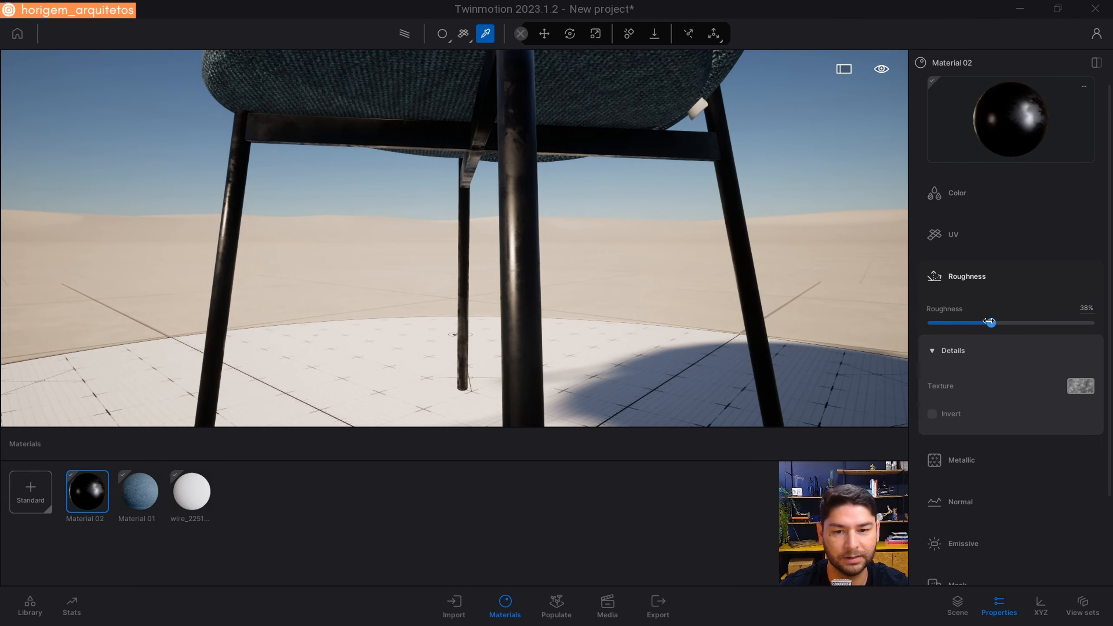
Set the roughness of Material 02 to 54%, checking the wear marks on the chair's legs up close
{"action": "left_click_drag", "start_coordinate": [995, 323], "coordinate": [1042, 324]}
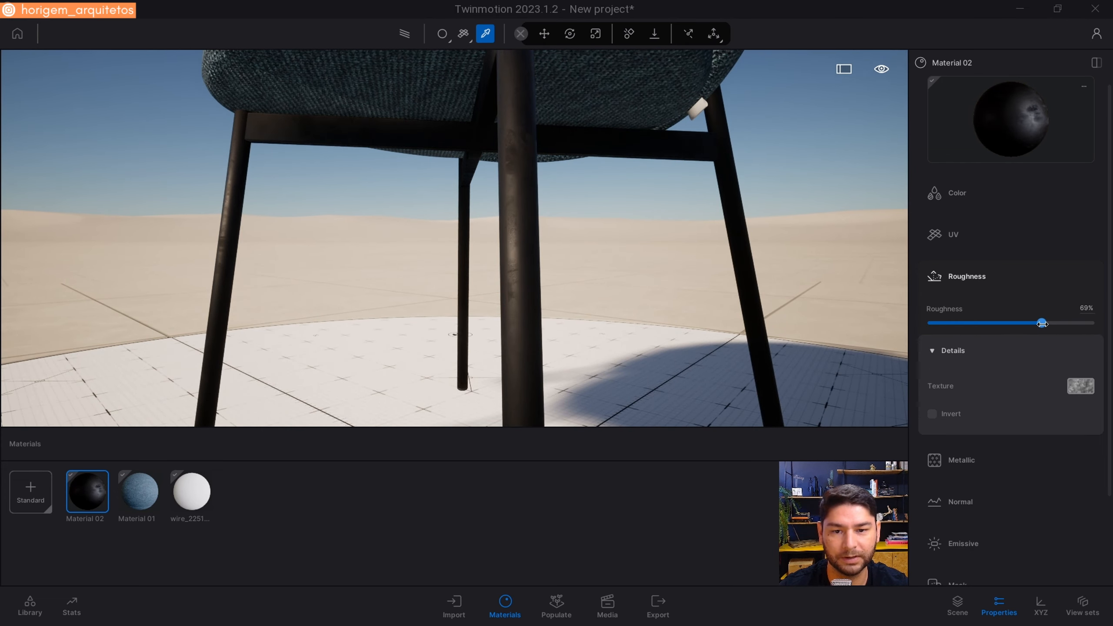
{"action": "key", "text": "d"}
{"action": "key", "text": "e"}
{"action": "key", "text": "q"}
{"action": "key", "text": "w"}
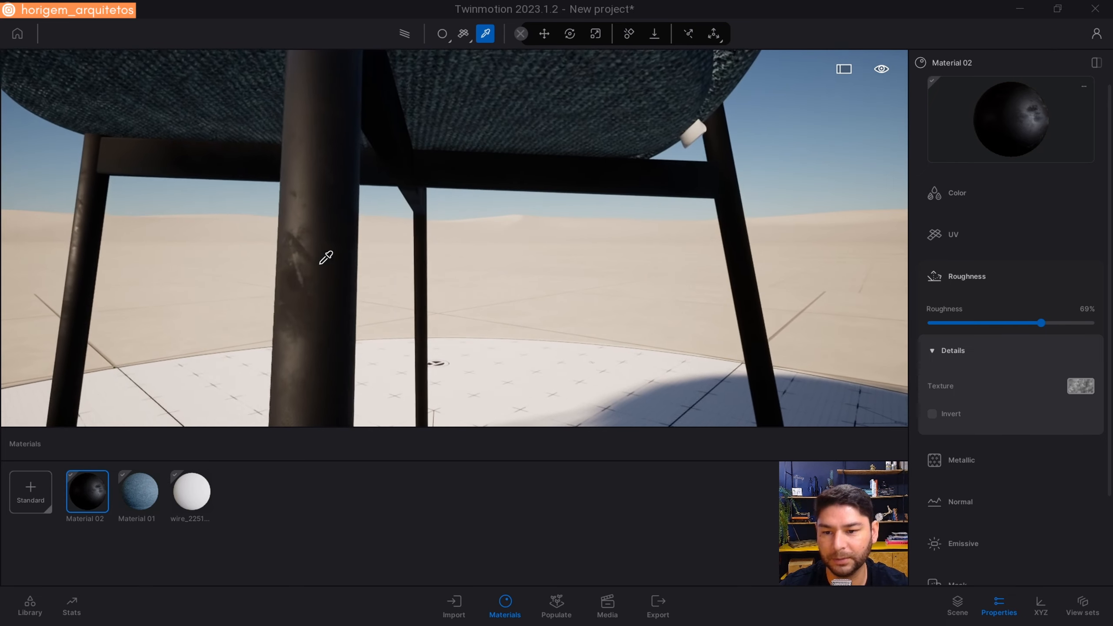
{"action": "left_click_drag", "start_coordinate": [1042, 323], "coordinate": [1016, 323]}
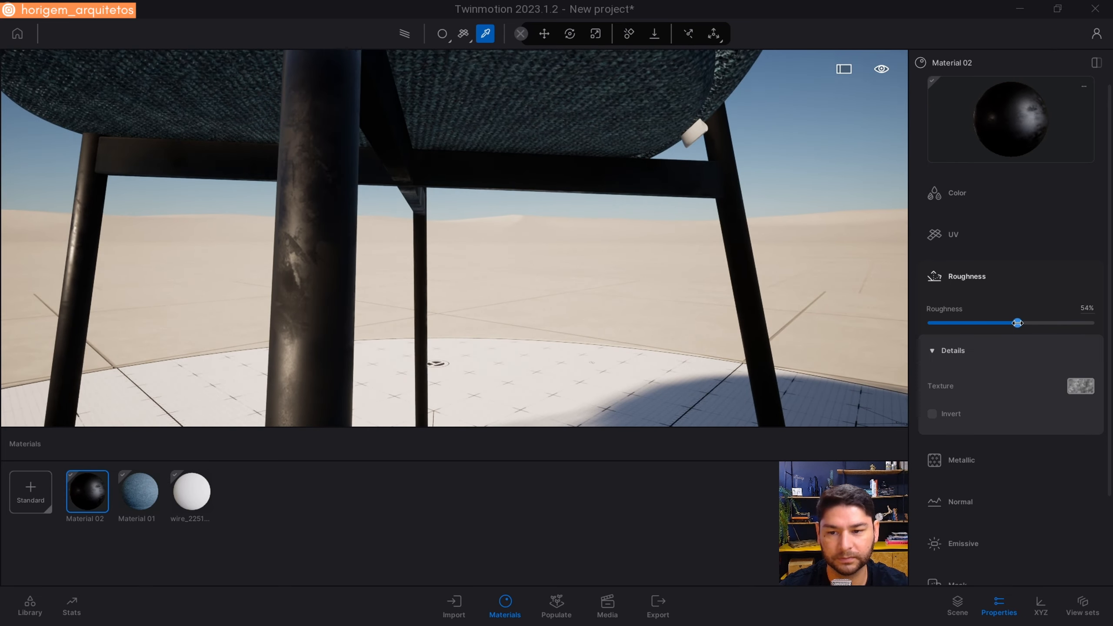
Examine the finished fabric and leg materials from a close view of the backrest out to the whole chair
{"action": "key", "text": "s"}
{"action": "key", "text": "e"}
{"action": "key", "text": "e"}
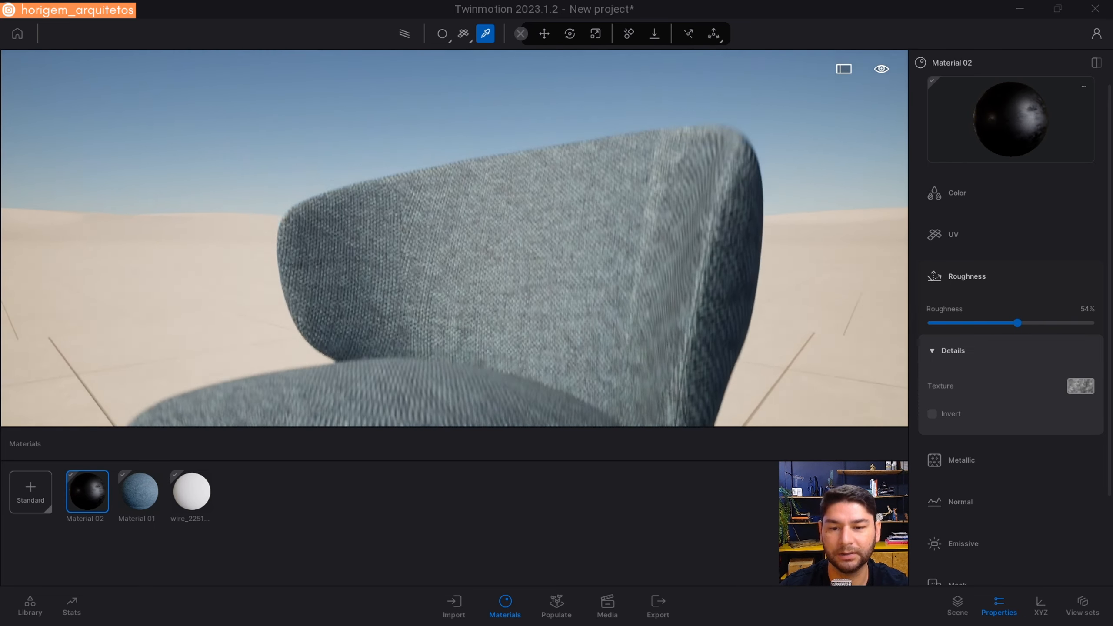
{"action": "key", "text": "s"}
{"action": "right_click_drag", "start_coordinate": [531, 220], "coordinate": [551, 181]}
{"action": "key", "text": "q"}
{"action": "key", "text": "w"}
{"action": "key", "text": "s"}
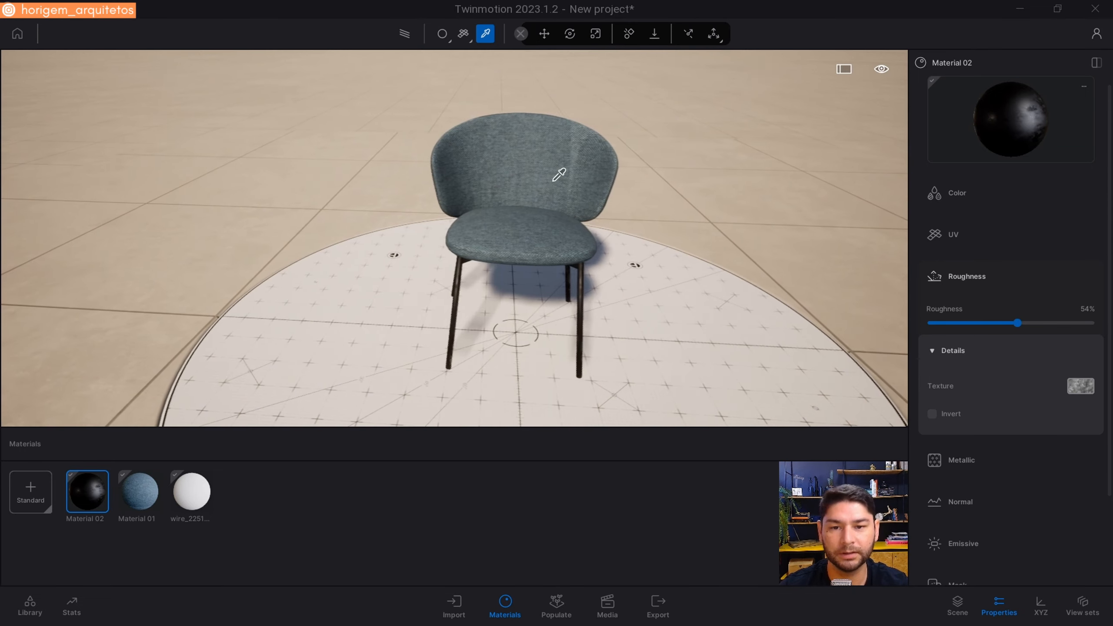
Leave the material picker, select the Cadeira Baikal chair and frame it in a side view
{"action": "key", "text": "t"}
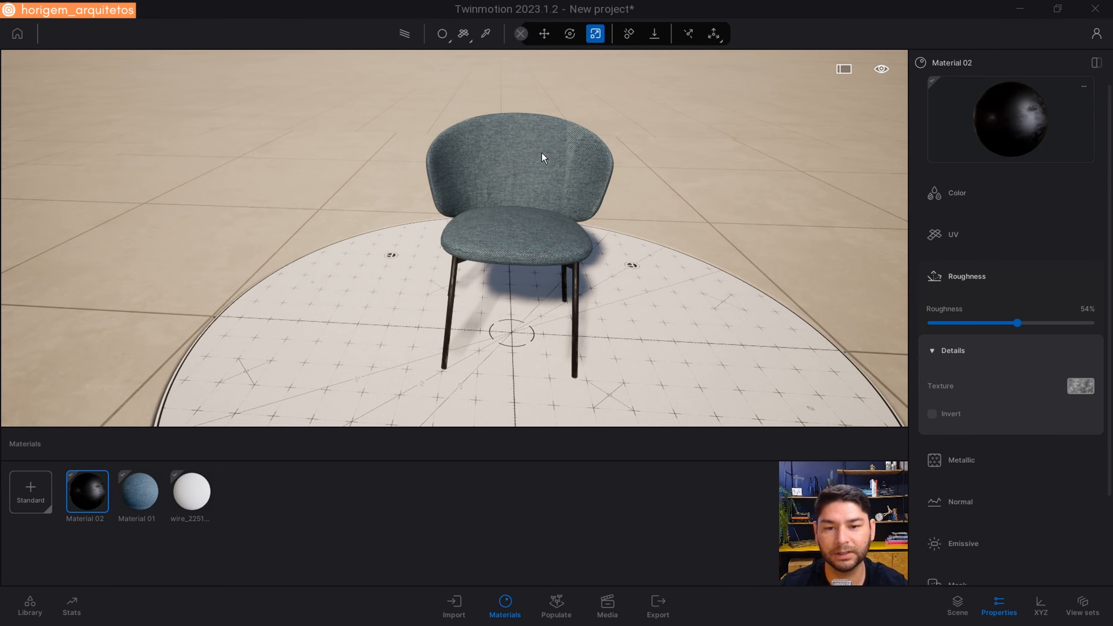
{"action": "left_click", "coordinate": [534, 171]}
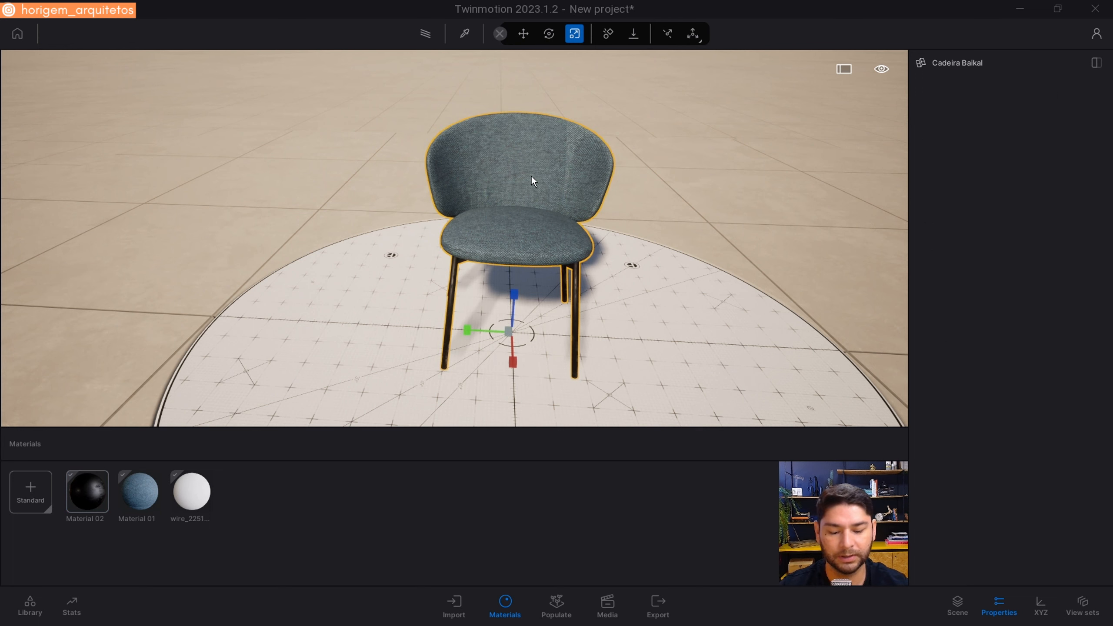
{"action": "key", "text": "f"}
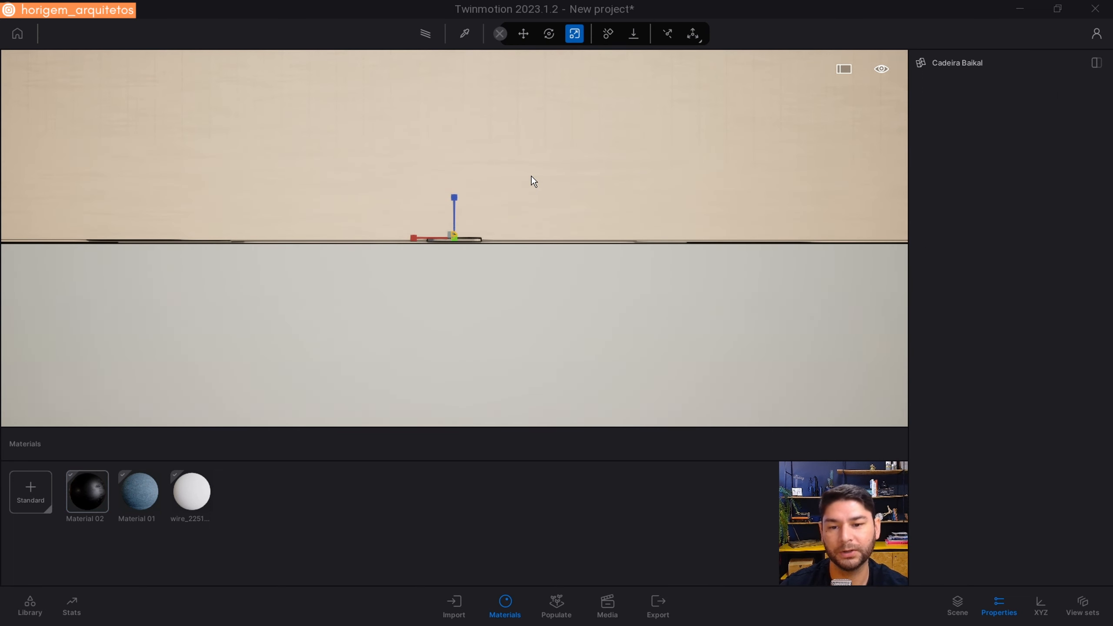
{"action": "key", "text": "f"}
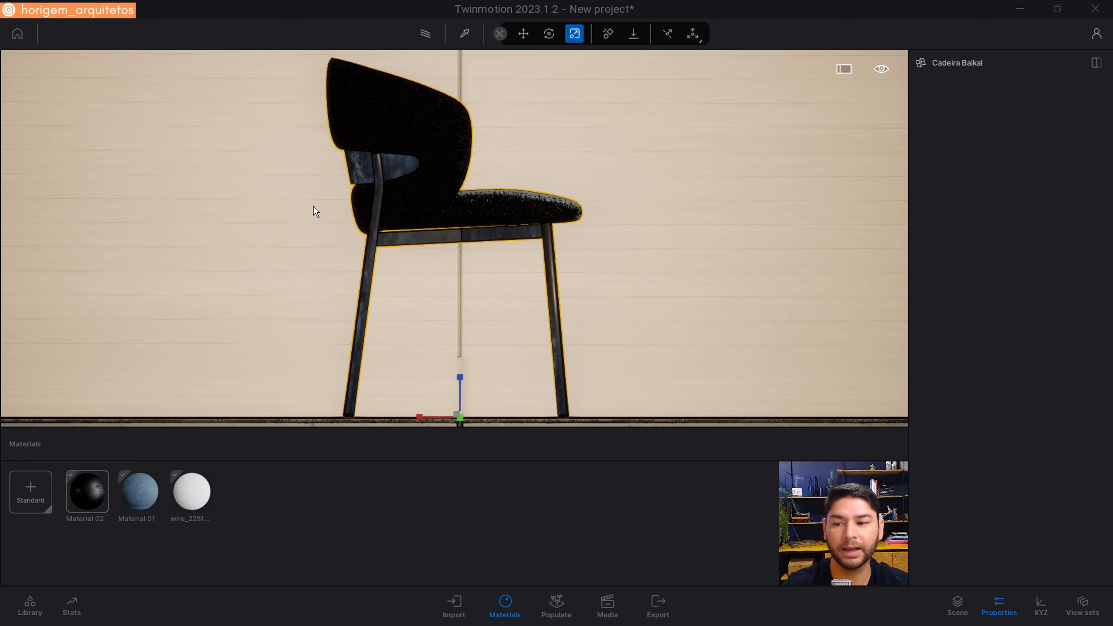
Open the User library folder in the asset library
{"action": "left_click", "coordinate": [31, 605]}
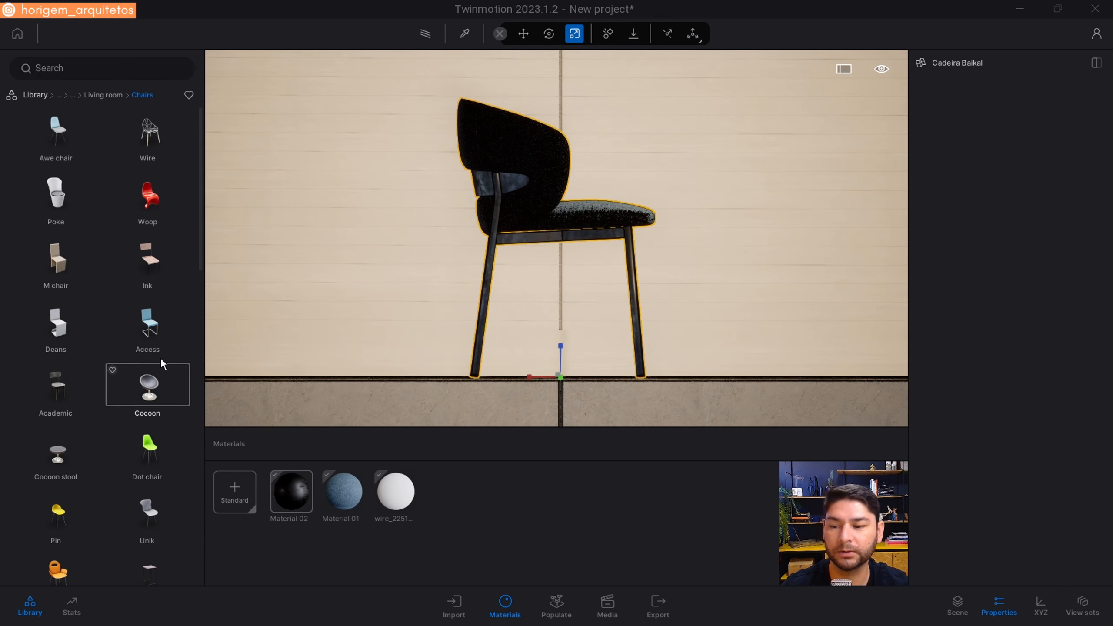
{"action": "left_click", "coordinate": [26, 96]}
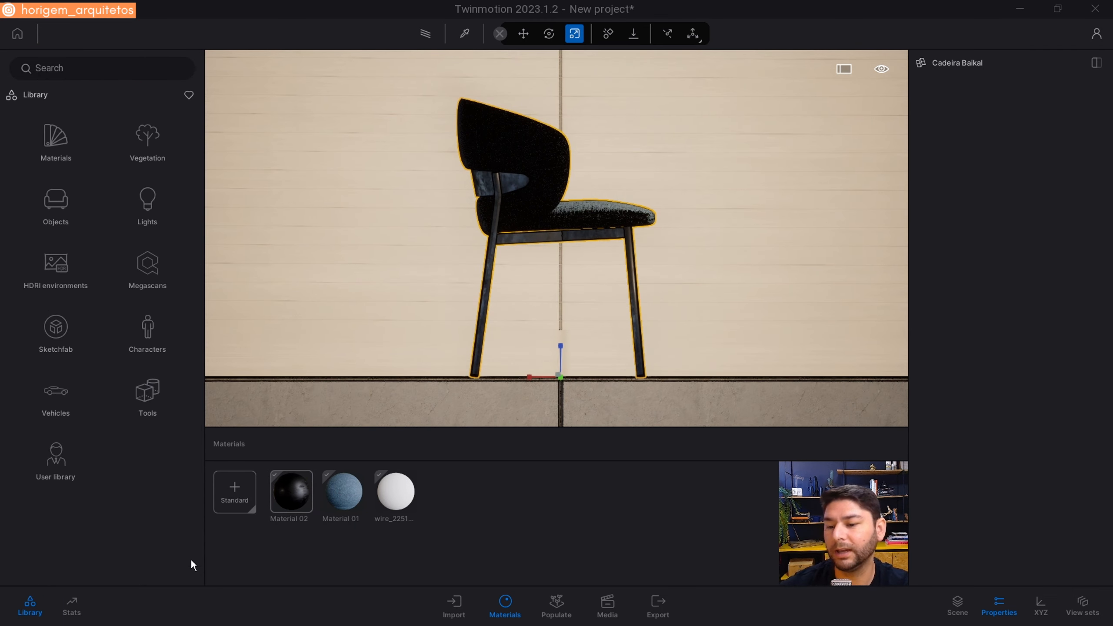
{"action": "left_click", "coordinate": [61, 461]}
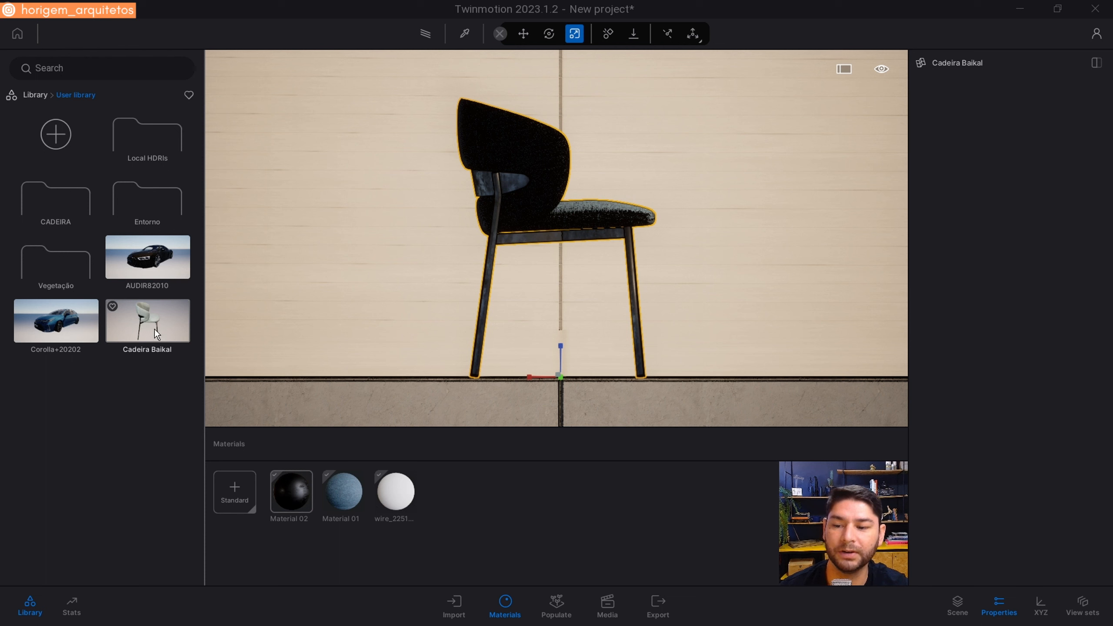
Rename the chair object in the scene to Cadeira Baikal 02 and add it to the User library
{"action": "left_click", "coordinate": [957, 605]}
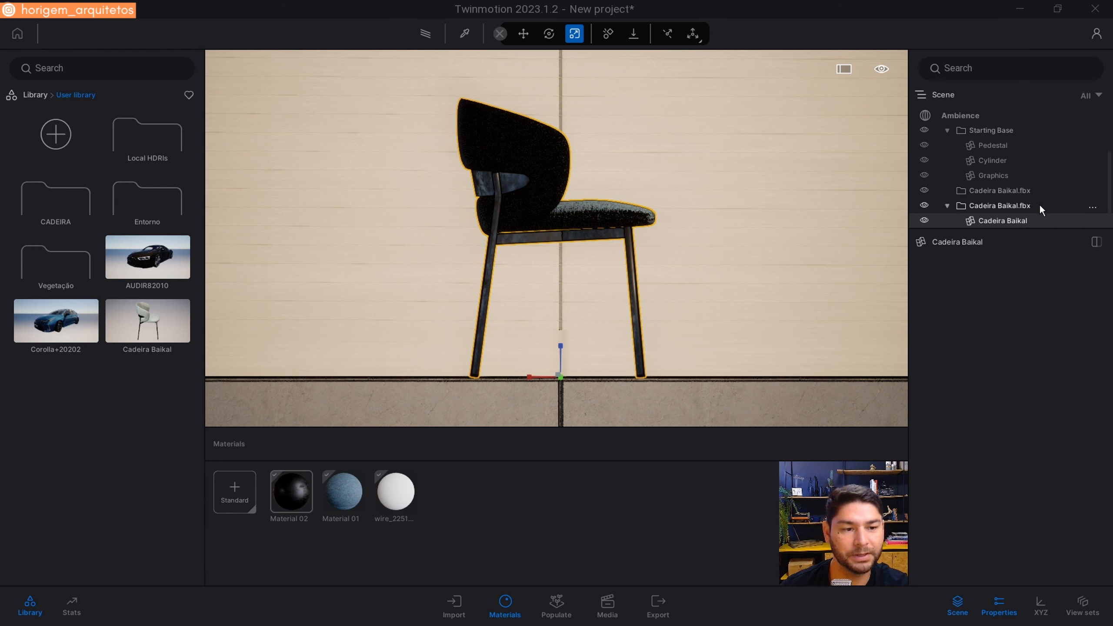
{"action": "double_click", "coordinate": [1021, 221]}
{"action": "left_click", "coordinate": [1065, 223]}
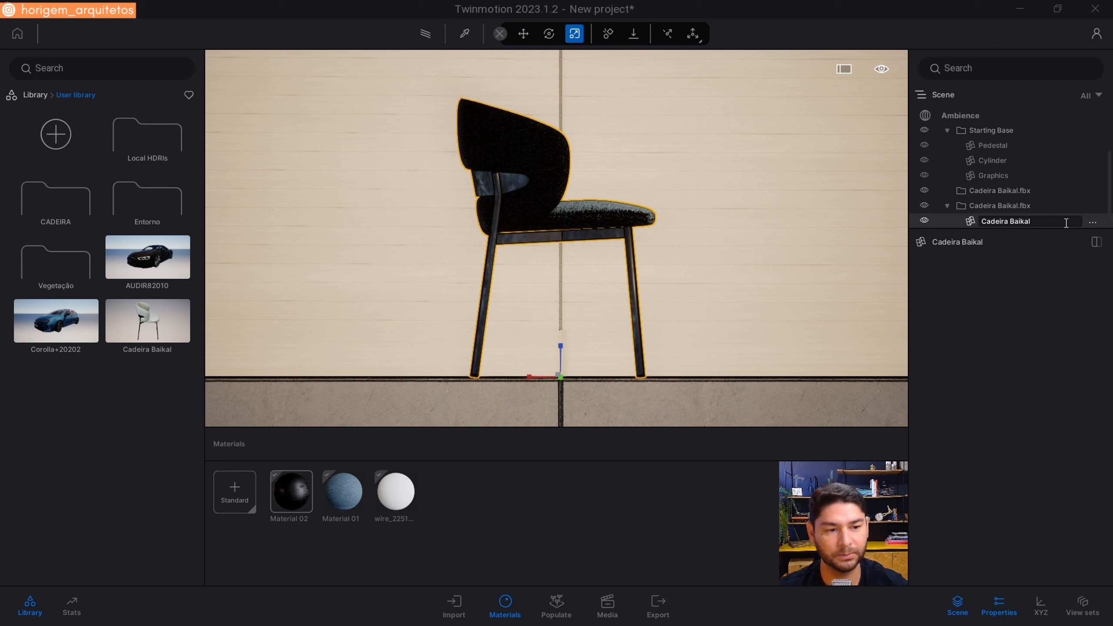
{"action": "type", "text": "02"}
{"action": "key", "text": "Return"}
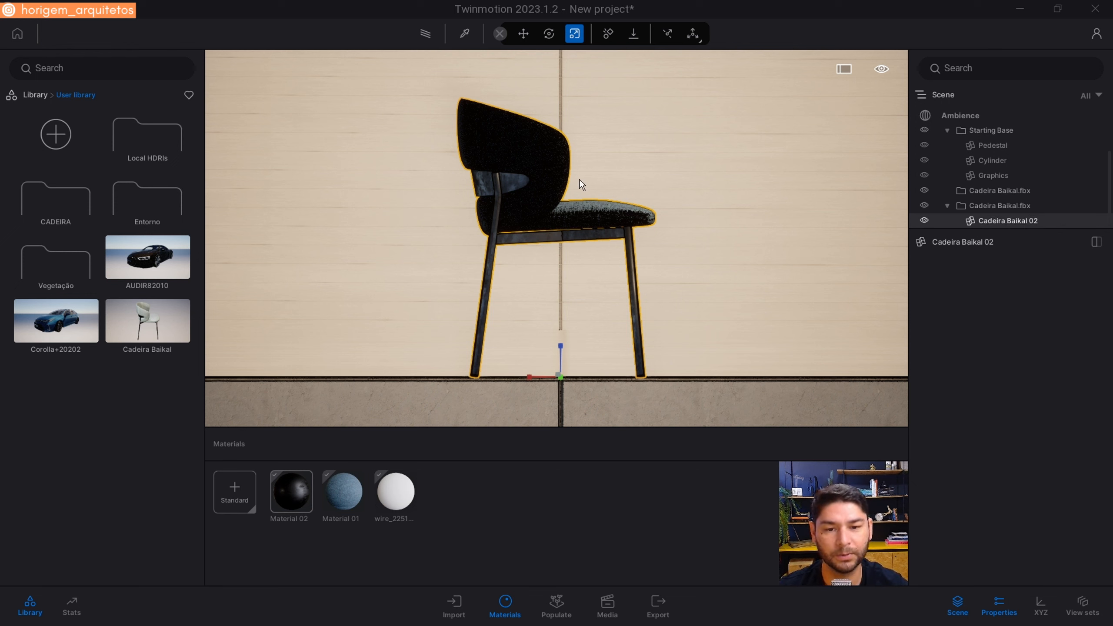
{"action": "right_click", "coordinate": [994, 222]}
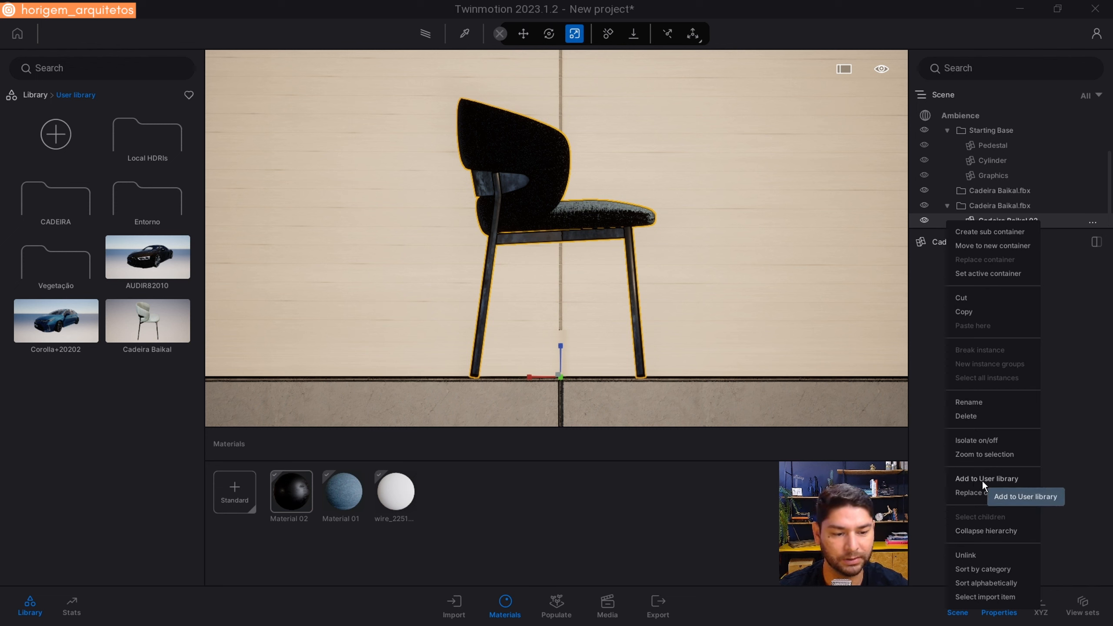
{"action": "left_click", "coordinate": [996, 479]}
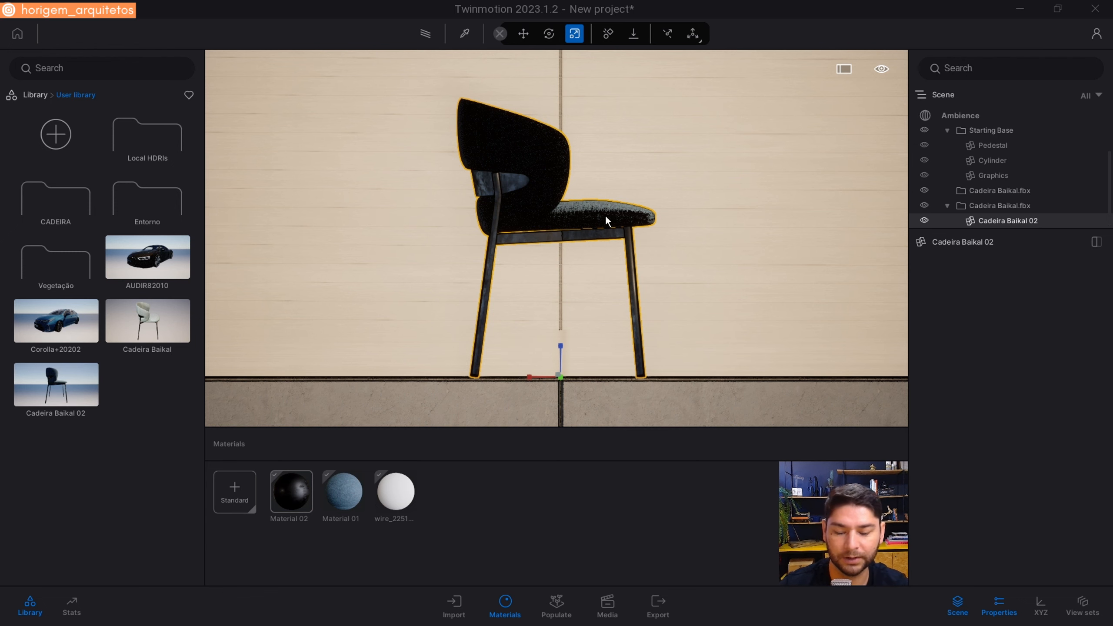
View the chair from its opposite side and add Cadeira Baikal 02 to the User library again
{"action": "scroll", "coordinate": [606, 216], "scroll_direction": "down", "scroll_amount": 5}
{"action": "scroll", "coordinate": [605, 215], "scroll_direction": "up", "scroll_amount": 5}
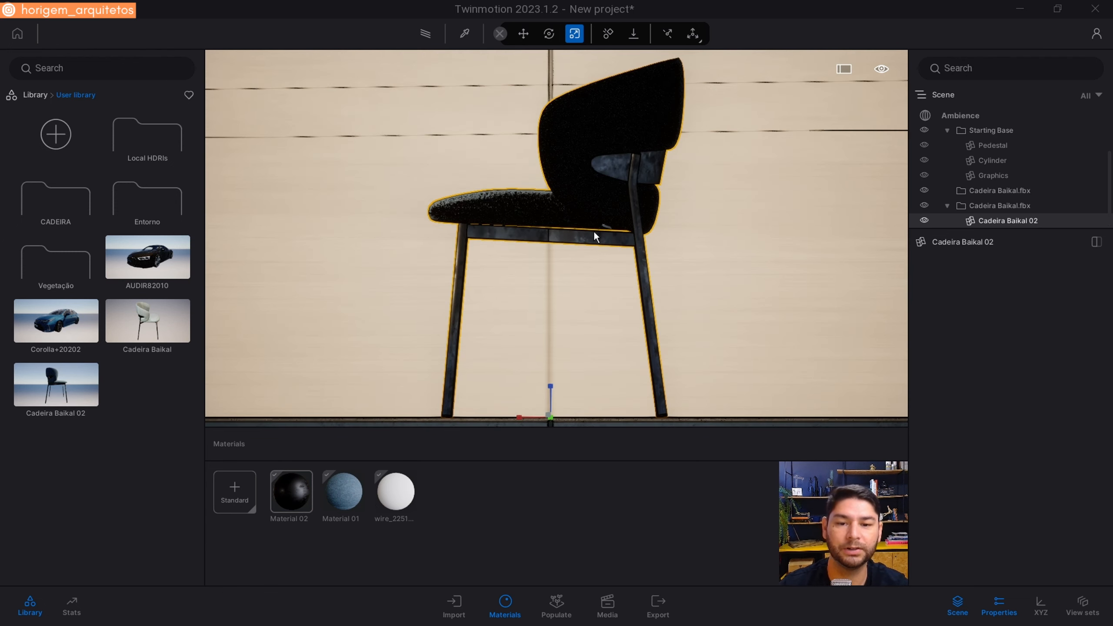
{"action": "right_click", "coordinate": [997, 219]}
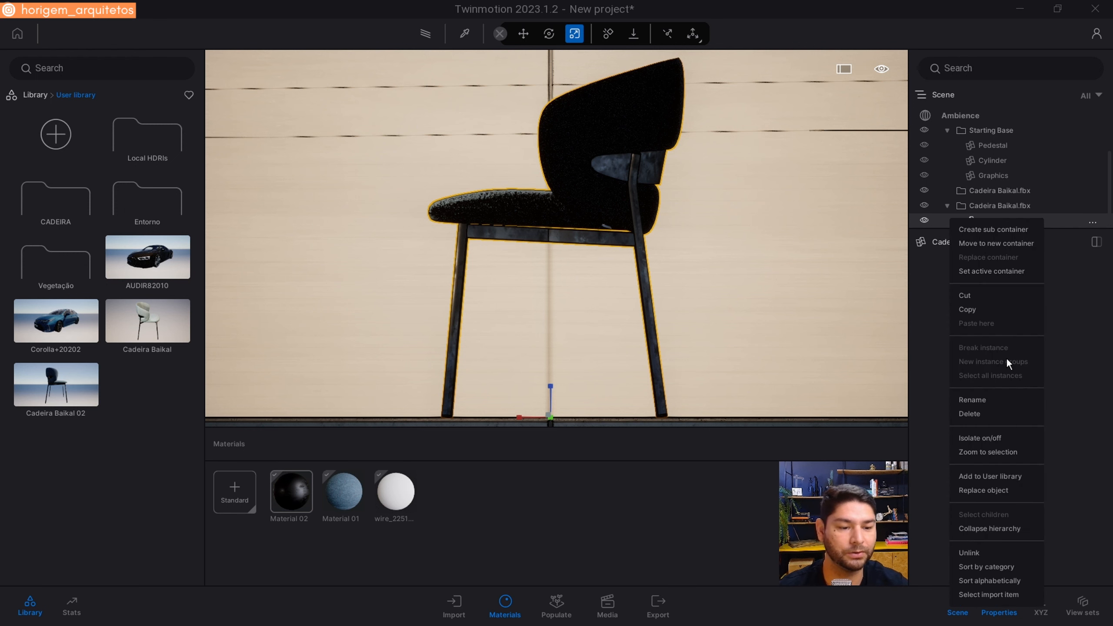
{"action": "left_click", "coordinate": [1008, 476]}
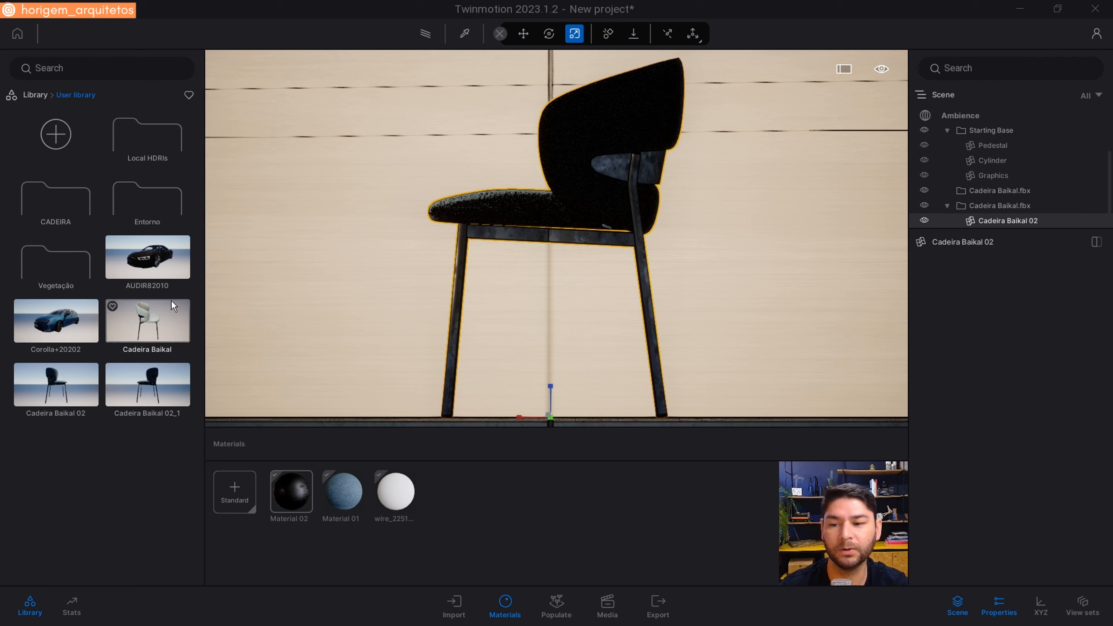